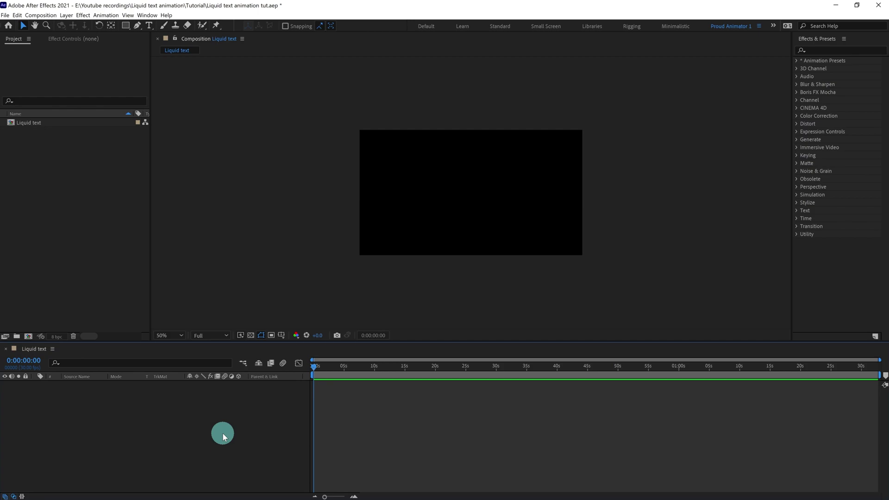
# Create a black solid with its aspect ratio locked, scaled slightly larger than the composition to about 2200 px wide.
pyautogui.rightClick(223, 434)
pyautogui.moveTo(241, 342)
pyautogui.click(352, 361)
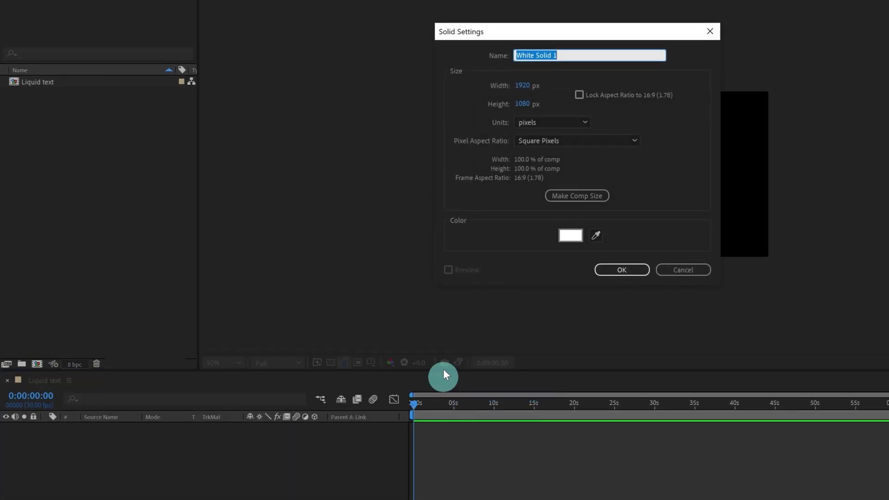
pyautogui.click(575, 237)
pyautogui.moveTo(213, 223); pyautogui.dragTo(199, 264)
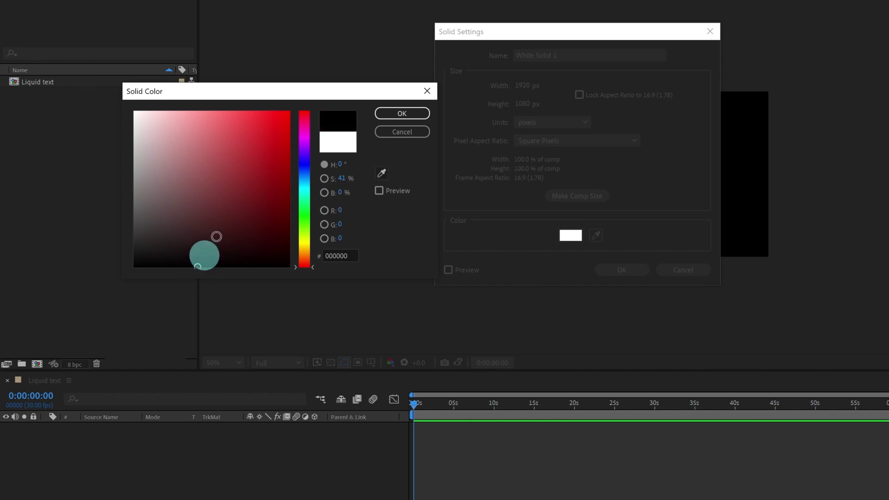
pyautogui.click(391, 113)
pyautogui.click(579, 95)
pyautogui.moveTo(526, 90); pyautogui.dragTo(534, 105)
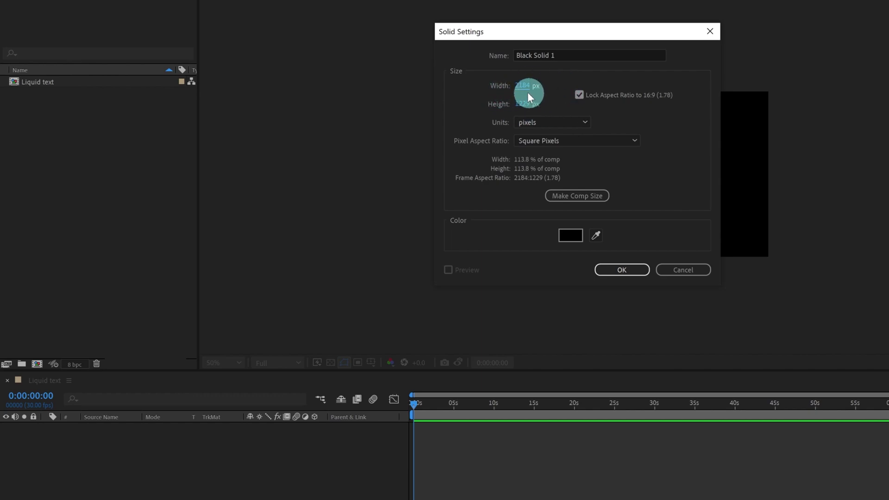
pyautogui.click(607, 268)
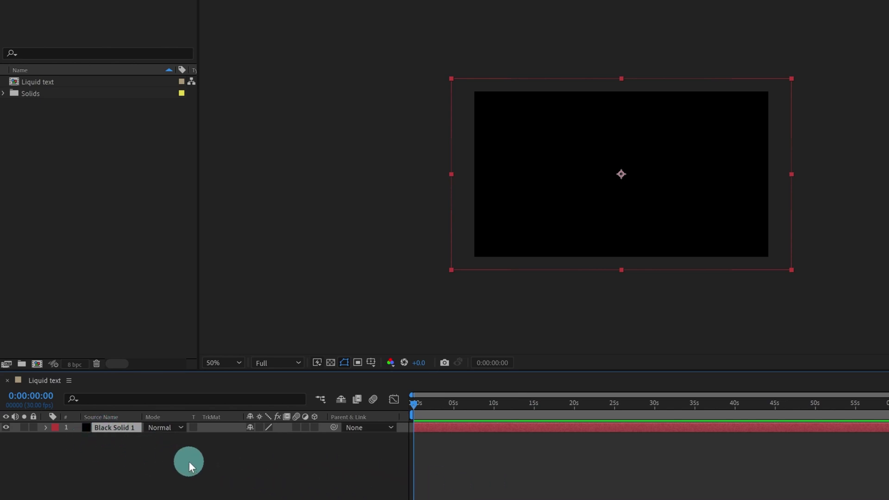
# Rename the new black solid layer as Particle.
pyautogui.press('Return')
pyautogui.write('Part')
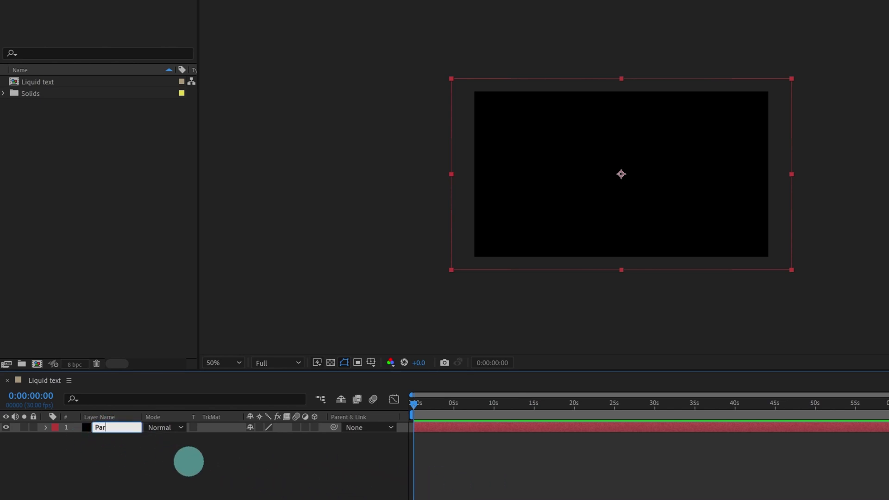
pyautogui.write('icle')
pyautogui.click(187, 460)
# Find the Particle Playground effect and apply it to the Particle layer.
pyautogui.click(110, 426)
pyautogui.click(781, 22)
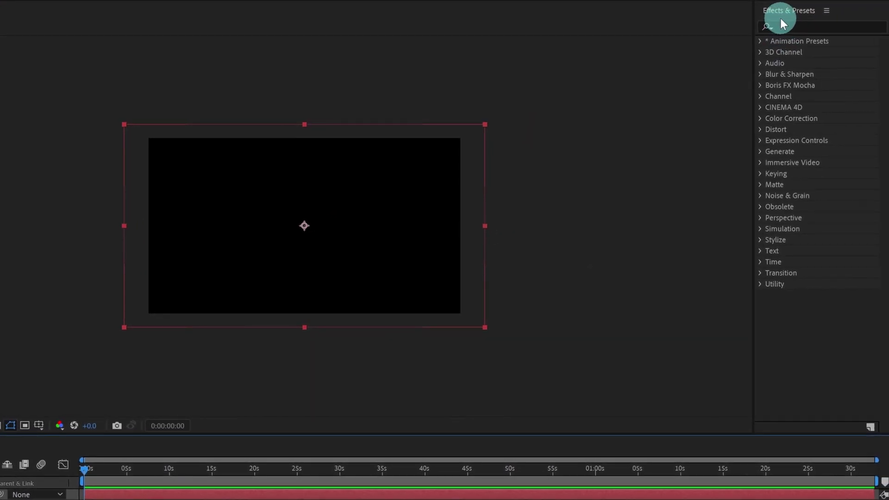
pyautogui.click(790, 30)
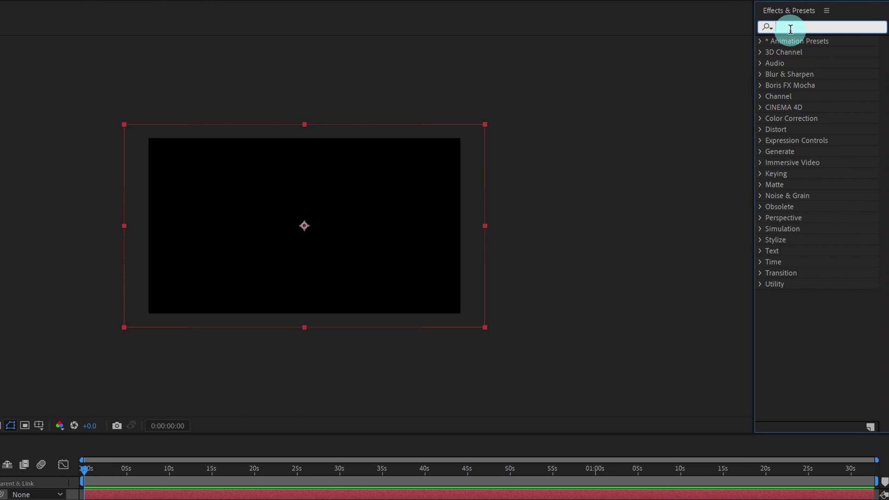
pyautogui.write('part')
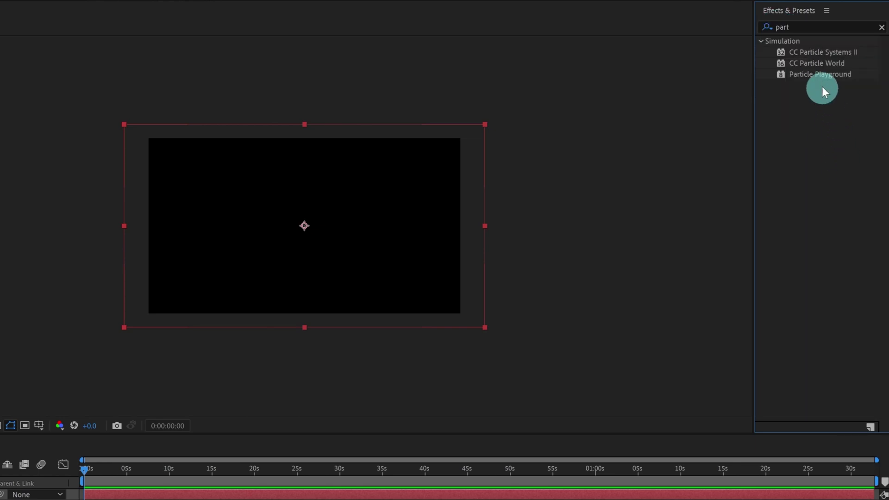
pyautogui.click(826, 74)
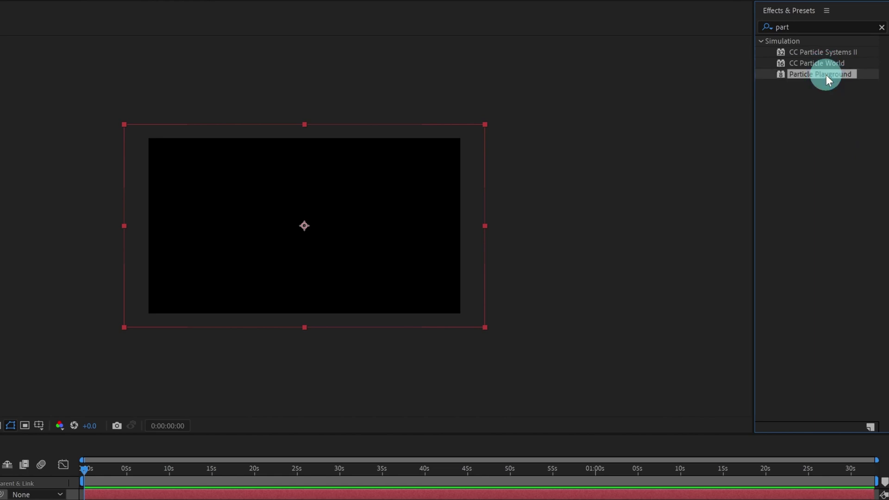
pyautogui.moveTo(810, 75); pyautogui.dragTo(106, 471)
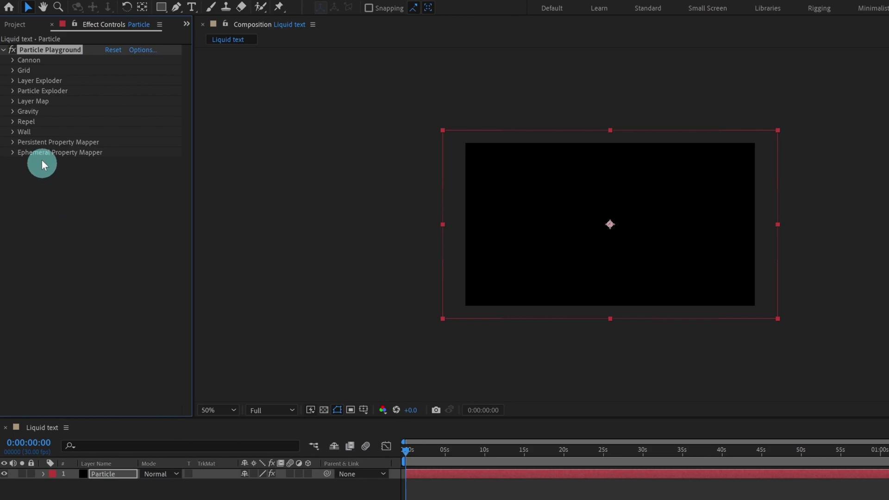
# Set the Cannon's Direction to 78°, Particles Per Second to 500 and Direction Random Spread to 360.
pyautogui.click(13, 63)
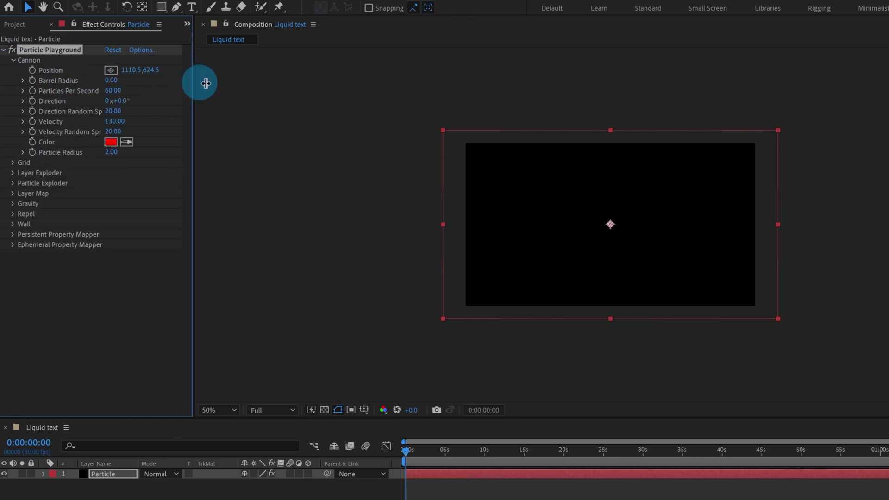
pyautogui.moveTo(202, 83); pyautogui.dragTo(211, 85)
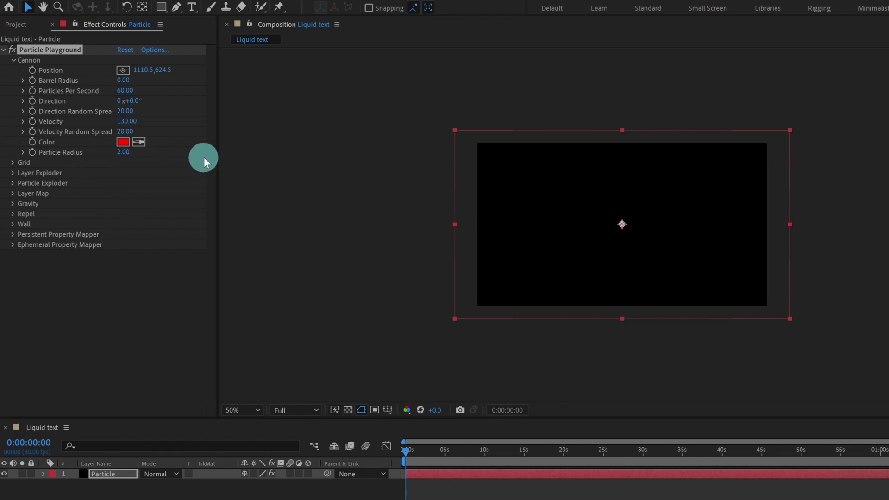
pyautogui.click(132, 100)
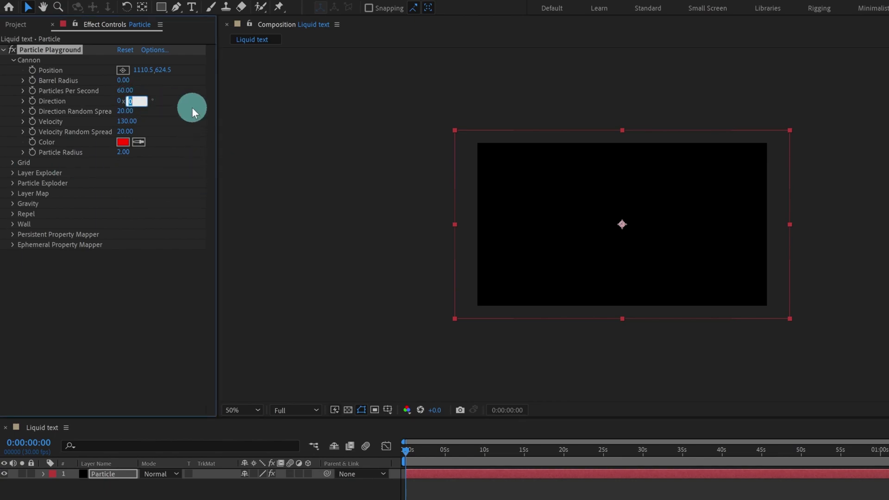
pyautogui.write('78')
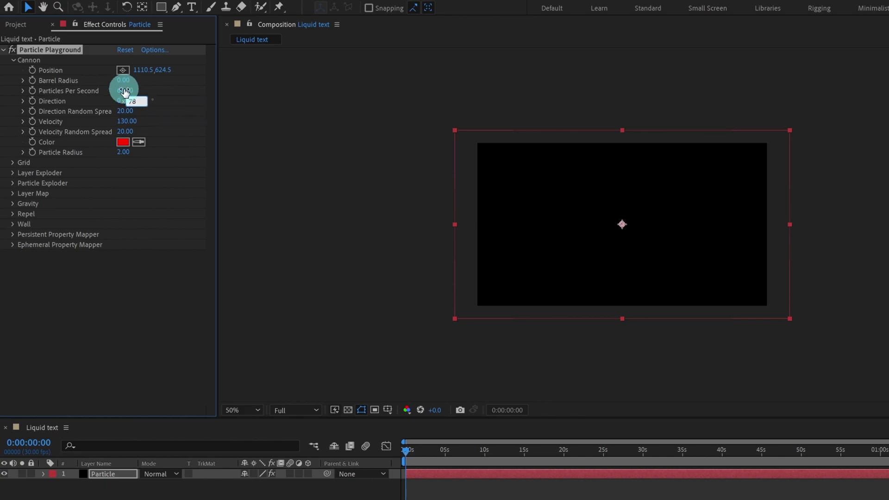
pyautogui.click(124, 91)
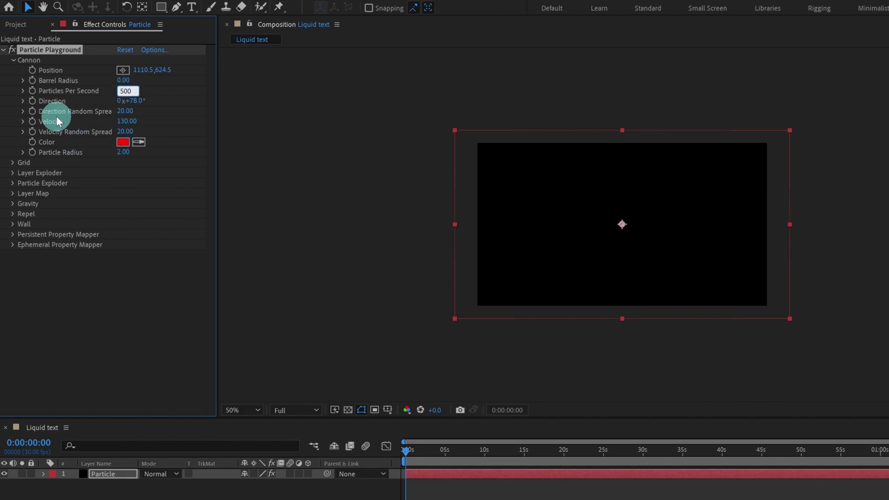
pyautogui.click(121, 112)
pyautogui.write('360')
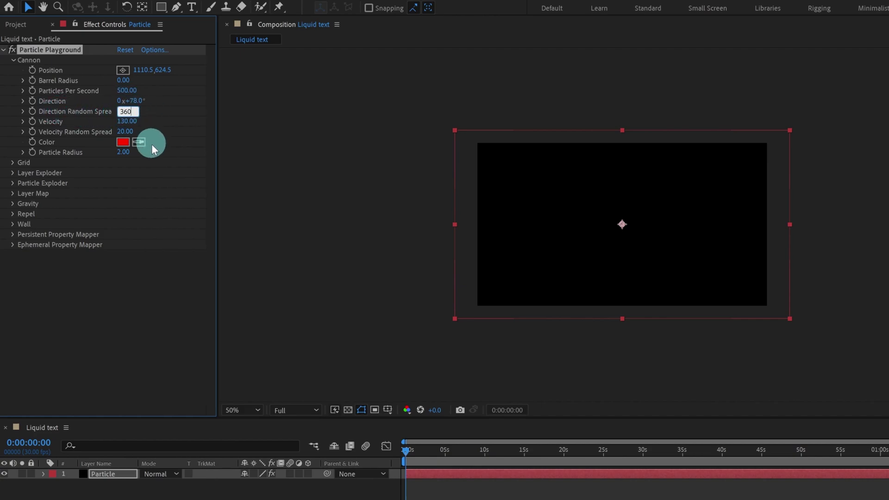
# Set the Cannon's Velocity to 50 and its Particle Radius to 20, keeping Velocity Random Spread at 20.
pyautogui.click(126, 120)
pyautogui.write('50')
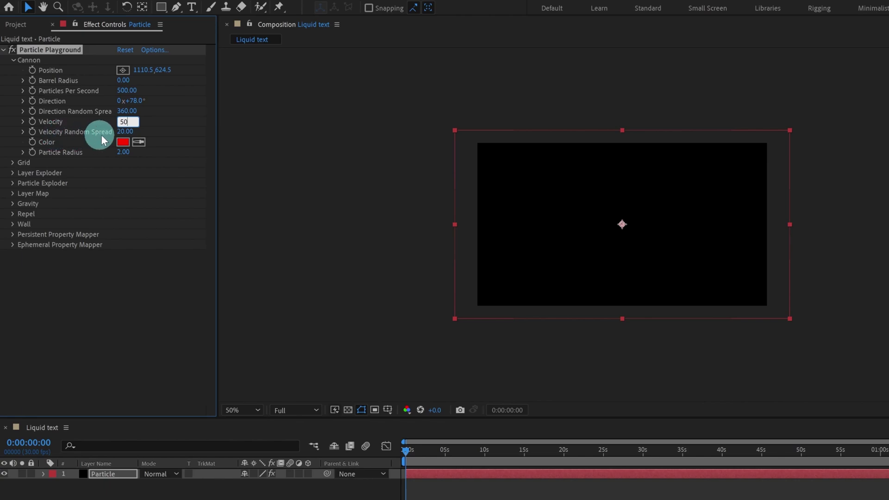
pyautogui.click(125, 131)
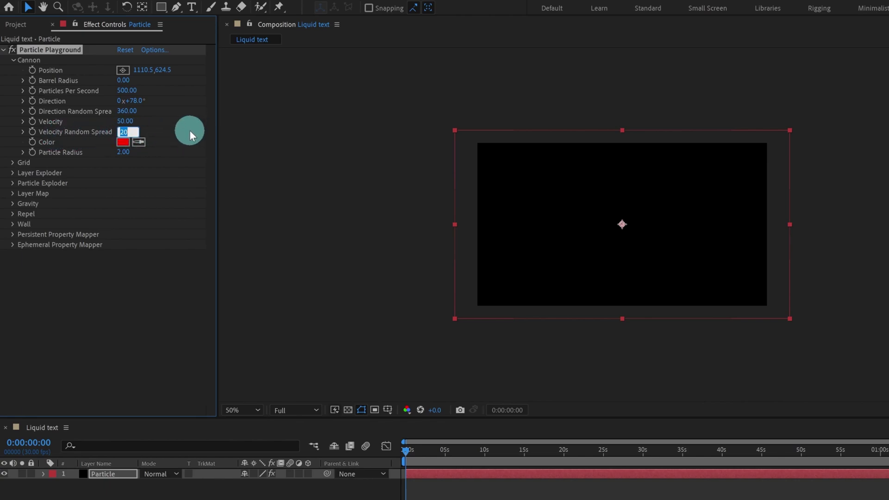
pyautogui.press('Return')
pyautogui.click(124, 152)
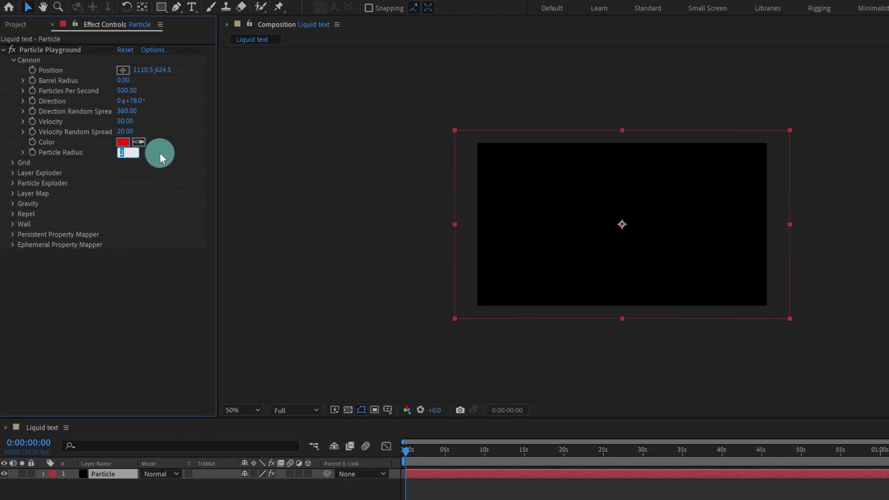
pyautogui.write('20')
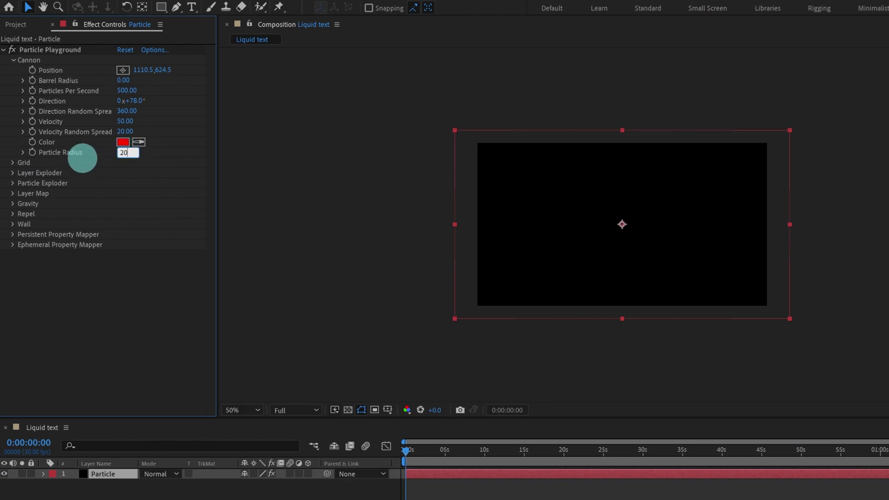
# Set the Direction of the effect's Gravity to 65°, keeping its Force at 120.
pyautogui.click(12, 204)
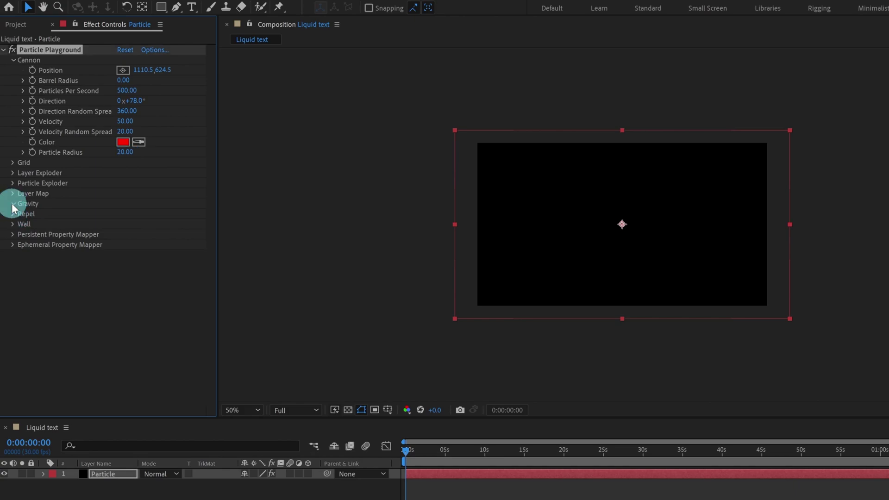
pyautogui.click(13, 204)
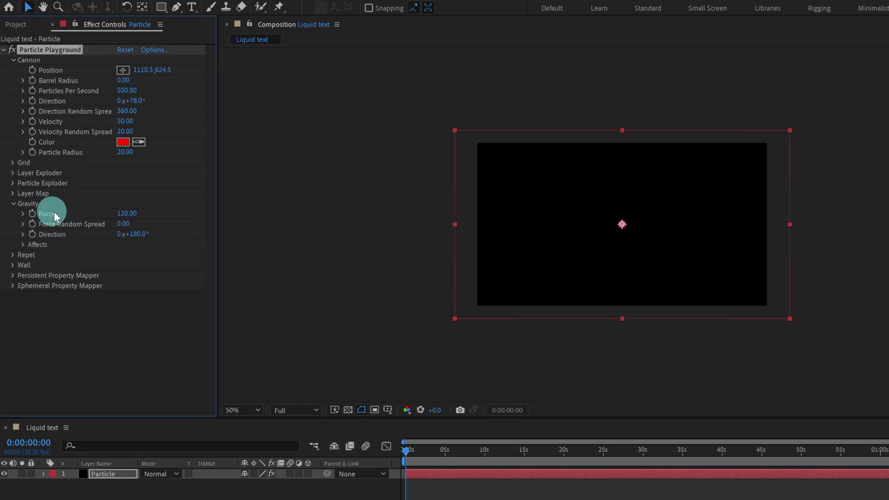
pyautogui.click(127, 215)
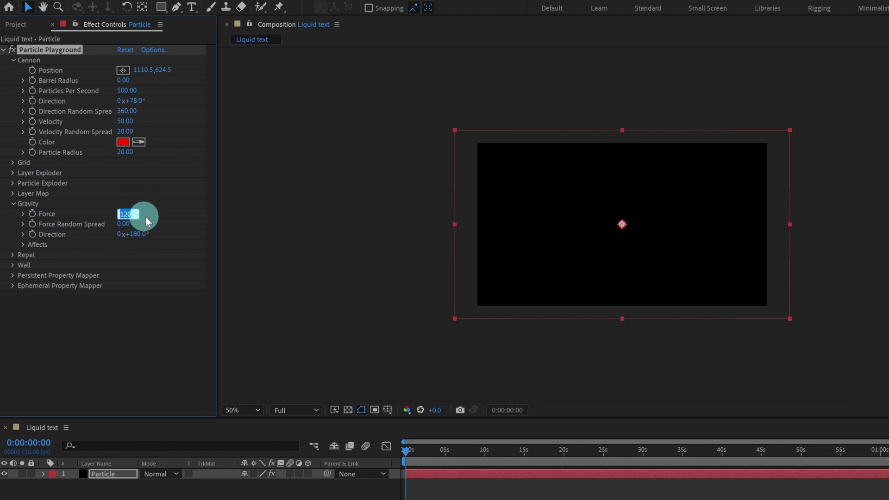
pyautogui.click(148, 218)
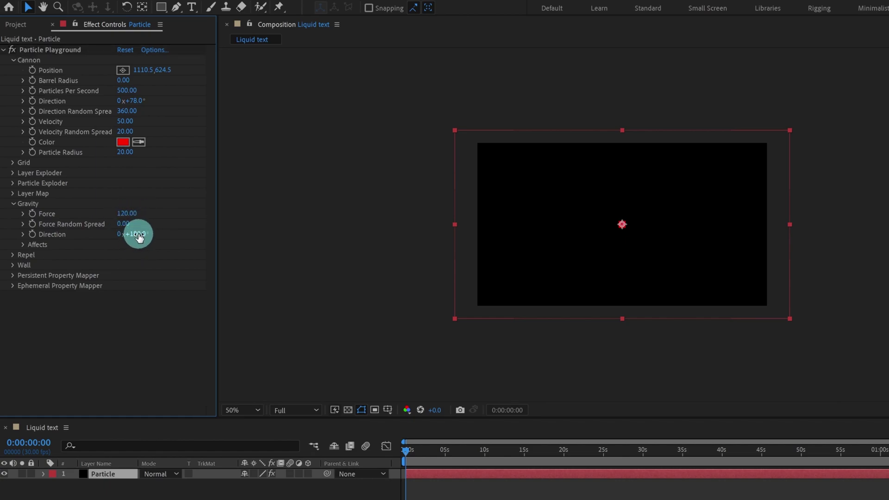
pyautogui.click(138, 235)
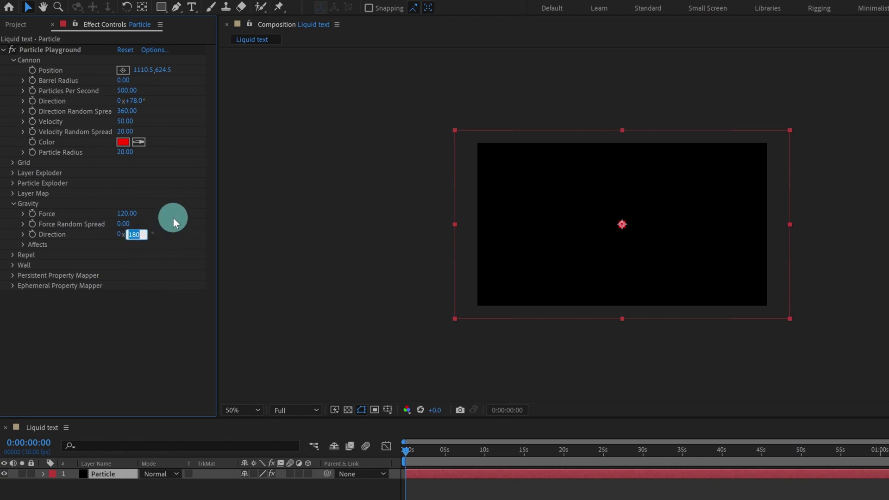
pyautogui.write('65')
pyautogui.press('Return')
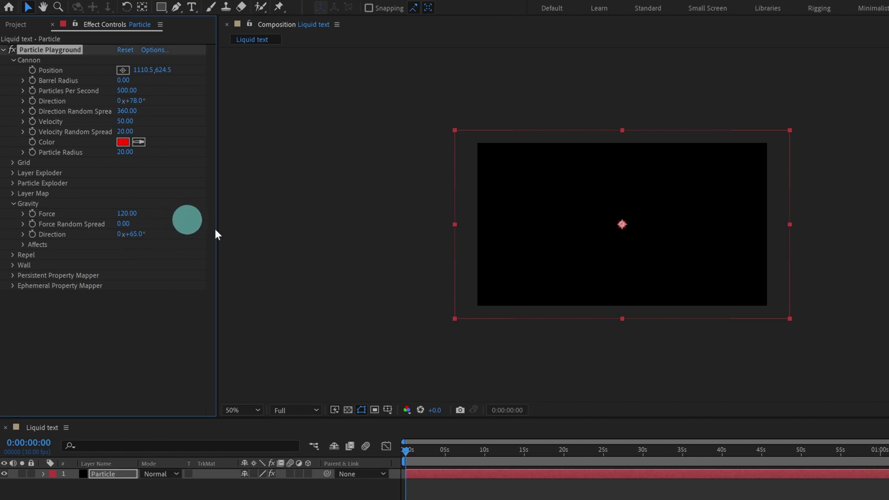
# Limit the work area to the first 25 seconds and preview the particle animation from the start.
pyautogui.click(278, 491)
pyautogui.press('space')
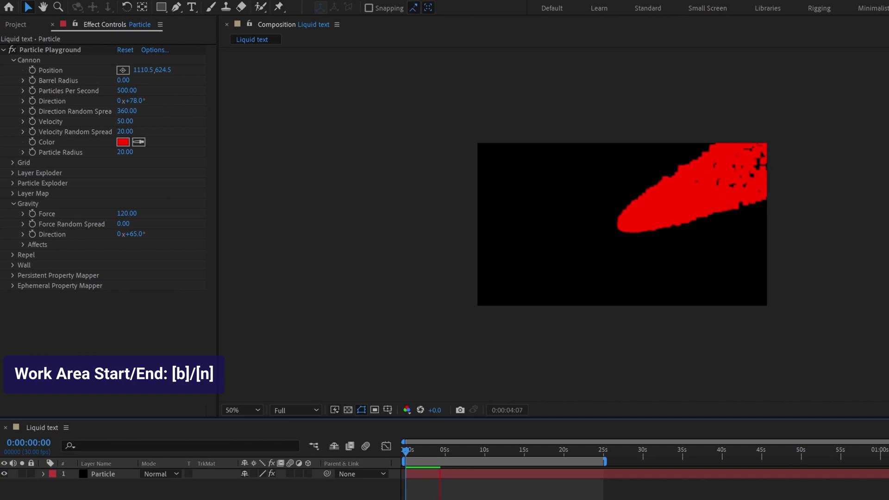
pyautogui.press('space')
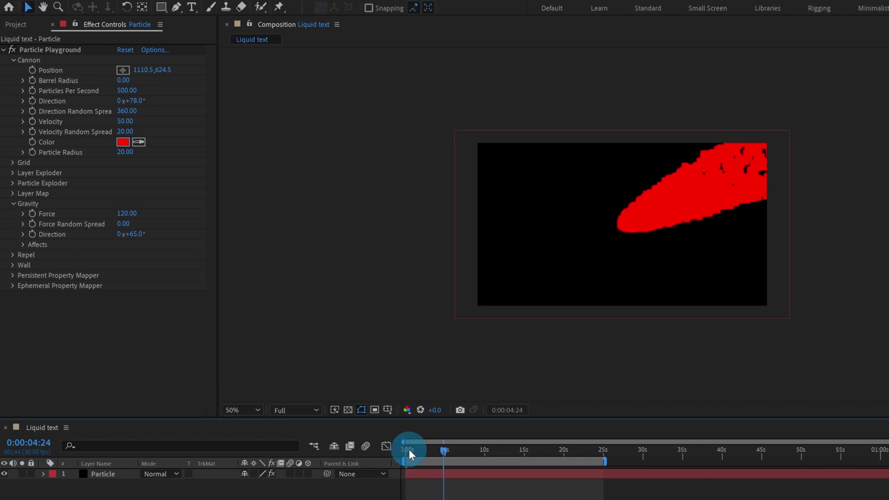
pyautogui.moveTo(409, 449); pyautogui.dragTo(390, 448)
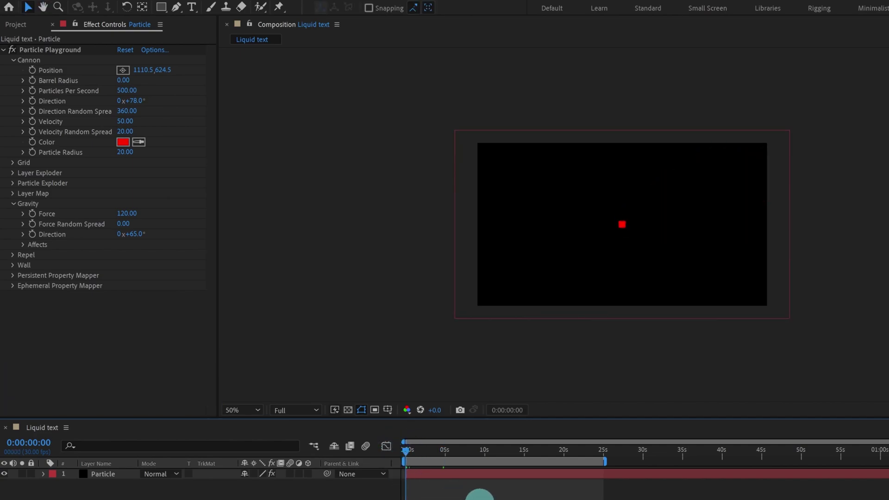
# Place the Cannon's position outside the frame's lower-left corner, at about -585, 1768, and preview the particles.
pyautogui.click(122, 70)
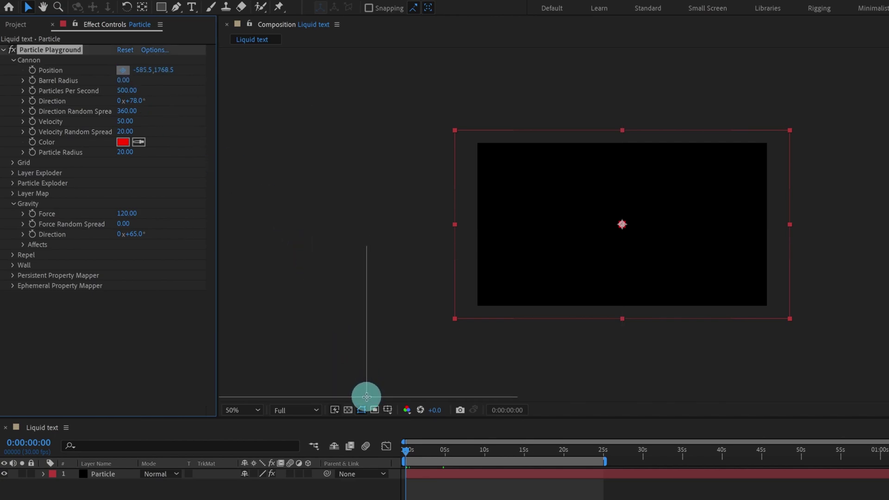
pyautogui.click(366, 397)
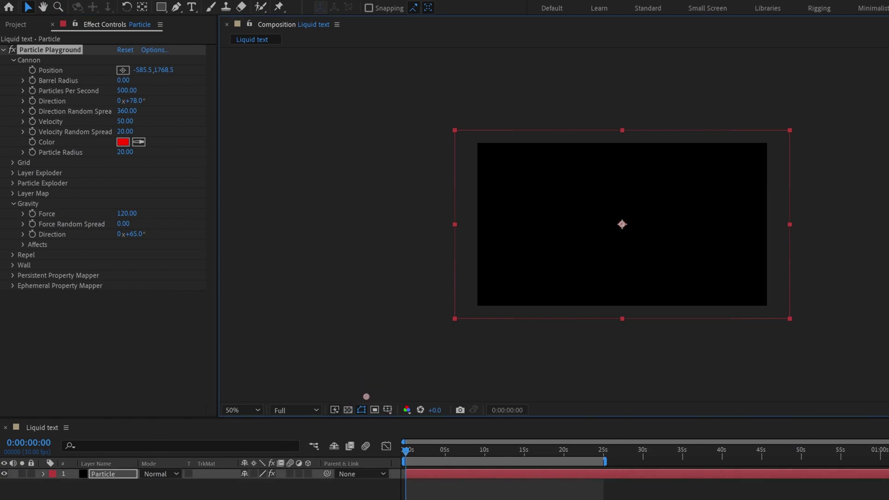
pyautogui.press('space')
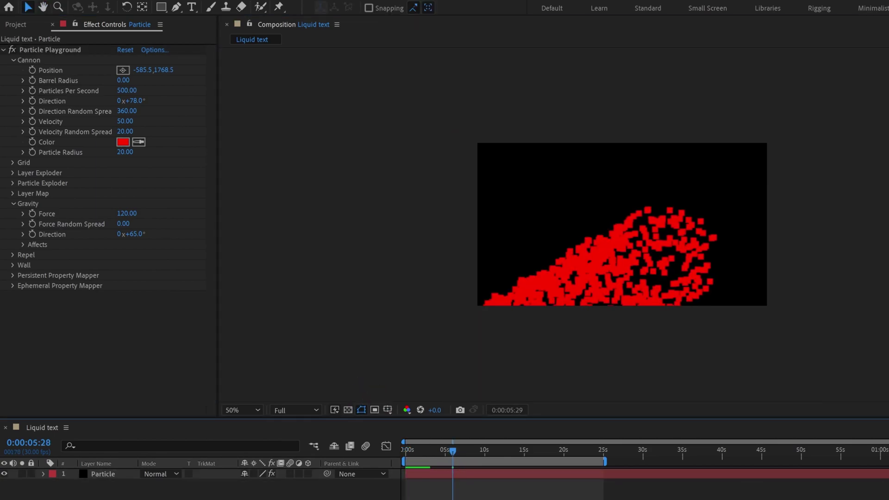
# Reposition the Cannon higher outside the frame's lower-left corner, at about -581, 1468.
pyautogui.press(',')
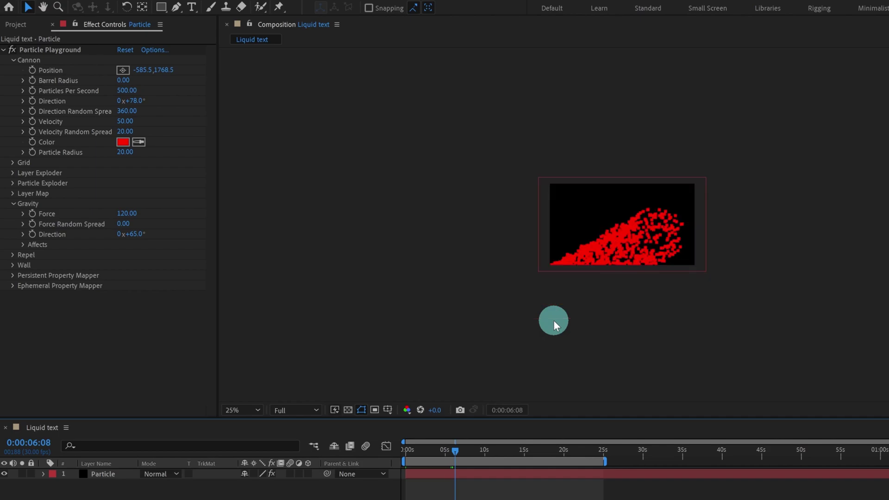
pyautogui.click(122, 70)
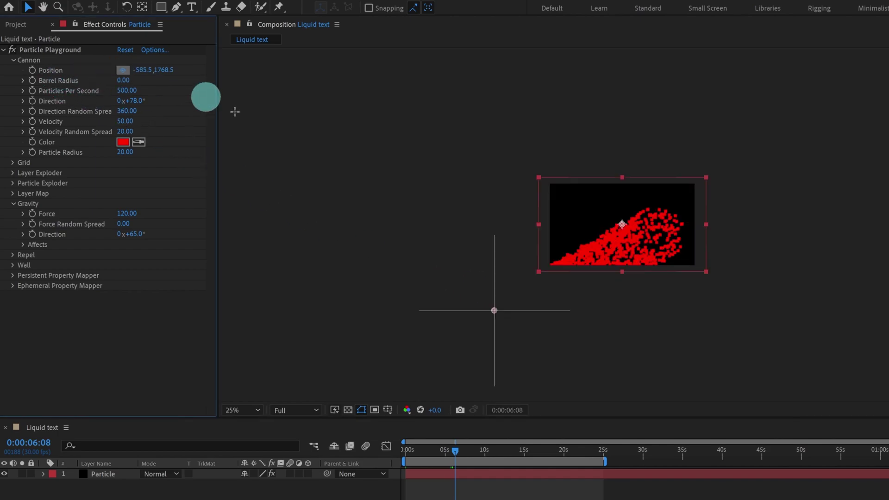
pyautogui.click(480, 287)
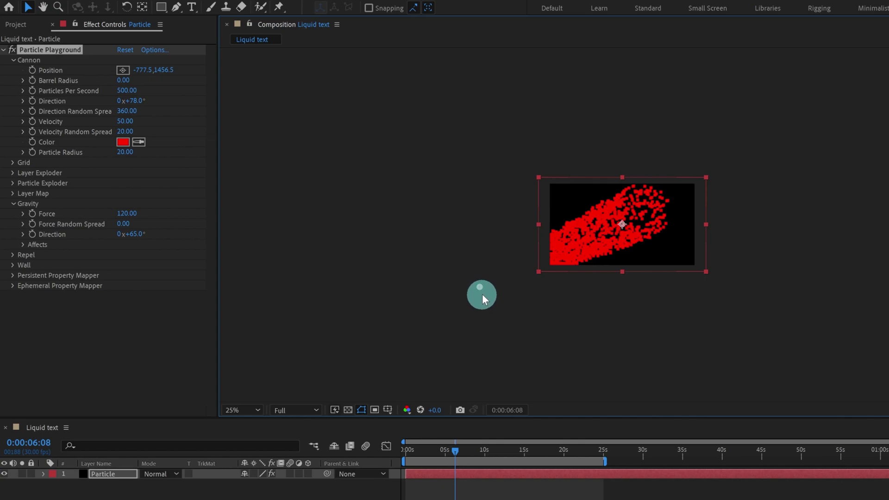
pyautogui.moveTo(479, 288); pyautogui.dragTo(493, 288)
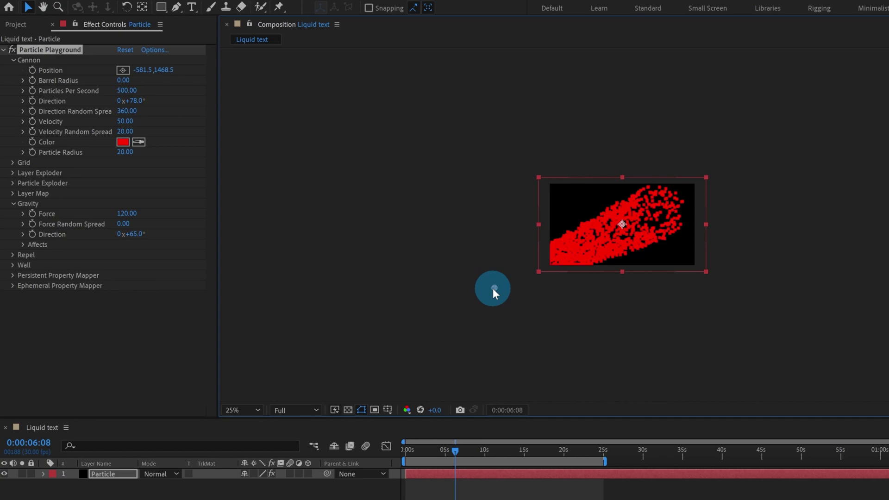
# Preview the particle stream briefly from about 6 seconds and inspect the frame more closely.
pyautogui.press('h')
pyautogui.press('space')
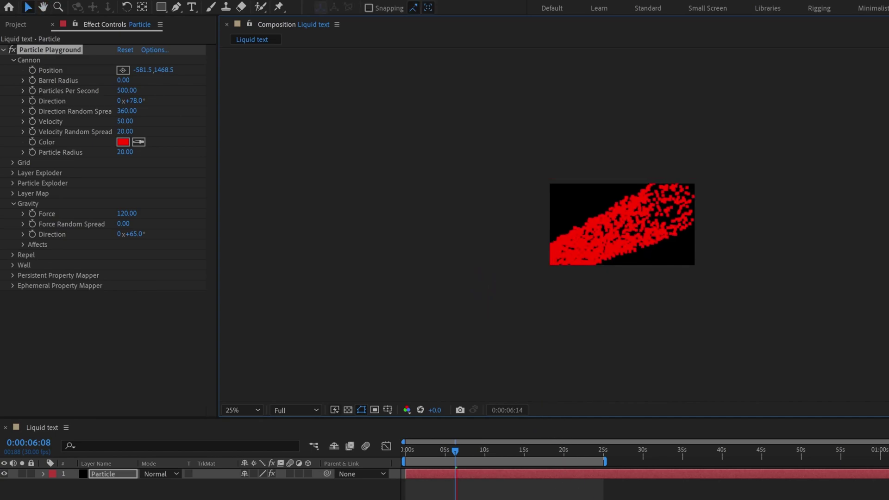
pyautogui.press('space')
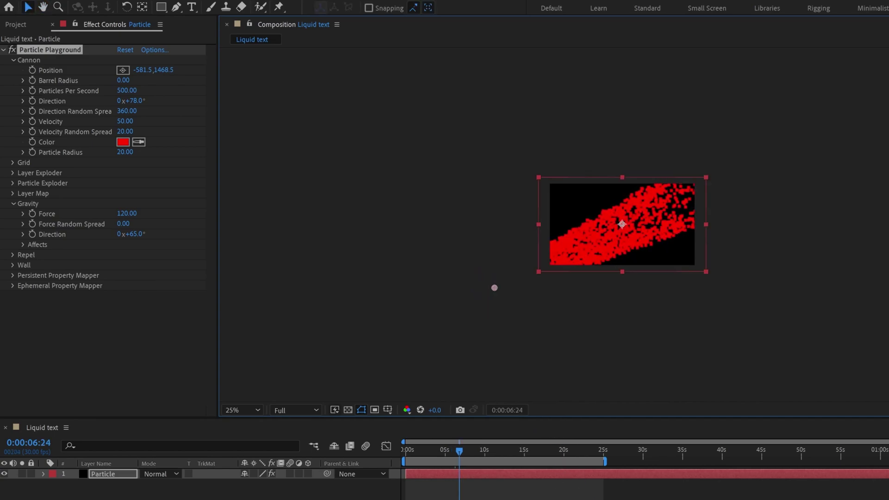
pyautogui.scroll(1, 501, 337)
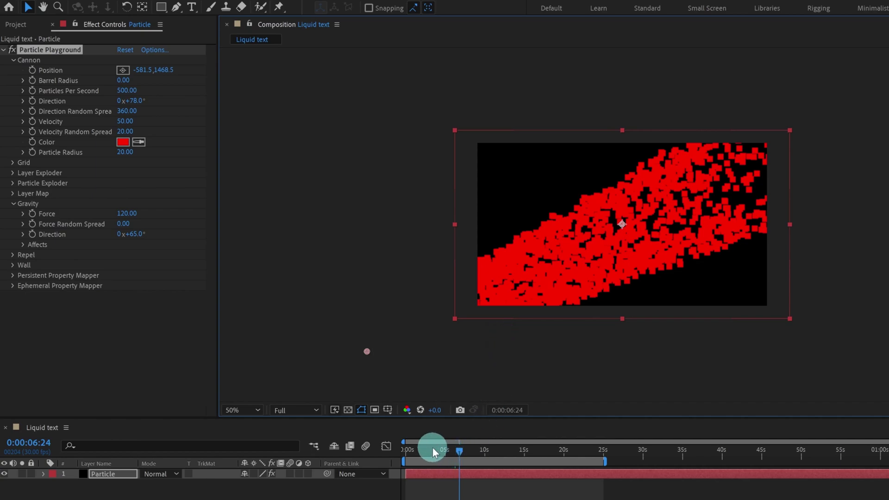
# Add a text layer containing the letter "A" at the start of the composition.
pyautogui.moveTo(429, 449); pyautogui.dragTo(385, 451)
pyautogui.click(367, 351)
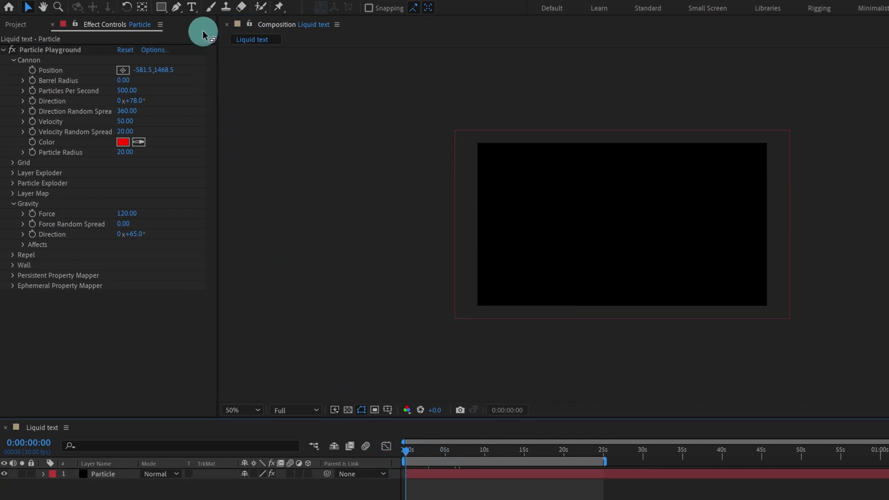
pyautogui.click(192, 9)
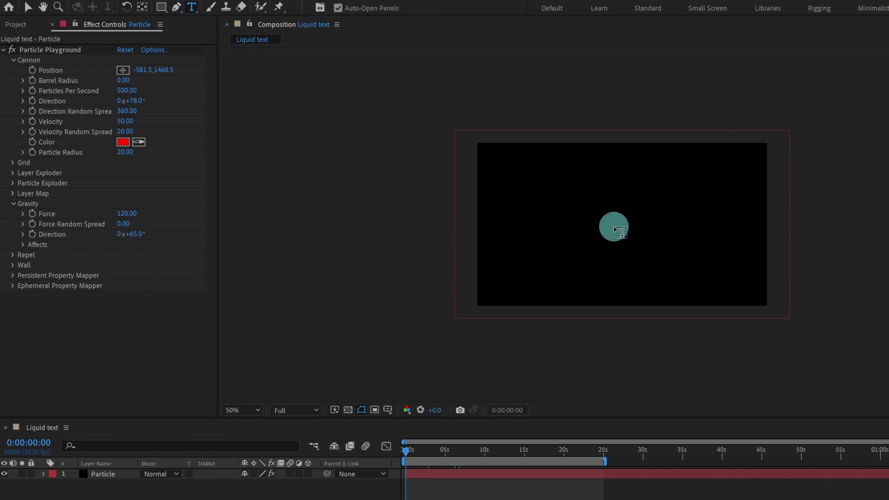
pyautogui.click(613, 227)
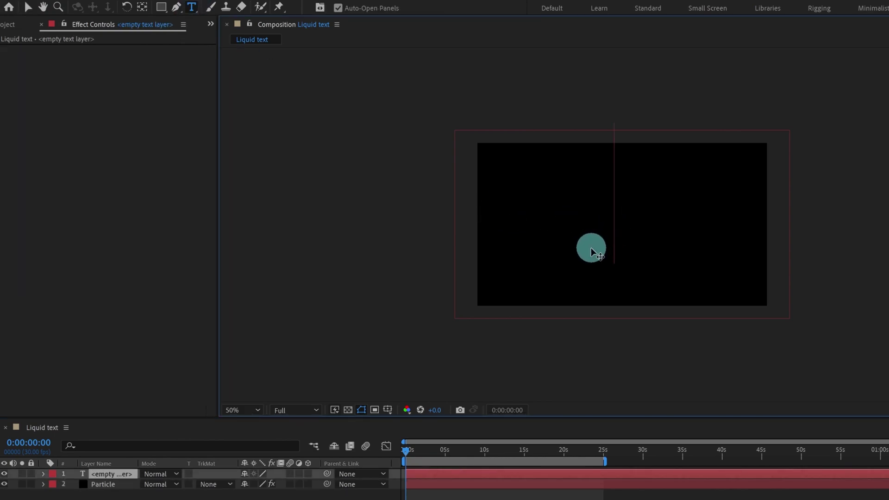
pyautogui.write('A')
pyautogui.click(28, 7)
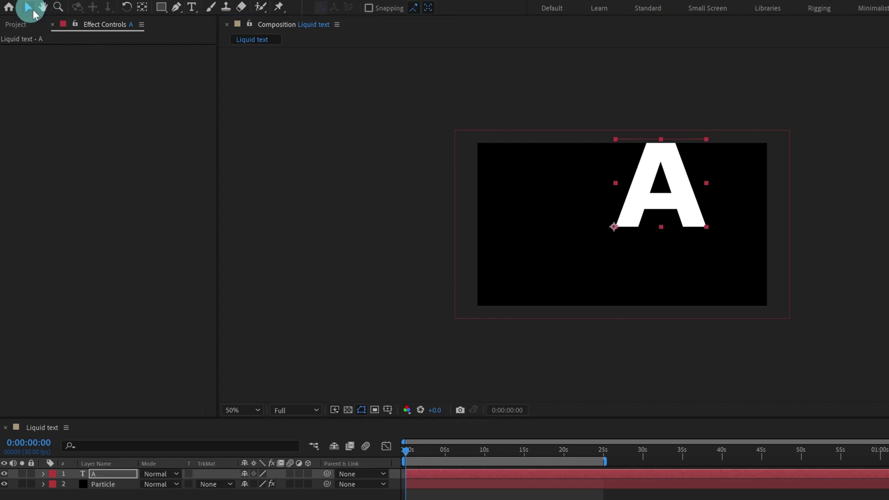
# Move the letter A's anchor point to its middle and center the letter in the frame.
pyautogui.press('y')
pyautogui.moveTo(614, 227)
pyautogui.mouseDown()
pyautogui.moveTo(666, 182)
pyautogui.moveTo(621, 225)
pyautogui.mouseUp()
pyautogui.press('v')
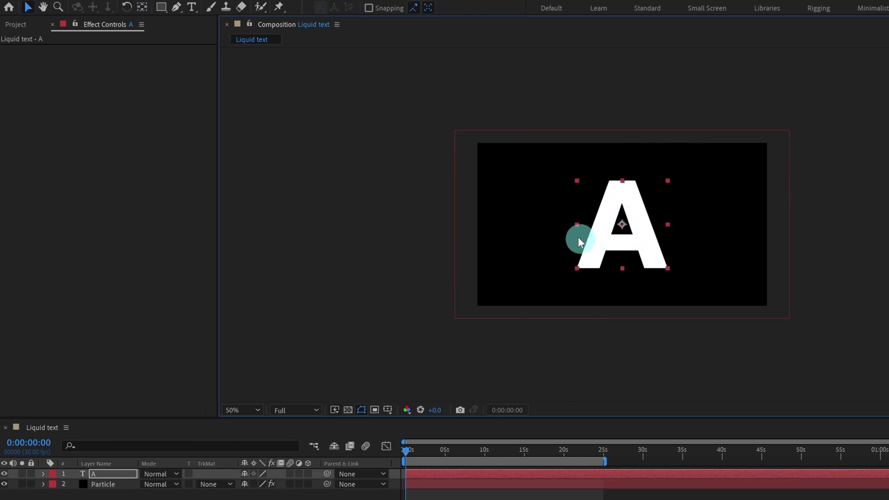
pyautogui.click(595, 497)
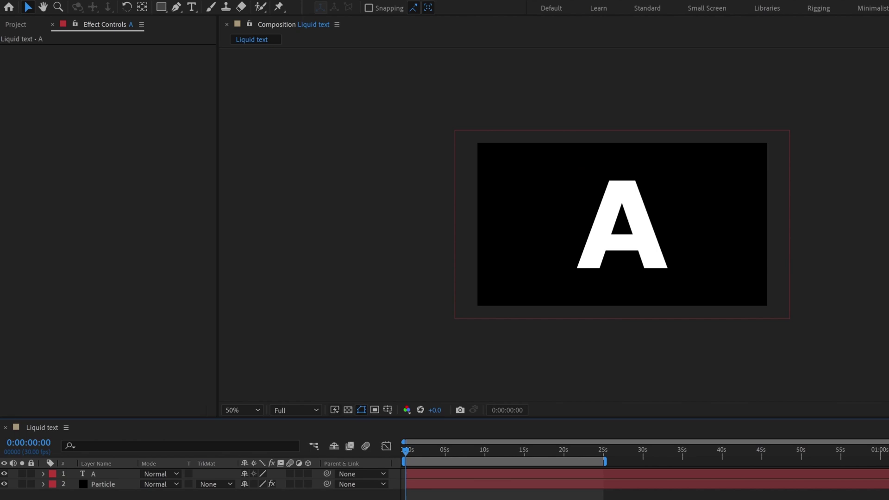
# Use the A text layer as the alpha track matte of the Particle layer and check the frame at about 11 seconds.
pyautogui.click(103, 484)
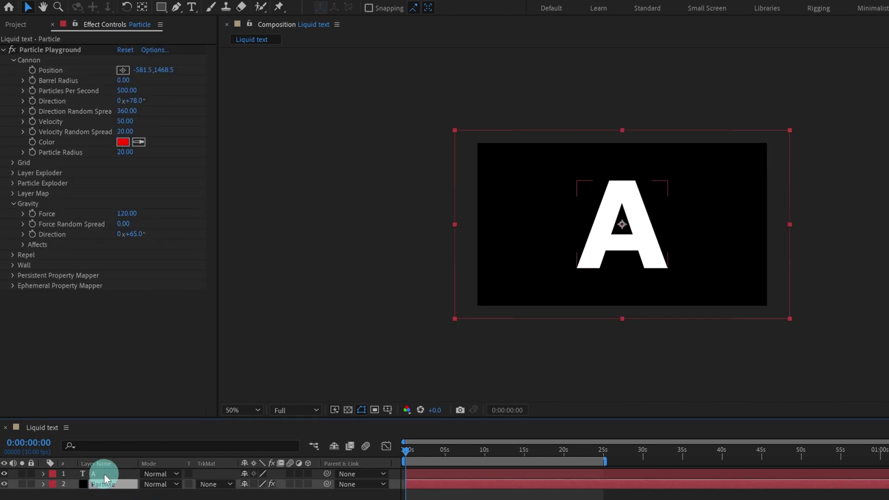
pyautogui.click(215, 484)
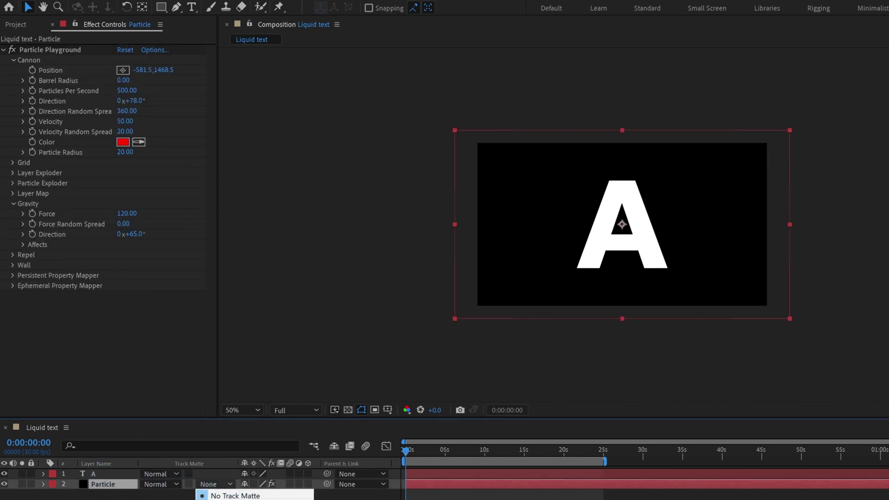
pyautogui.click(249, 499)
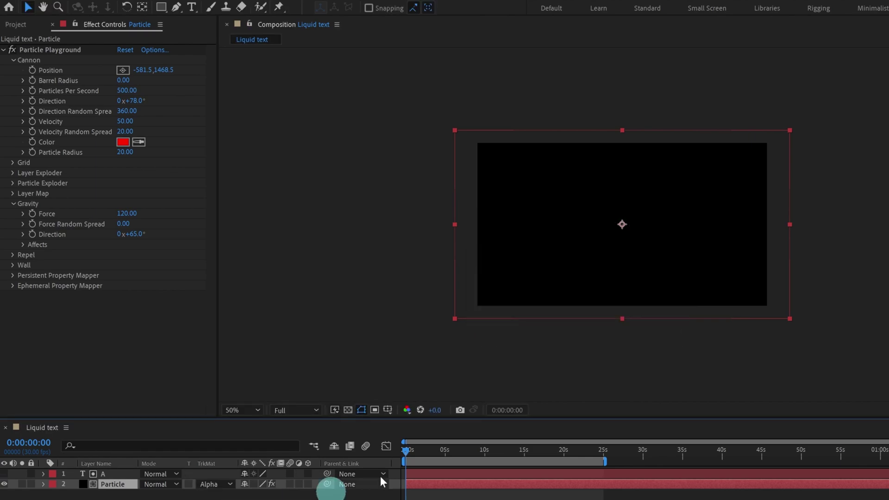
pyautogui.moveTo(430, 446); pyautogui.dragTo(495, 449)
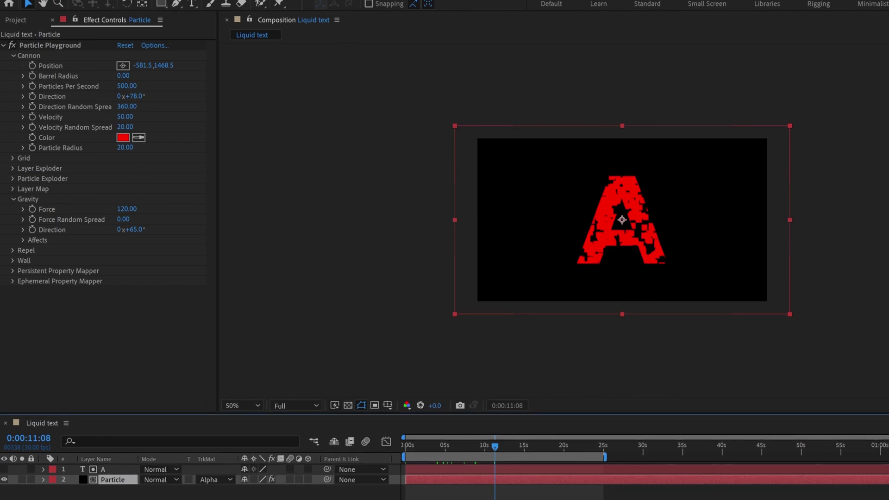
# Create an adjustment layer above the other layers and name it Effects.
pyautogui.rightClick(275, 486)
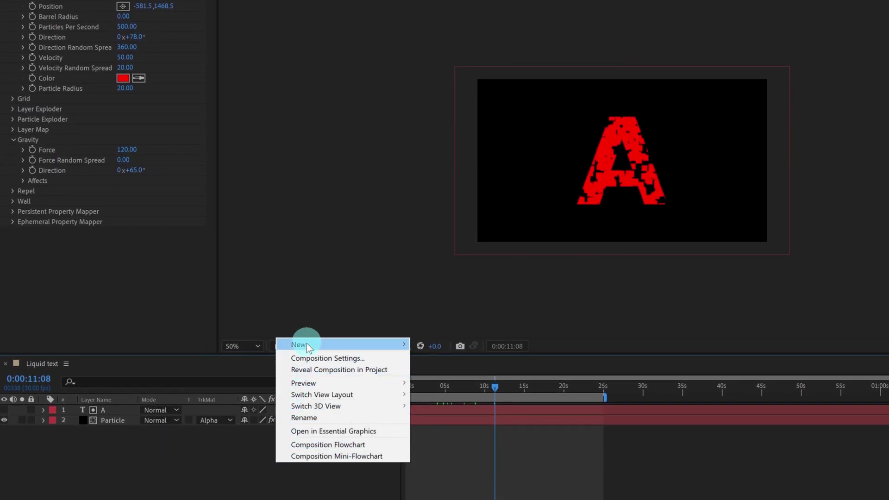
pyautogui.moveTo(310, 371)
pyautogui.click(447, 427)
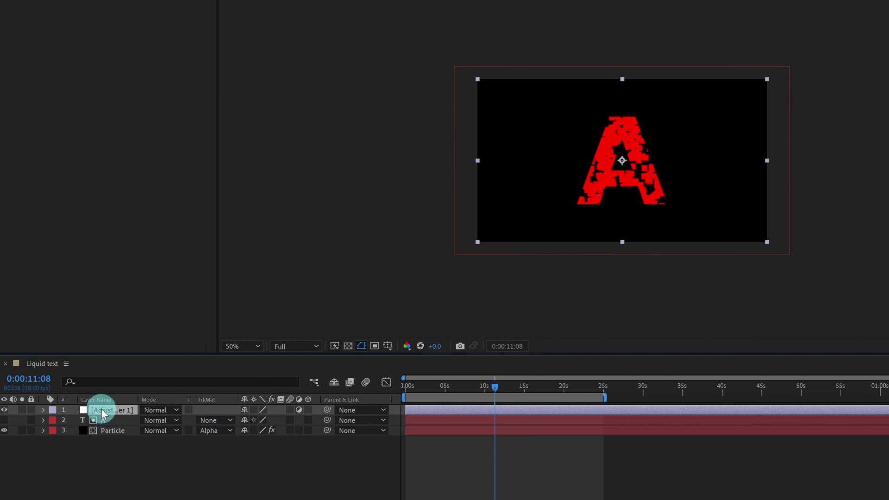
pyautogui.press('Return')
pyautogui.write('Effects')
pyautogui.press('Return')
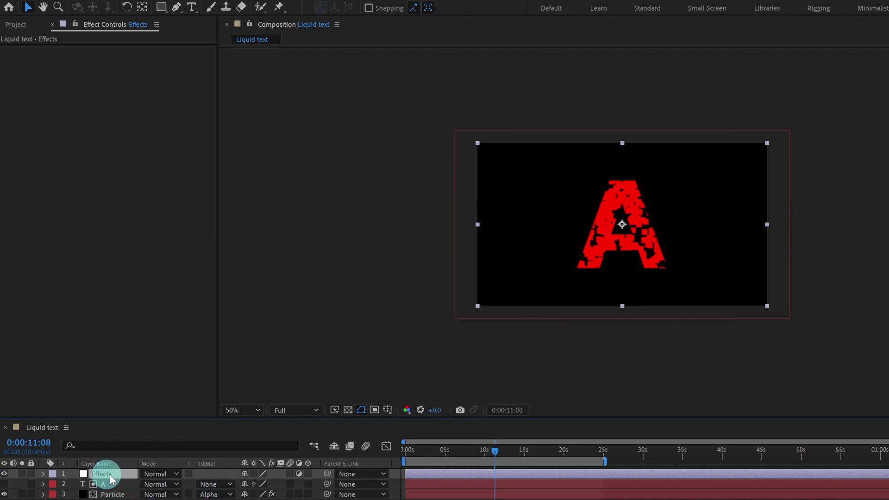
# Apply Gaussian Blur (Legacy) to the Effects adjustment layer and set its Blurriness to 50.
pyautogui.click(861, 15)
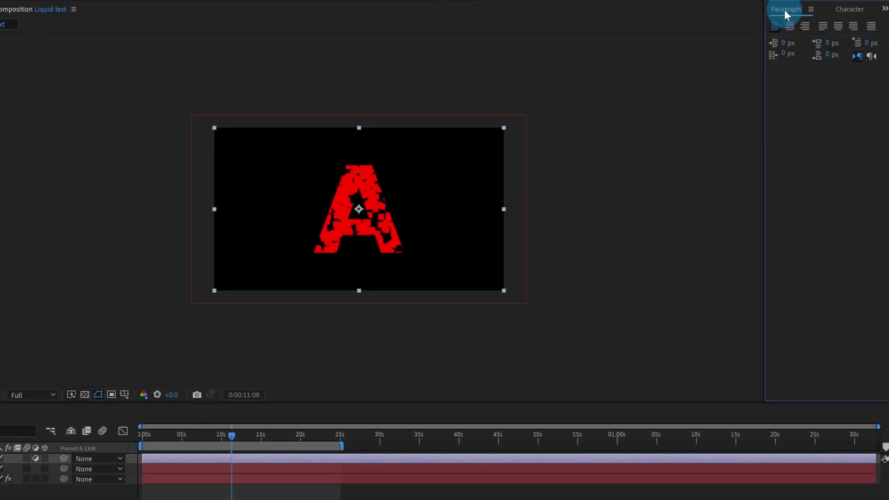
pyautogui.click(773, 13)
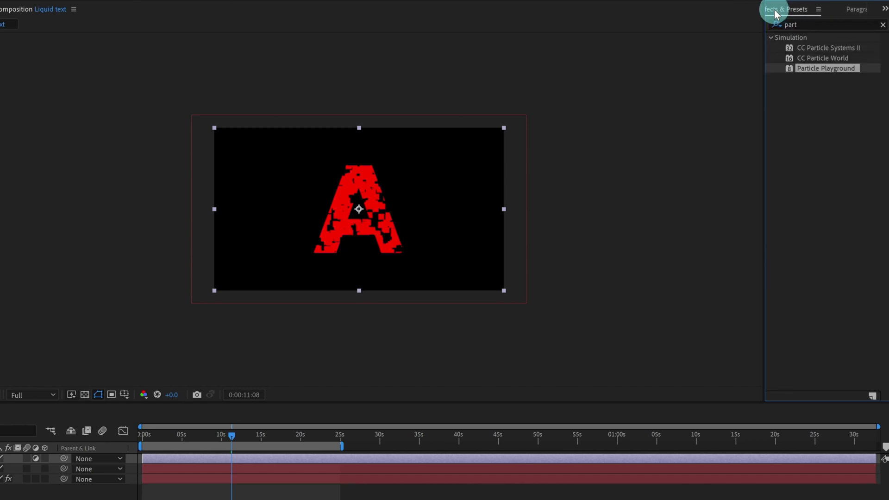
pyautogui.click(882, 25)
pyautogui.click(825, 25)
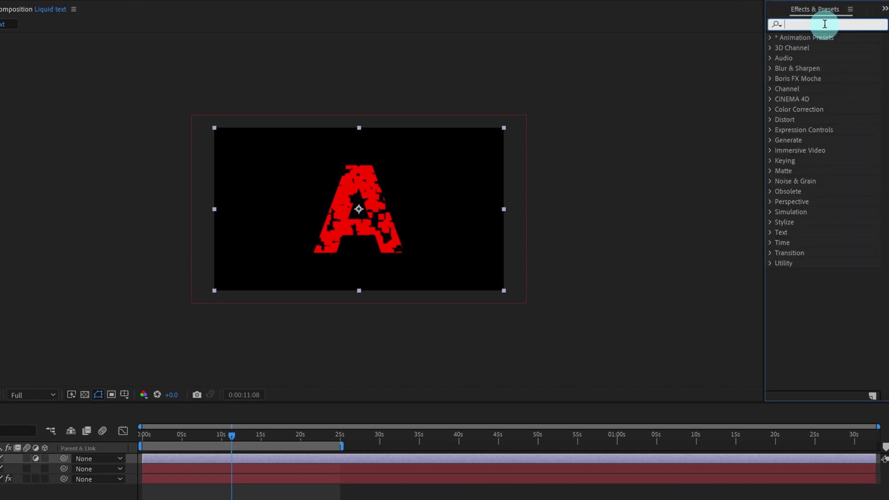
pyautogui.write('gau')
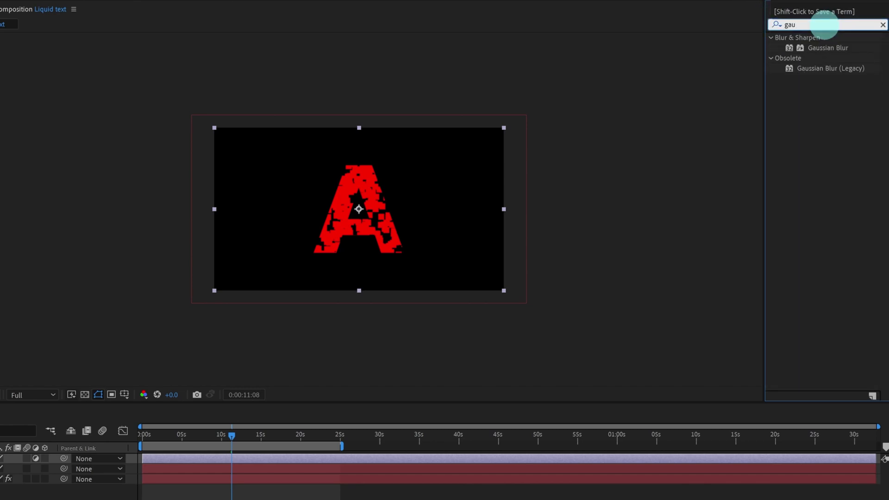
pyautogui.click(825, 70)
pyautogui.moveTo(819, 71); pyautogui.dragTo(105, 51)
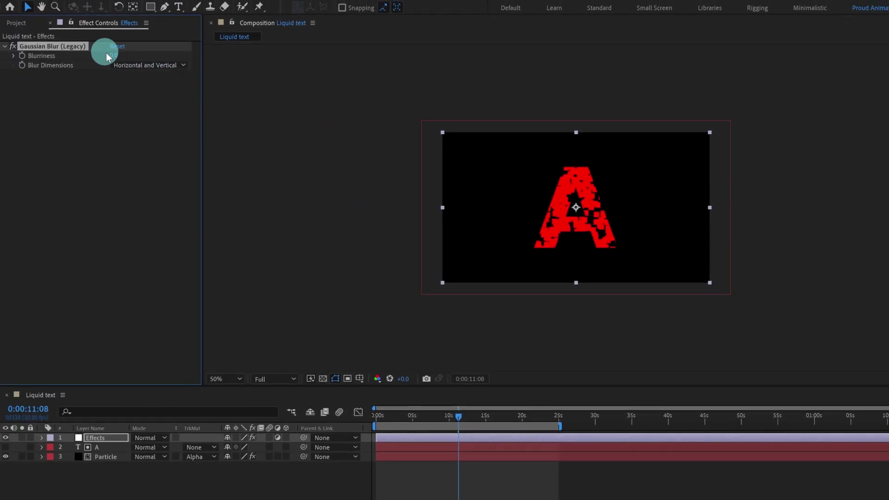
pyautogui.click(117, 56)
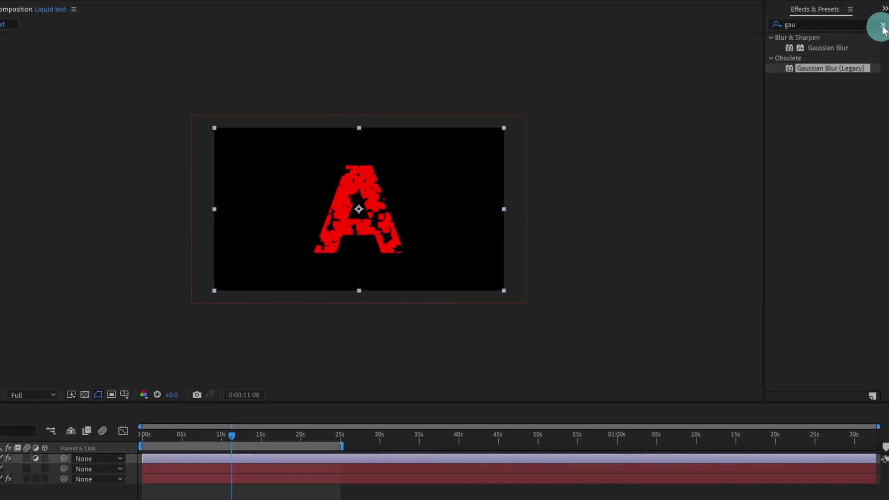
# Find the Matte Choker effect and apply it to the Effects layer below the blur.
pyautogui.click(883, 25)
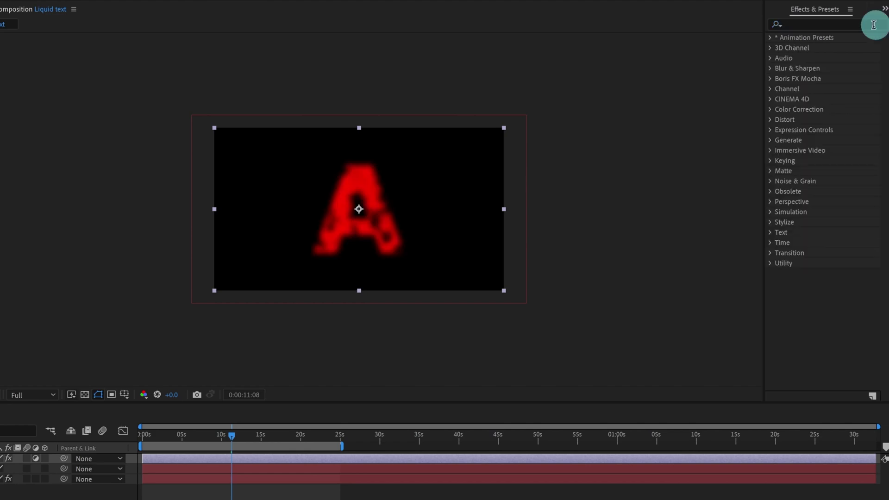
pyautogui.click(851, 25)
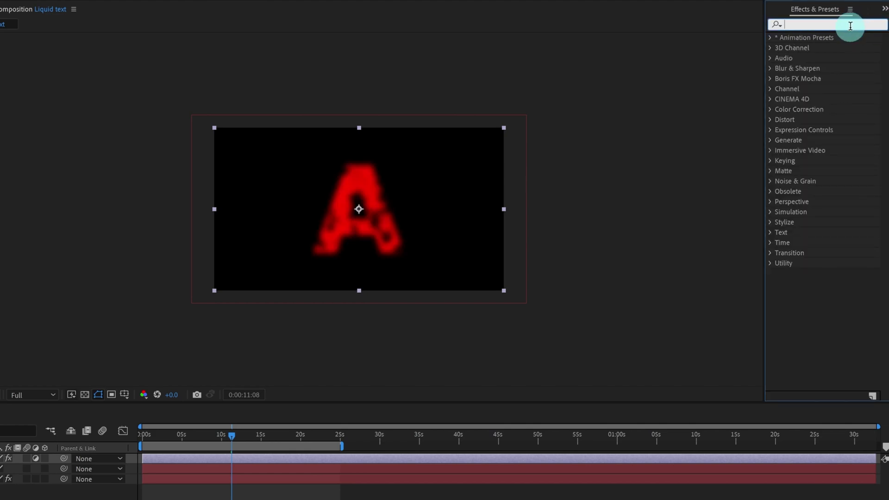
pyautogui.write('tte')
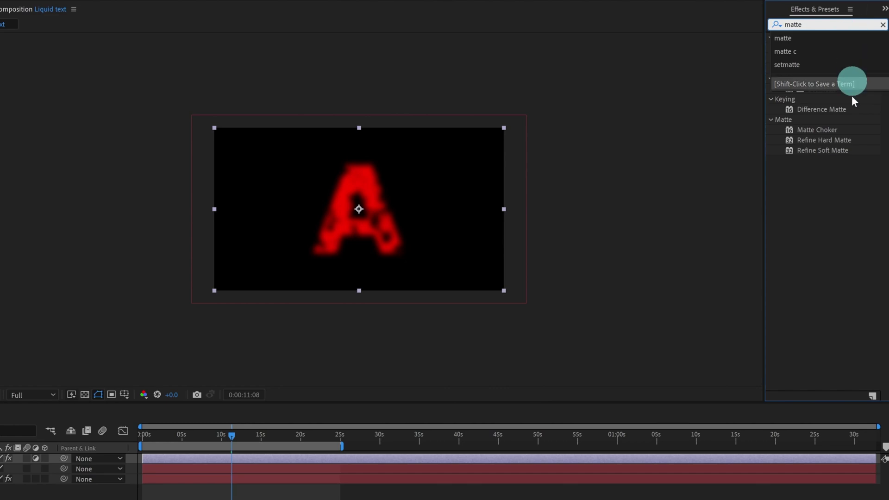
pyautogui.click(830, 203)
pyautogui.doubleClick(815, 130)
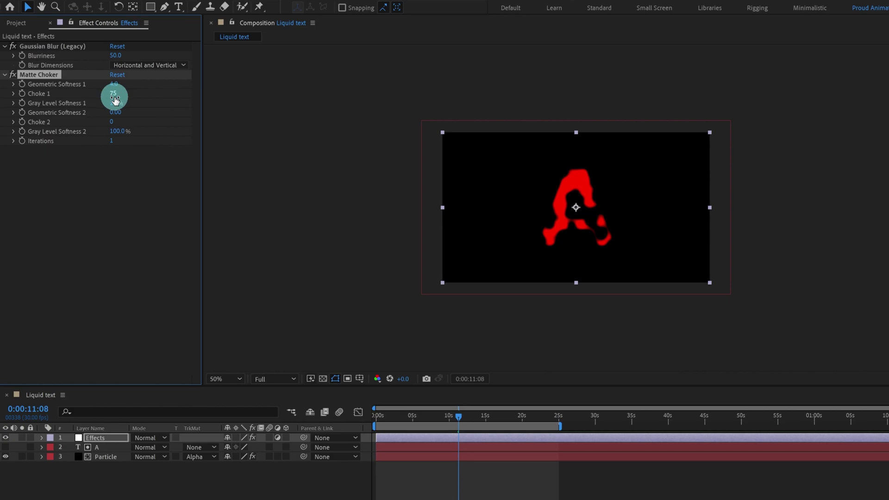
# Set the Matte Choker's Choke 1 to -25 and its Gray Level Softness 1 to 0%.
pyautogui.click(114, 95)
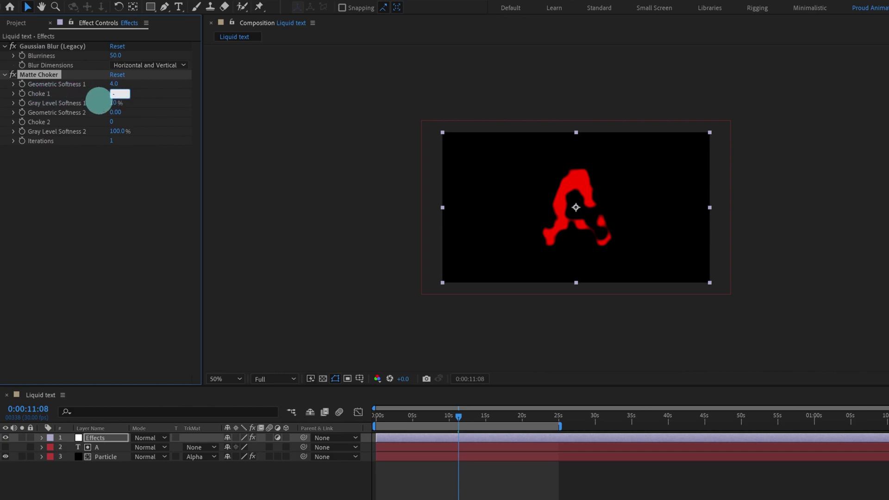
pyautogui.doubleClick(125, 95)
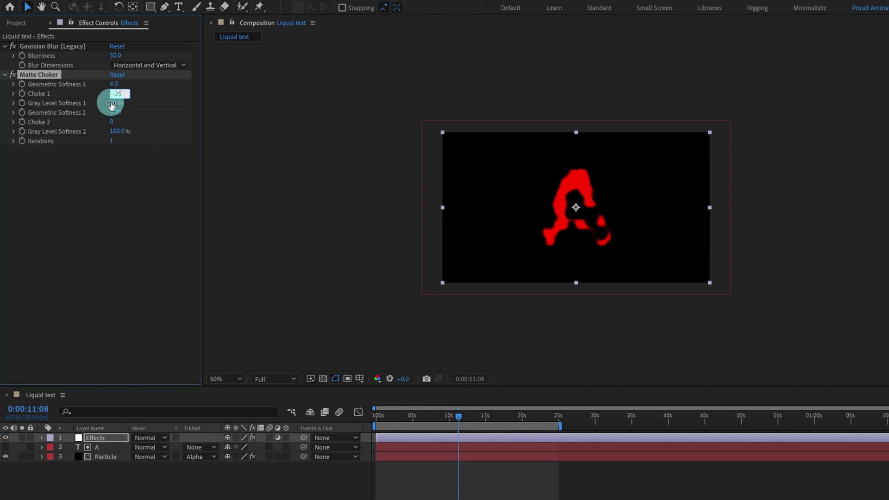
pyautogui.click(111, 103)
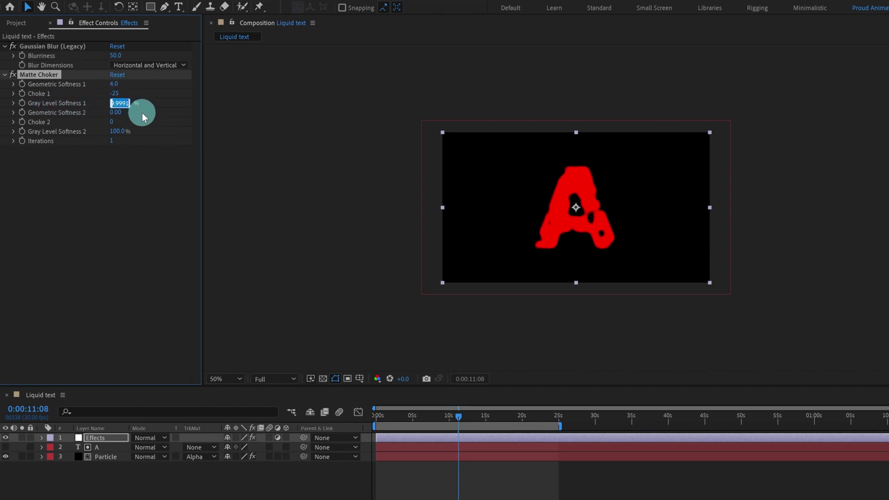
pyautogui.write('0')
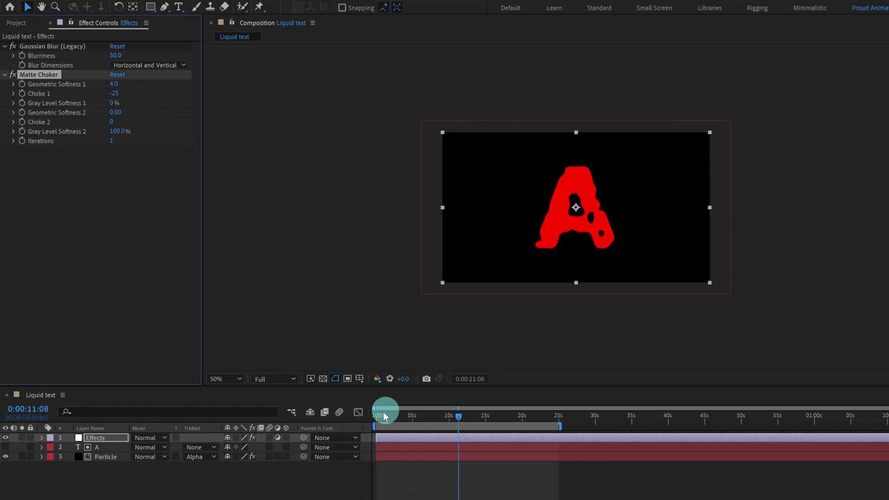
# Preview the liquid letter animation from the start and again from about 6 seconds.
pyautogui.press('Home')
pyautogui.press('space')
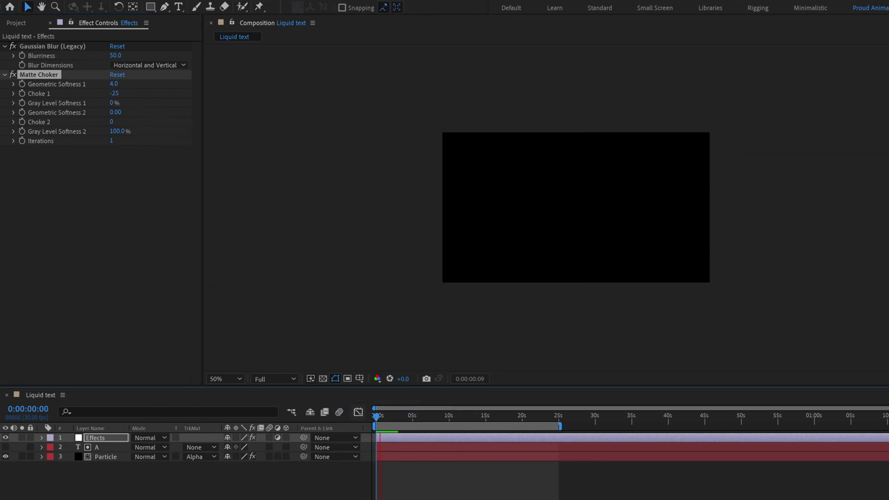
pyautogui.moveTo(440, 427); pyautogui.dragTo(418, 426)
pyautogui.press('space')
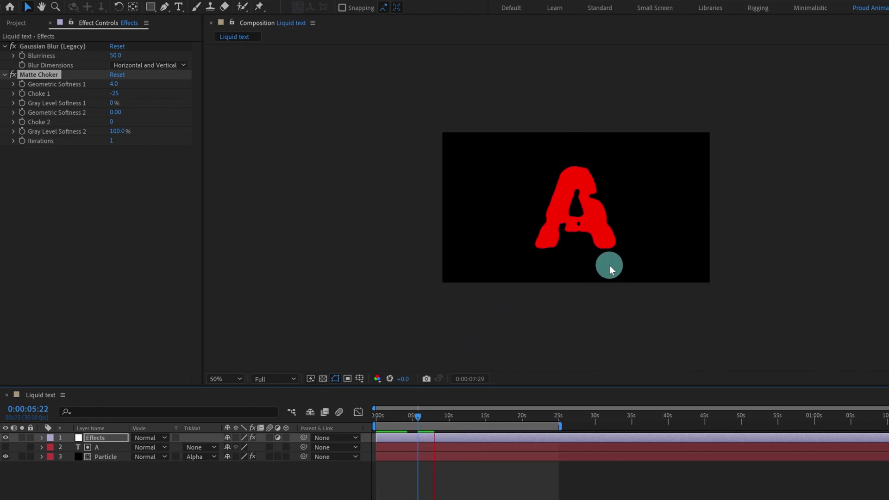
pyautogui.click(597, 264)
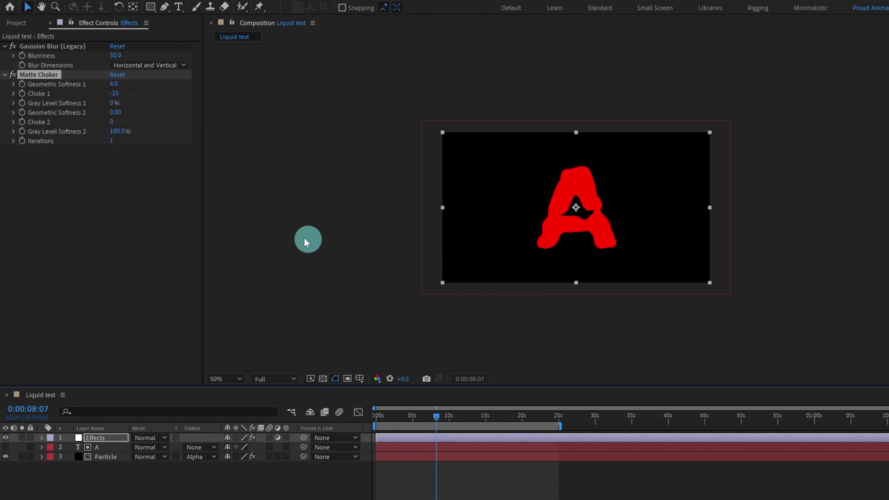
# Set the Matte Choker's Geometric Softness 2 to 0.10 and preview the first 20 seconds of the animation.
pyautogui.click(115, 114)
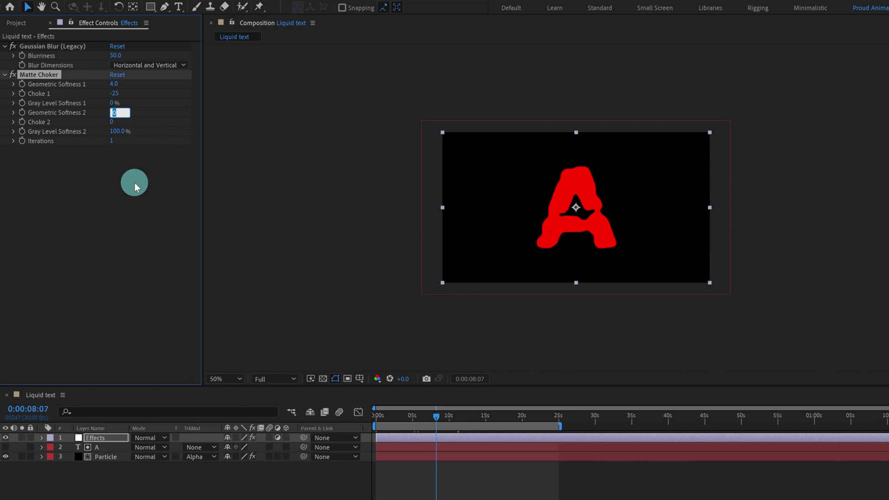
pyautogui.write('0')
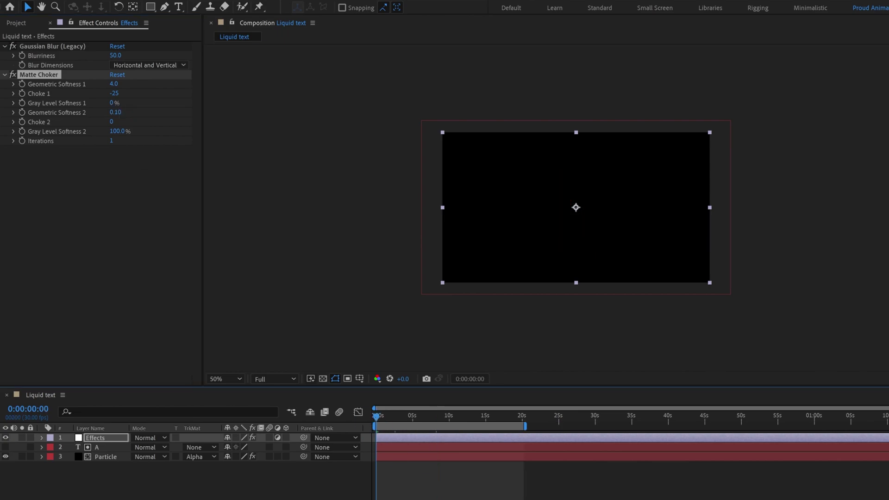
pyautogui.press('space')
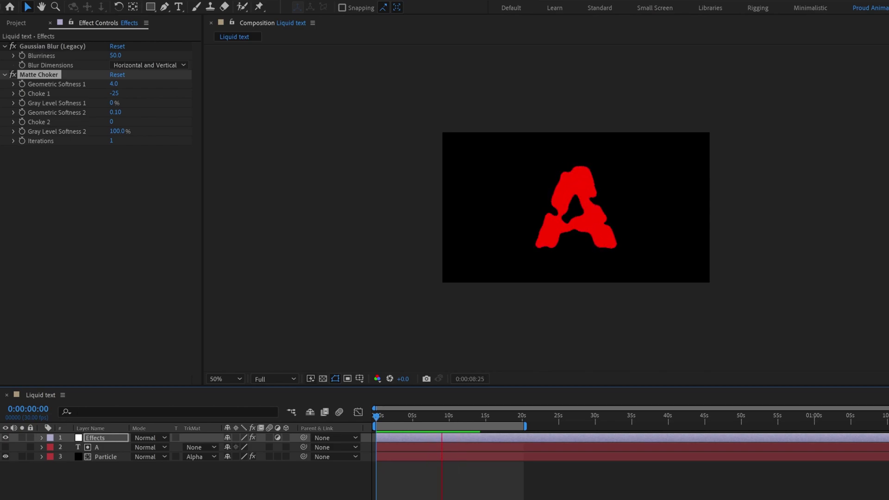
# Add a layer marker to the Effects layer at 0:00:04:17, just before the liquid enters the letter.
pyautogui.click(433, 454)
pyautogui.moveTo(410, 416)
pyautogui.mouseDown()
pyautogui.moveTo(460, 414)
pyautogui.moveTo(409, 413)
pyautogui.mouseUp()
pyautogui.click(33, 413)
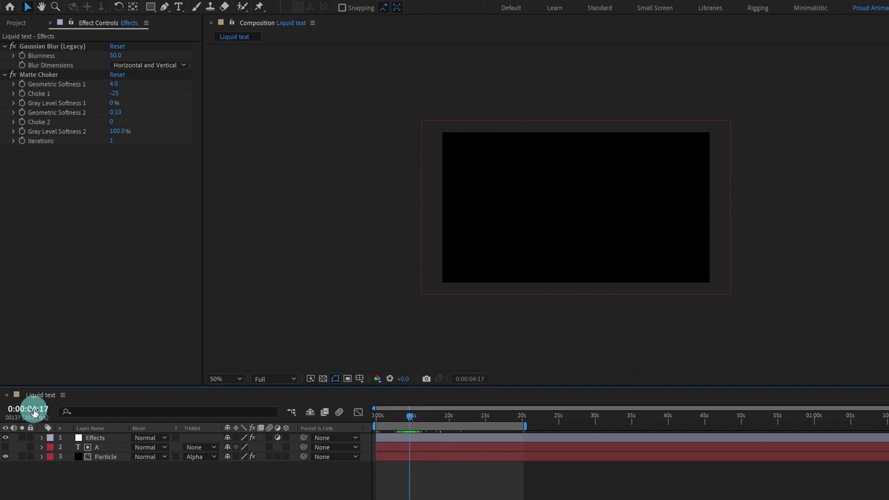
pyautogui.click(235, 496)
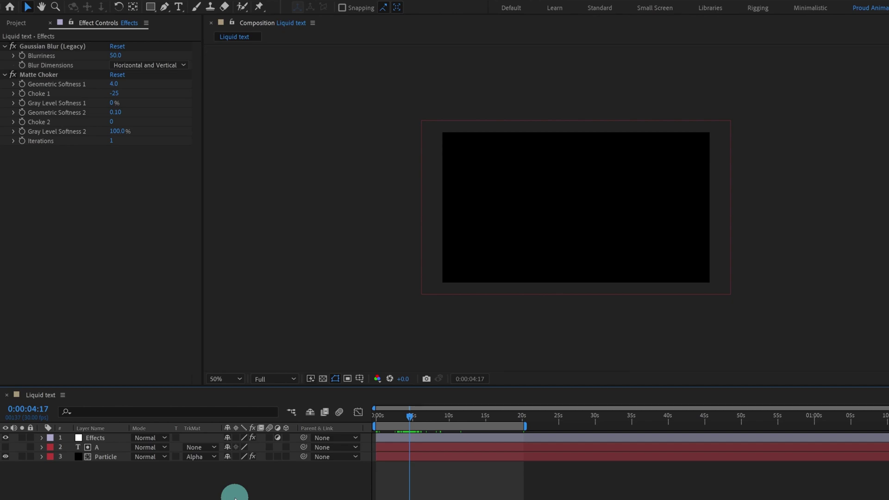
pyautogui.click(105, 438)
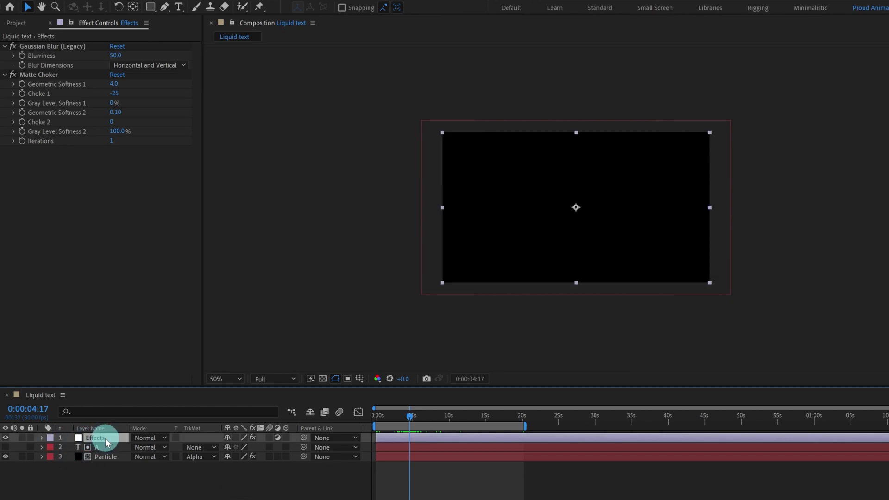
pyautogui.press('KP_Multiply')
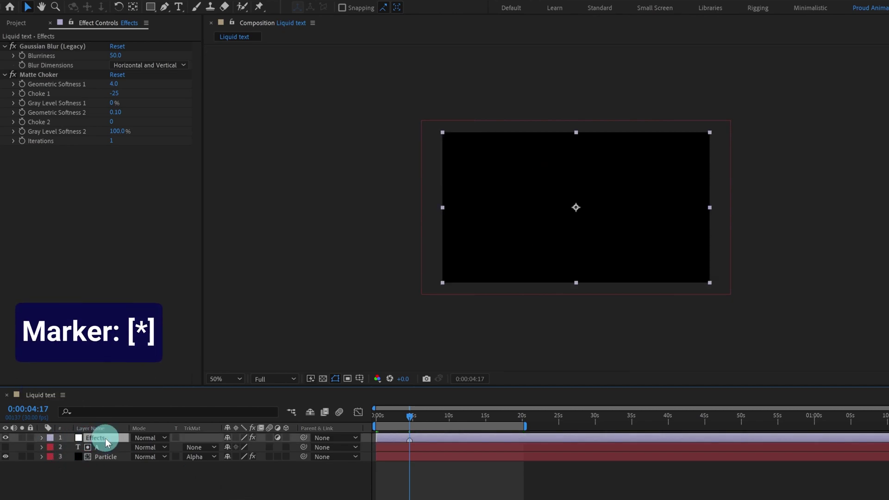
pyautogui.click(125, 484)
# At 0:00:10:17, add keyframes for the Particle layer's Particles Per Second and Particle Radius and reveal them in the timeline.
pyautogui.click(35, 410)
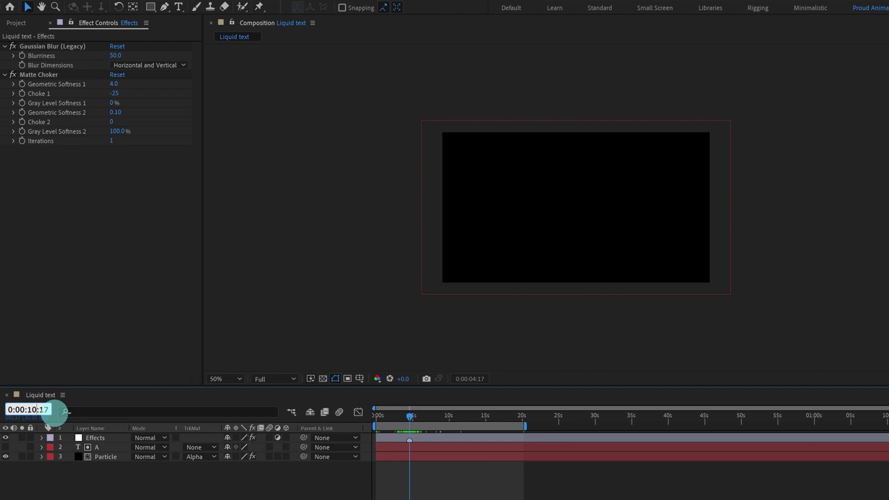
pyautogui.write('0:00:10:17')
pyautogui.press('Return')
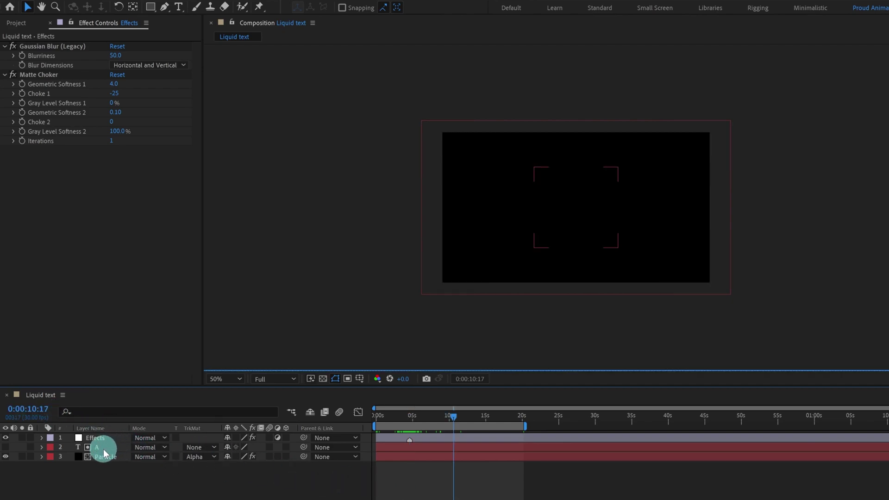
pyautogui.click(401, 460)
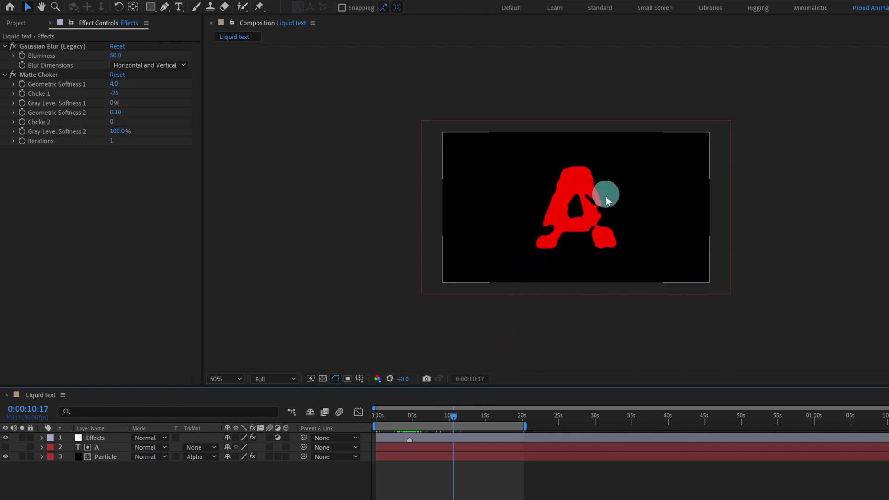
pyautogui.click(104, 452)
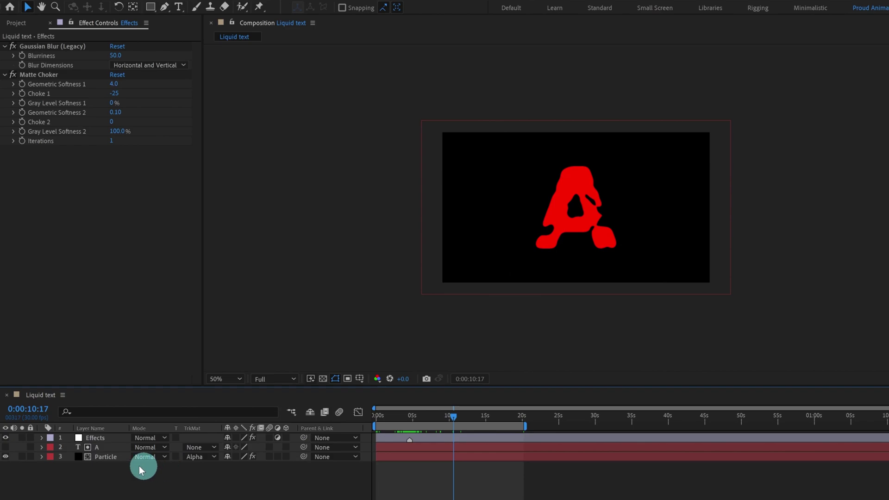
pyautogui.click(108, 459)
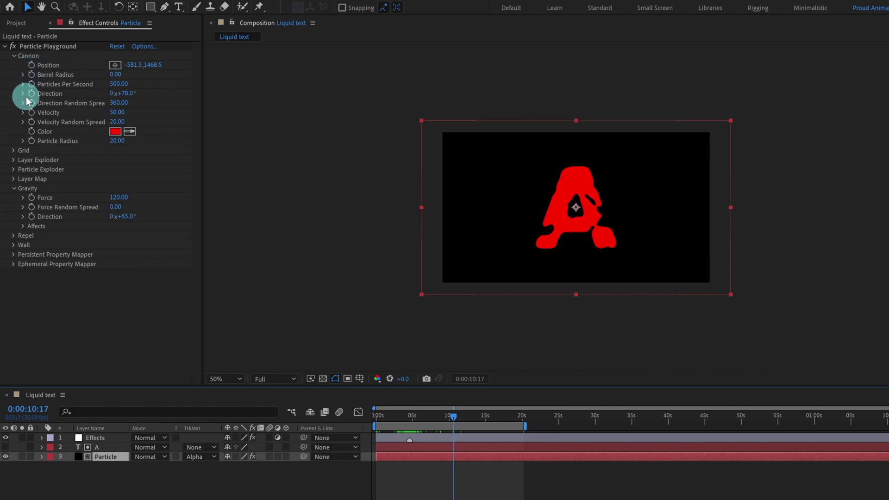
pyautogui.click(30, 83)
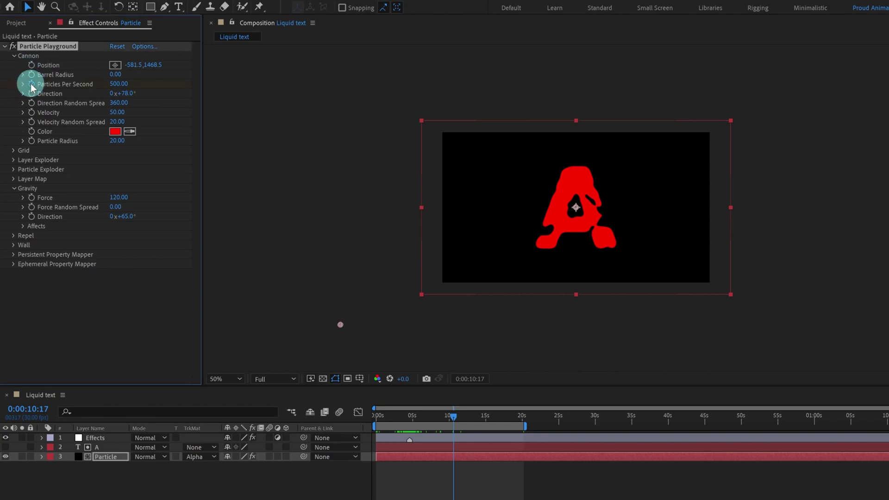
pyautogui.click(40, 145)
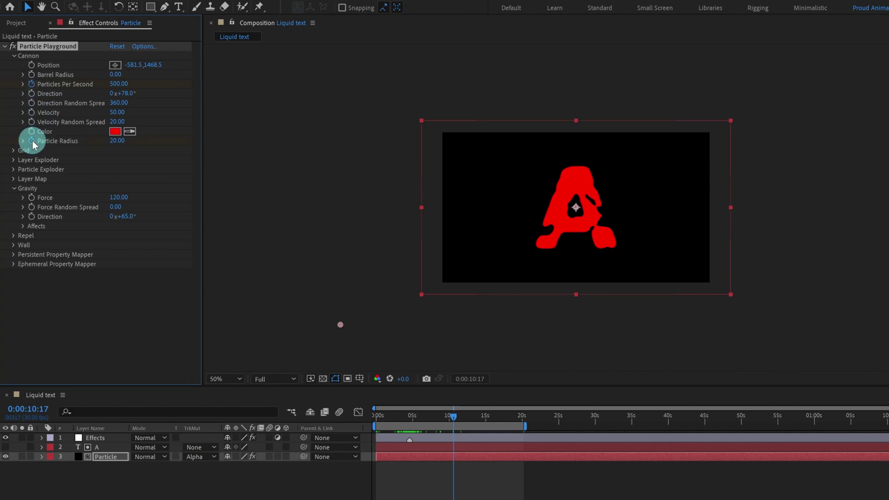
pyautogui.press('u')
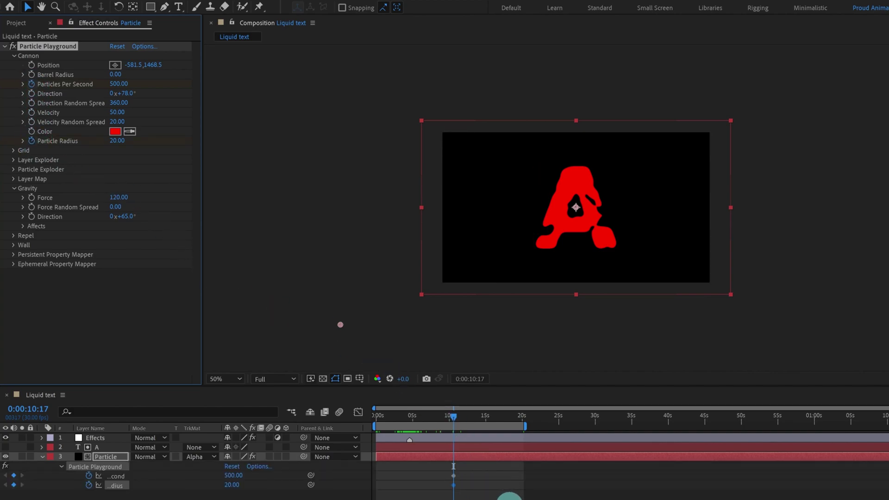
# At 0:00:11:09, set the Particle layer's Particles Per Second and Particle Radius to 0.
pyautogui.click(32, 412)
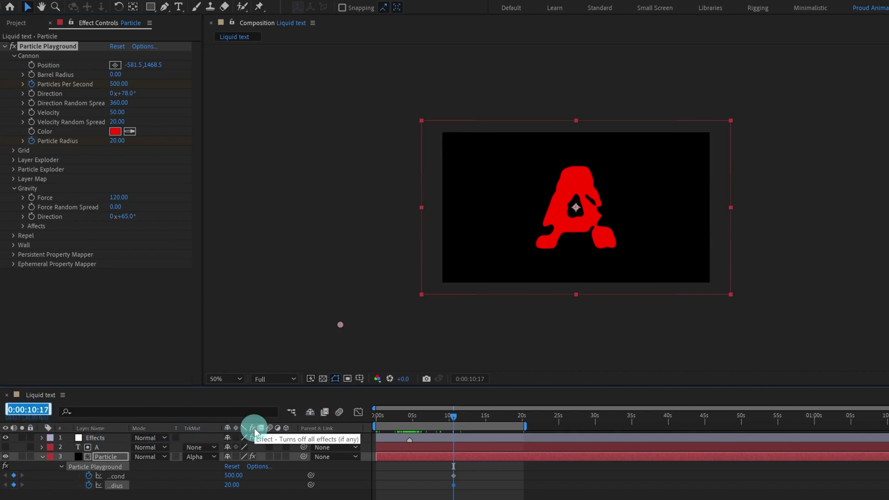
pyautogui.write('+22')
pyautogui.press('Return')
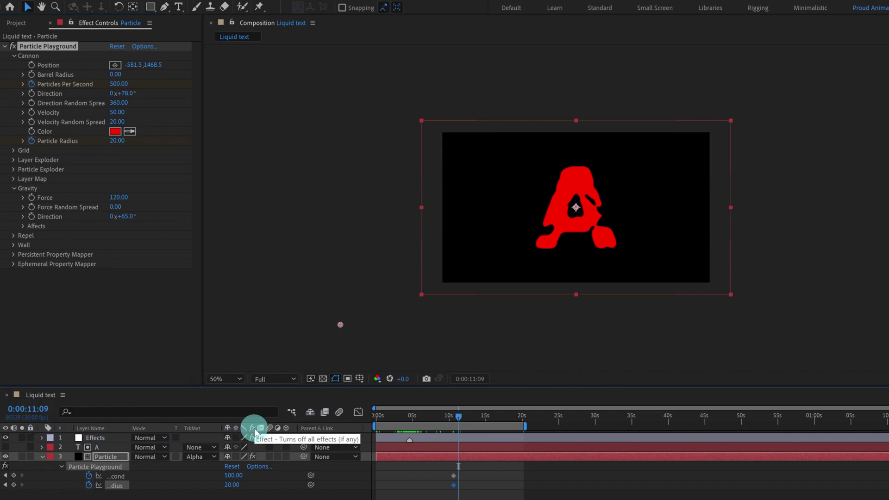
pyautogui.click(268, 490)
pyautogui.click(233, 475)
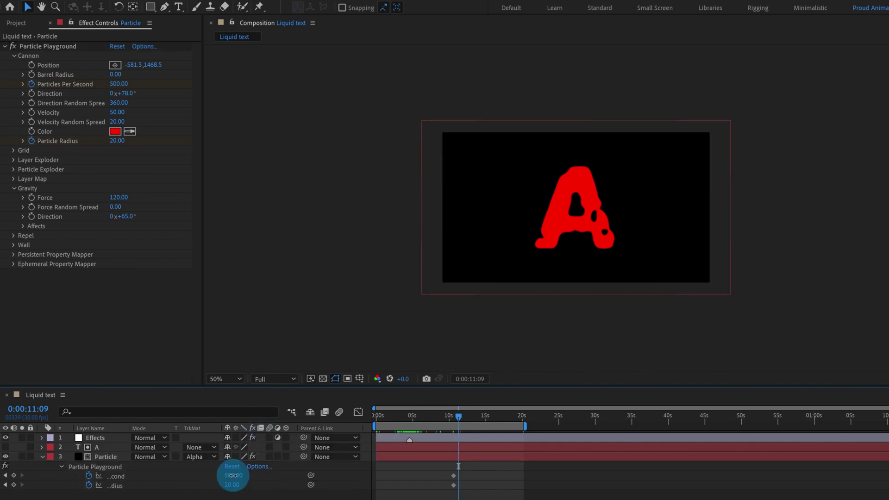
pyautogui.write('0')
pyautogui.press('Return')
pyautogui.click(233, 487)
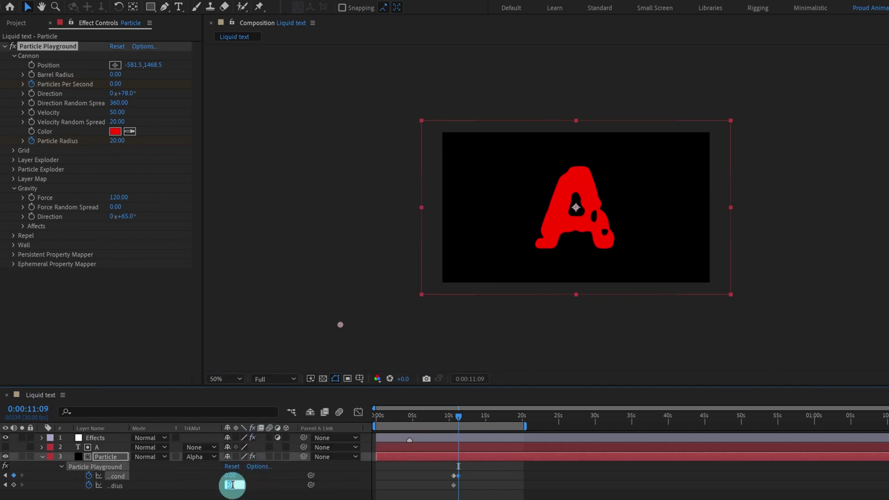
pyautogui.write('0')
pyautogui.press('Return')
# Apply Easy Ease to all Particles Per Second and Particle Radius keyframes and preview the animation from 0:00:02:27.
pyautogui.click(431, 476)
pyautogui.moveTo(469, 472); pyautogui.dragTo(444, 497)
pyautogui.press('F9')
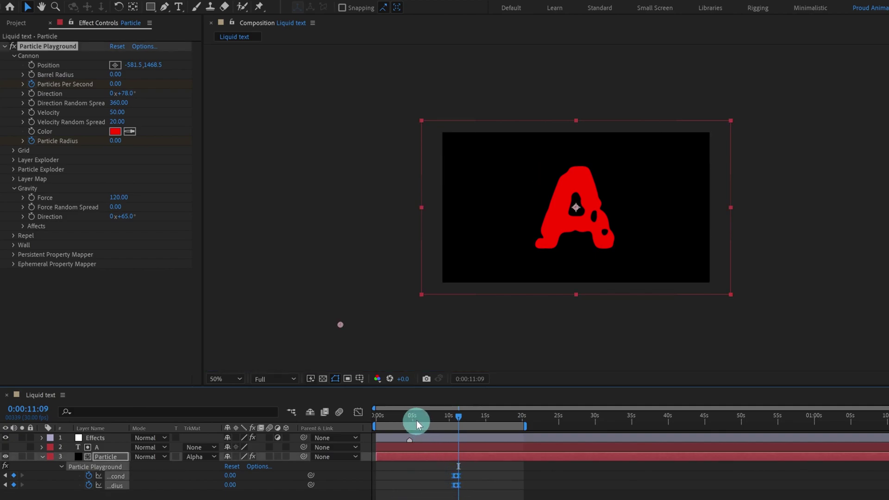
pyautogui.moveTo(399, 415); pyautogui.dragTo(397, 415)
pyautogui.click(457, 499)
pyautogui.press('space')
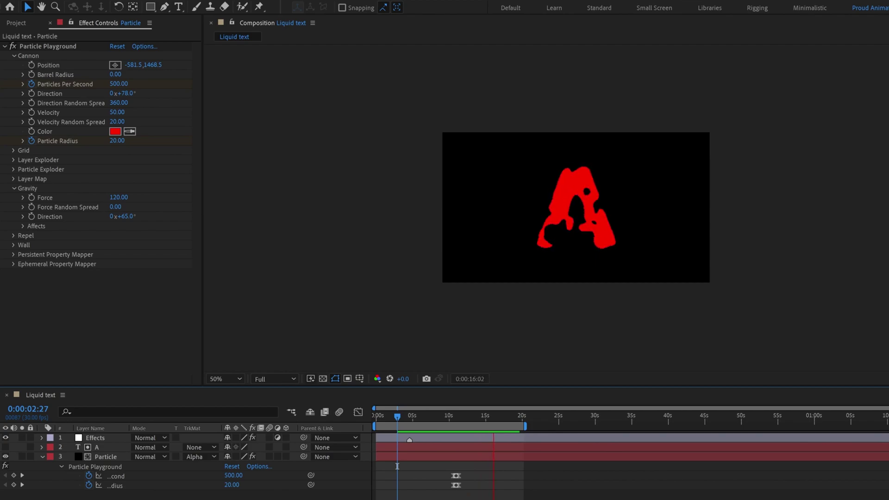
pyautogui.press('space')
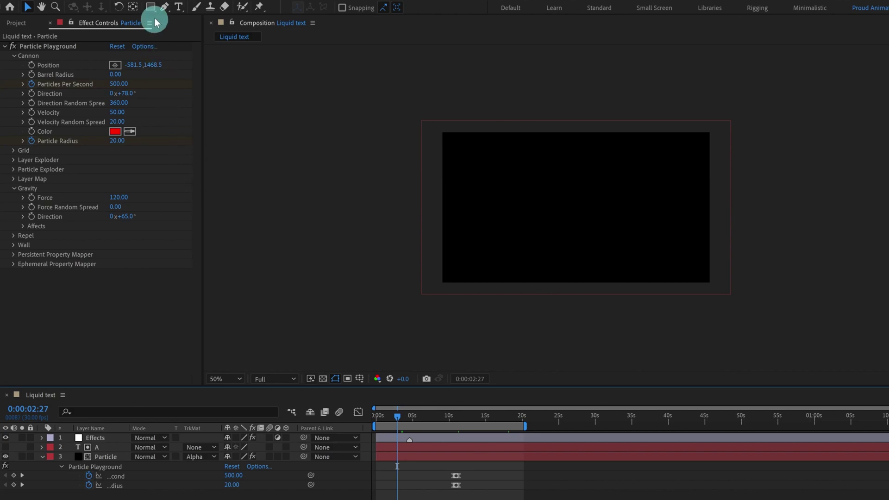
# Draw a small circle with the Ellipse tool in the frame's lower-left area and place its layer below the Particle layer.
pyautogui.moveTo(152, 7); pyautogui.dragTo(174, 31)
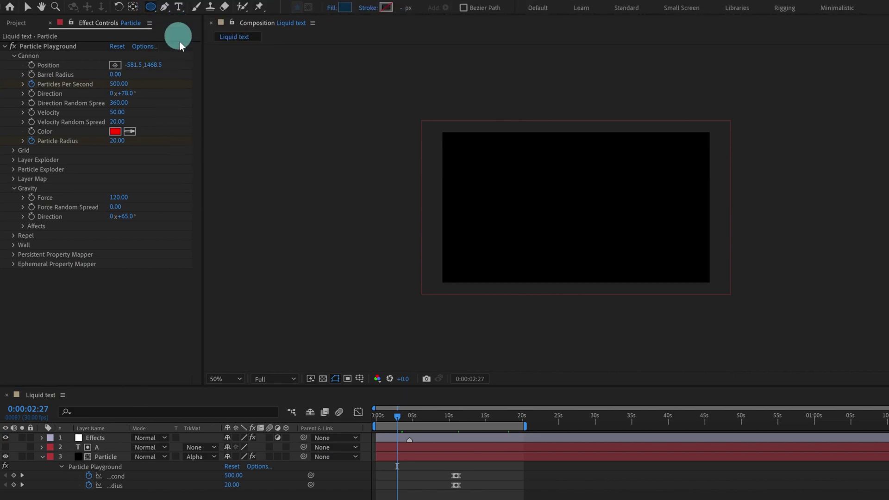
pyautogui.moveTo(496, 245); pyautogui.dragTo(516, 262)
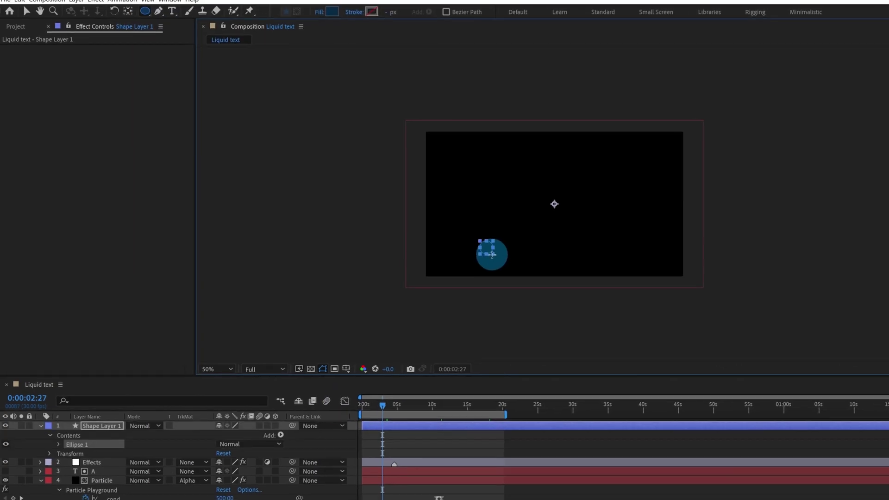
pyautogui.moveTo(89, 383); pyautogui.dragTo(93, 439)
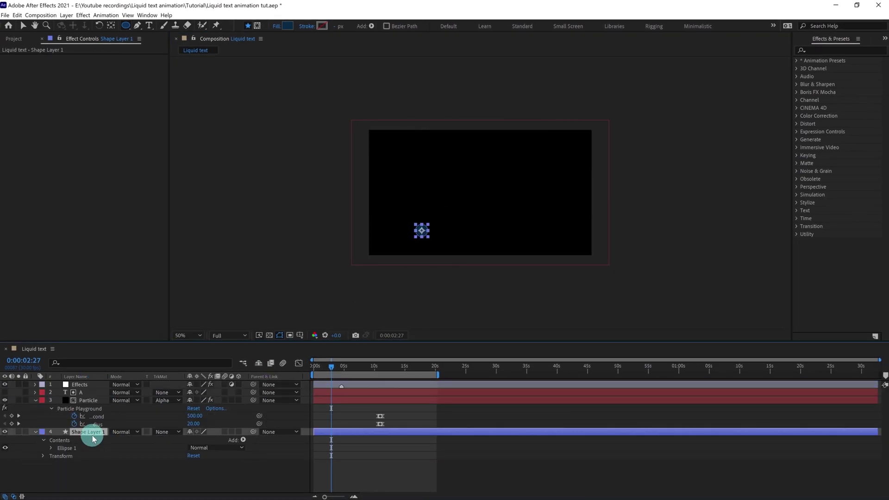
# At 0:00:06:28, change the circle's fill to the letter's red by sampling the letter.
pyautogui.click(357, 369)
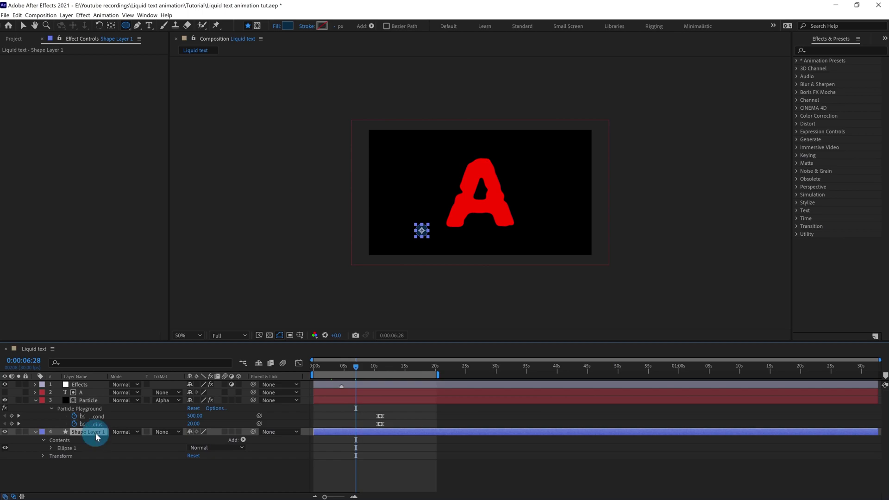
pyautogui.press('/')
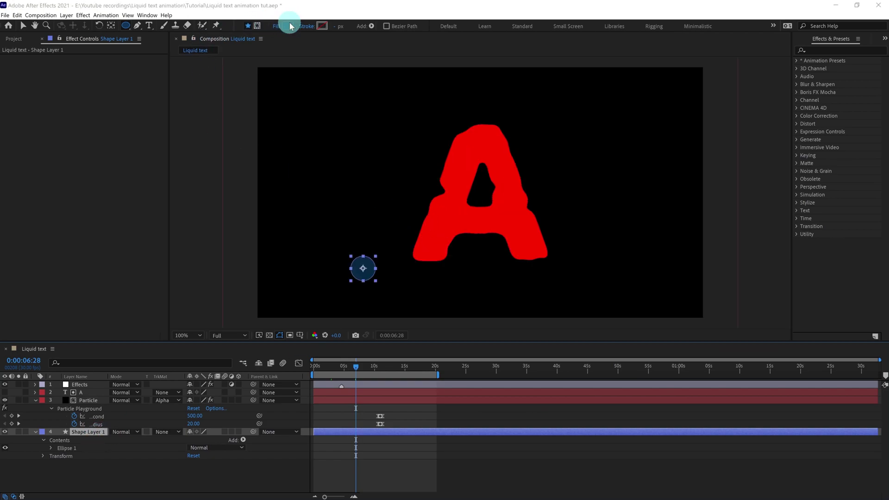
pyautogui.click(288, 26)
pyautogui.click(289, 192)
pyautogui.click(445, 230)
pyautogui.click(305, 146)
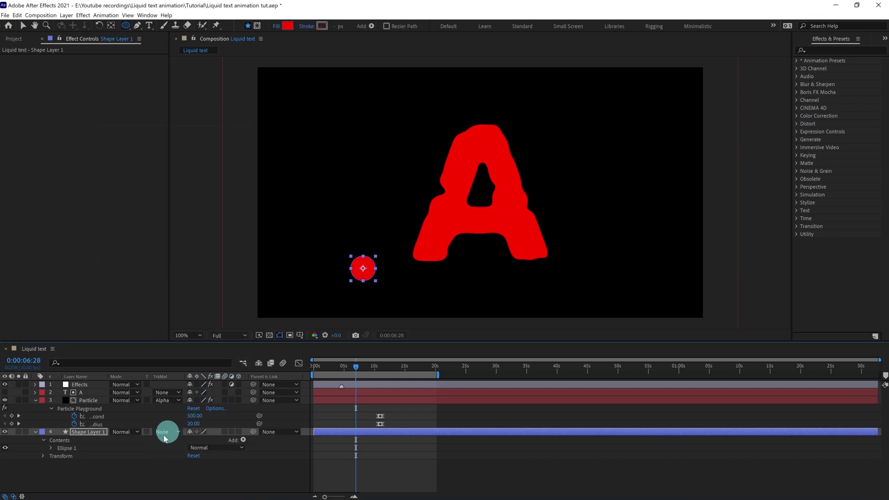
# Scale the circle to about 115% and move it just outside the frame's lower-left corner, at about -75, 1147.
pyautogui.press(',')
pyautogui.press(',')
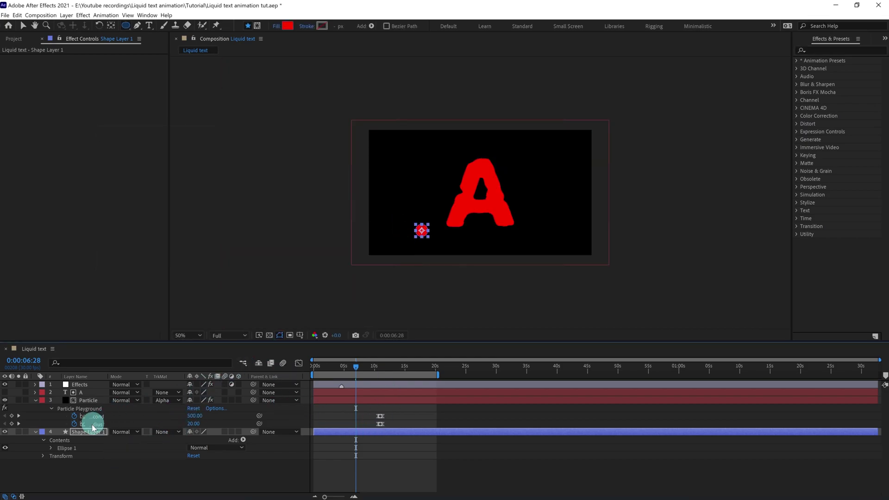
pyautogui.press('v')
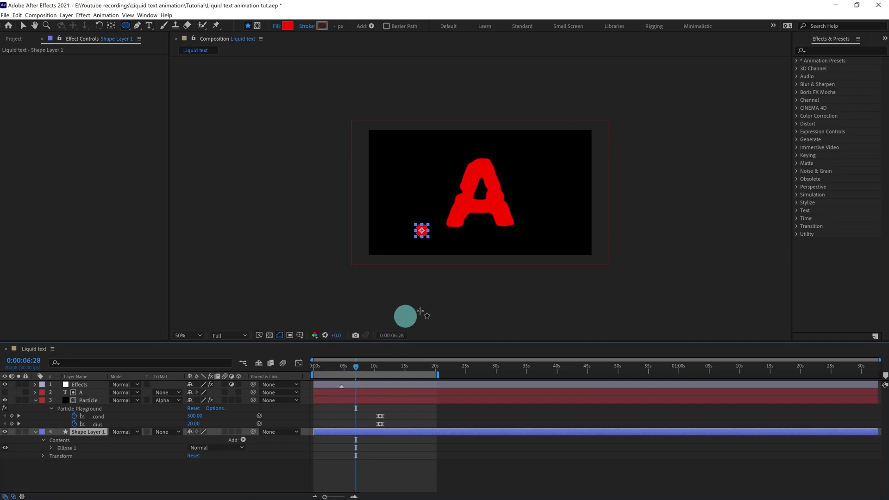
pyautogui.moveTo(422, 230); pyautogui.dragTo(401, 240)
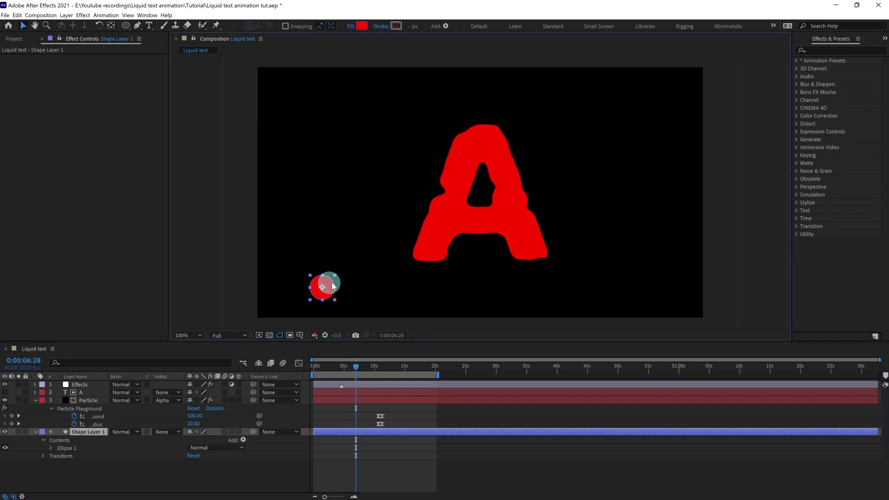
pyautogui.moveTo(373, 270); pyautogui.dragTo(333, 269)
pyautogui.moveTo(361, 241); pyautogui.dragTo(323, 264)
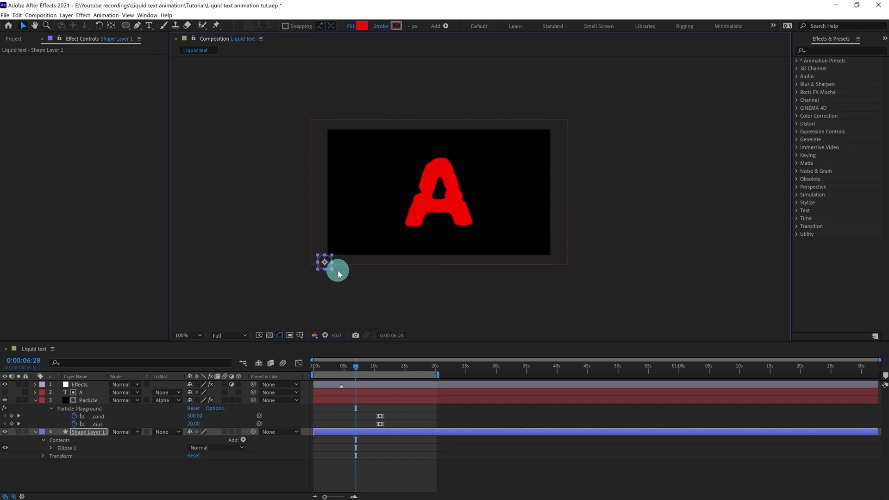
pyautogui.scroll(2, 337, 268)
pyautogui.scroll(-2, 315, 278)
pyautogui.moveTo(373, 238)
pyautogui.mouseDown()
pyautogui.moveTo(359, 241)
pyautogui.moveTo(367, 239)
pyautogui.mouseUp()
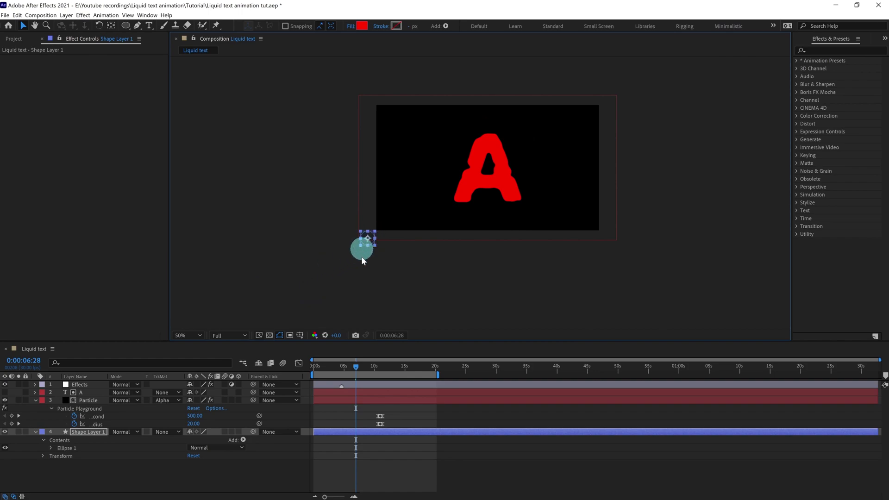
# Add Position and Scale keyframes to the circle at 0:00:06:28 and show both properties in the timeline.
pyautogui.press('s')
pyautogui.click(58, 440)
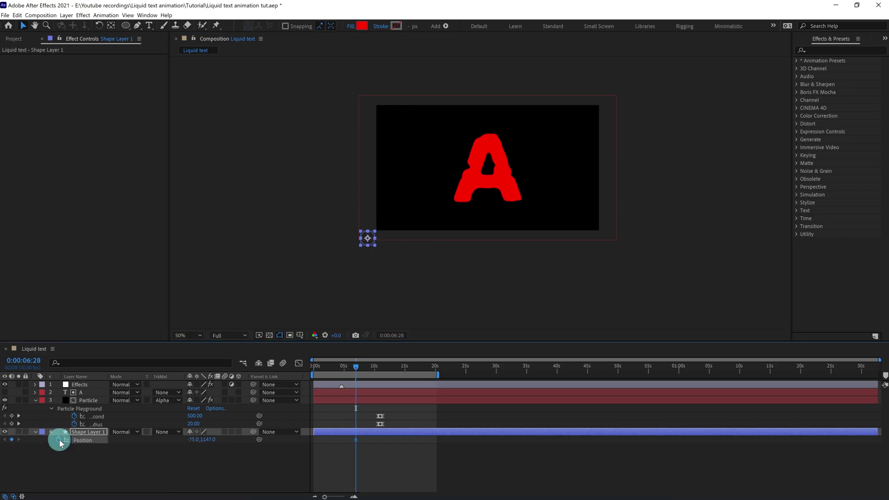
pyautogui.press('u')
pyautogui.press('u')
pyautogui.click(378, 450)
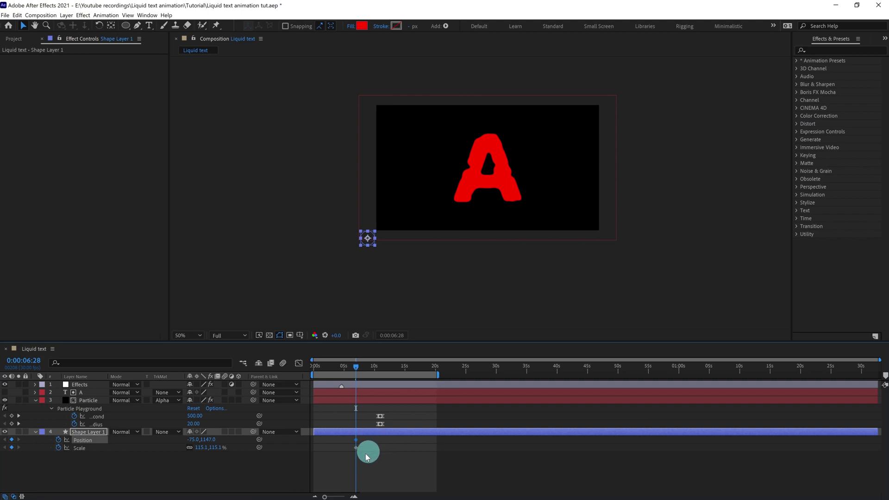
# Advance 20 frames to 0:00:07:18, move the circle diagonally up into the frame beside the letter, and keyframe its Scale there.
pyautogui.click(37, 361)
pyautogui.write('+20')
pyautogui.press('Return')
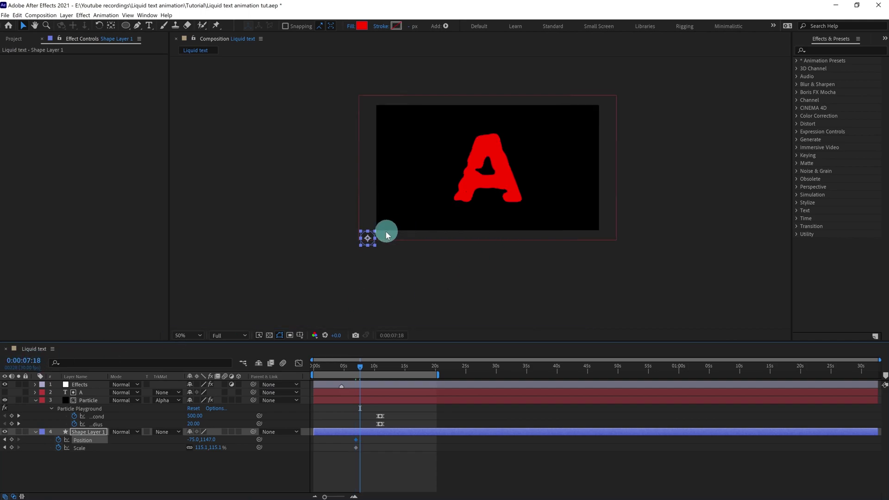
pyautogui.moveTo(369, 238); pyautogui.dragTo(425, 191)
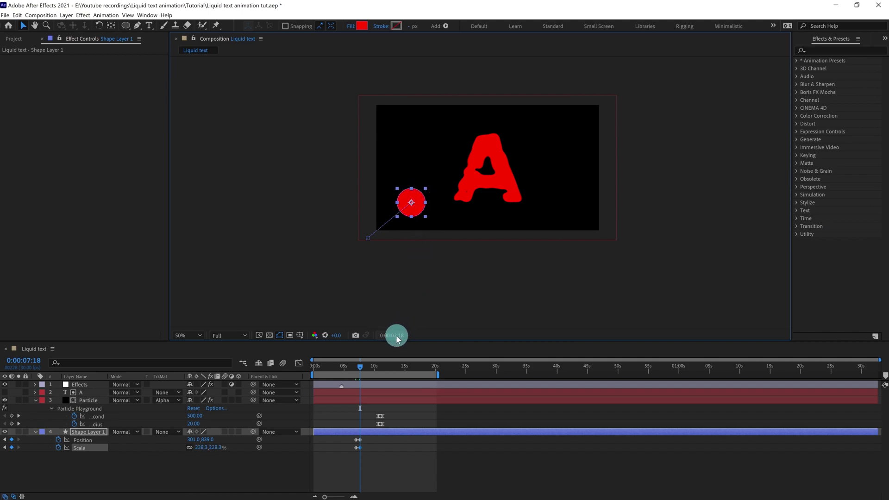
# Return to the circle's first keyframe at 0:00:06:28 and reduce its Scale to about 43%.
pyautogui.press('j')
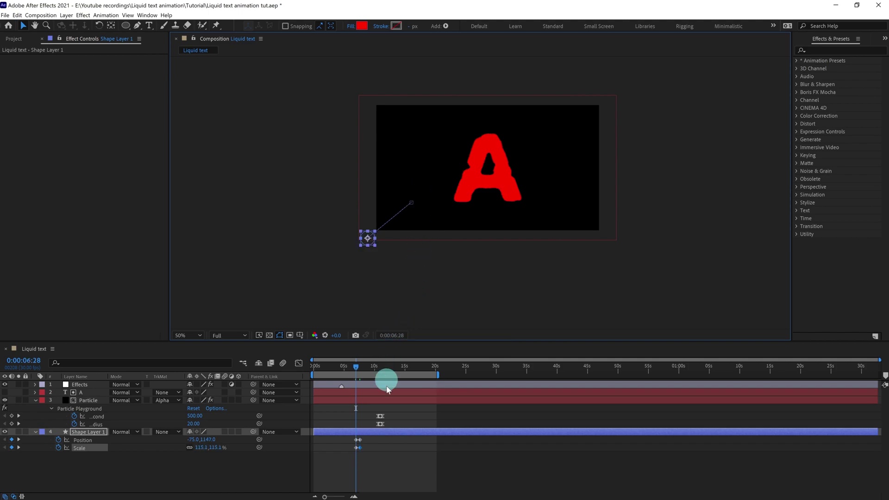
pyautogui.click(215, 447)
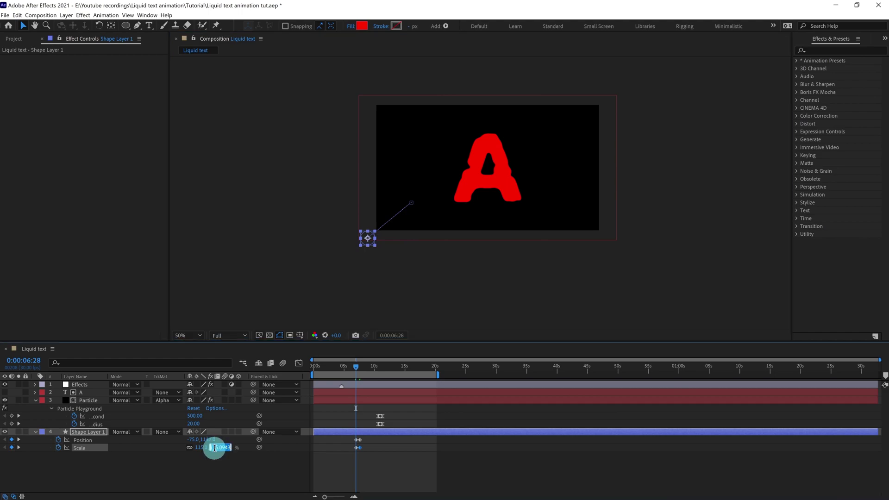
pyautogui.click(242, 470)
pyautogui.moveTo(215, 448); pyautogui.dragTo(182, 452)
# Go 20 frames past the second keyframe to 0:00:08:08, move the circle onto the letter at about 1080, 422, and scale it to about 51%.
pyautogui.press('k')
pyautogui.scroll(1, 383, 219)
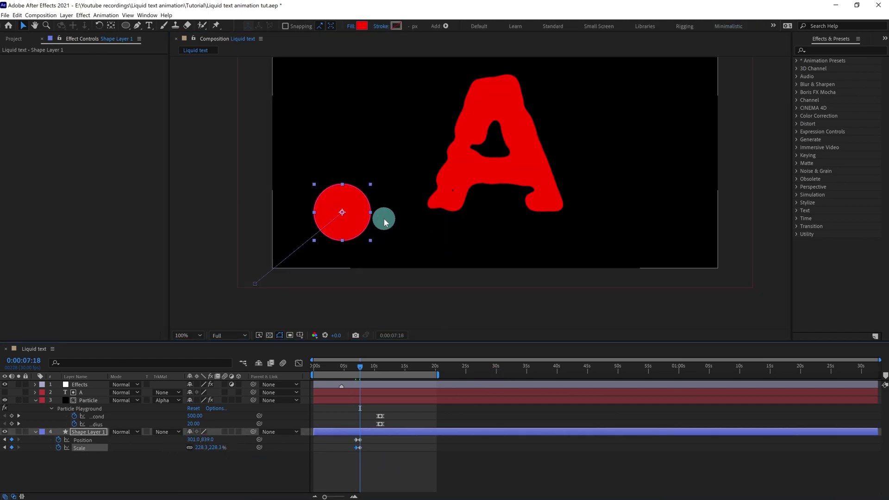
pyautogui.click(31, 361)
pyautogui.write('+20')
pyautogui.press('Return')
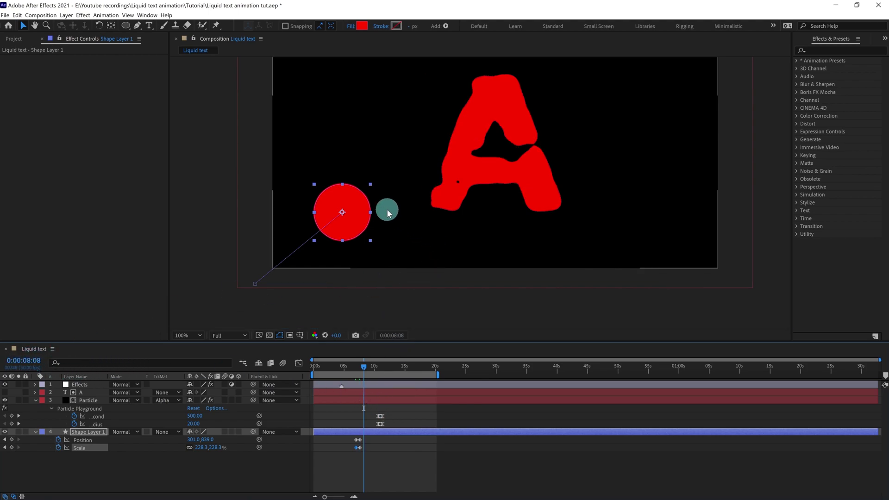
pyautogui.moveTo(371, 214); pyautogui.dragTo(524, 120)
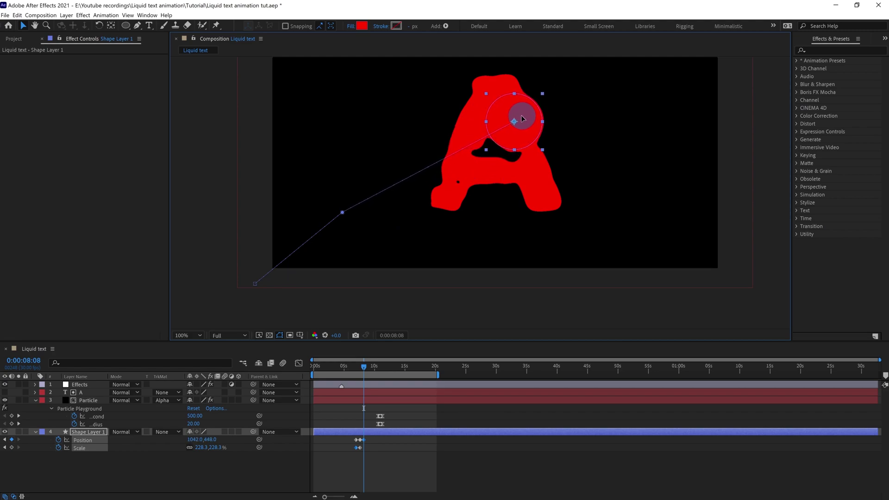
pyautogui.moveTo(538, 92); pyautogui.dragTo(520, 113)
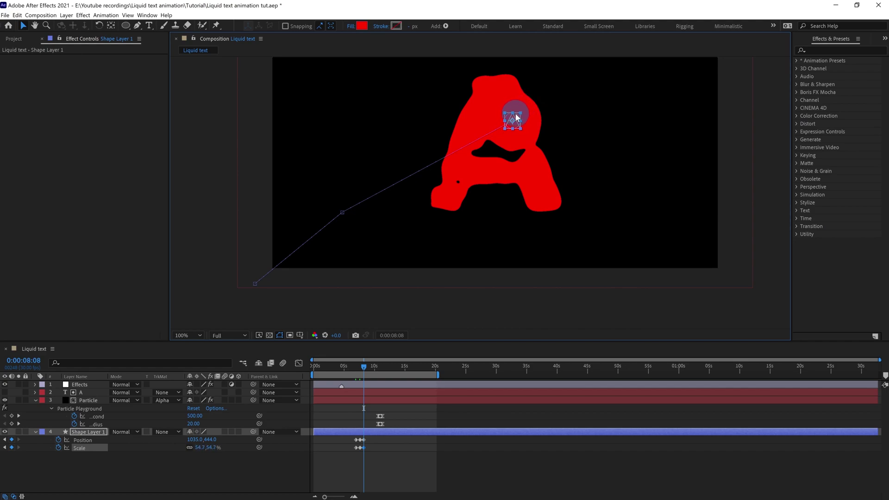
pyautogui.moveTo(516, 118); pyautogui.dragTo(525, 114)
# Curve the circle's motion path into a smooth arc by adjusting the first and middle path points and their Bezier handles.
pyautogui.moveTo(343, 213); pyautogui.dragTo(421, 157)
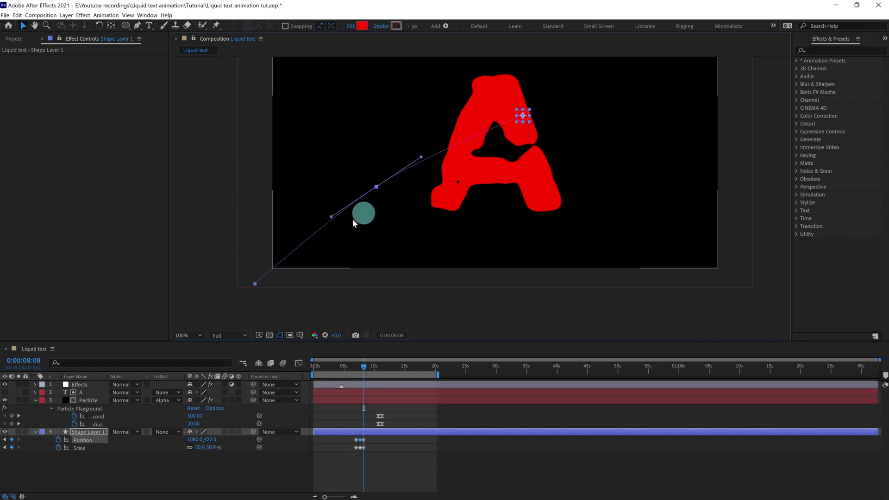
pyautogui.moveTo(255, 285); pyautogui.dragTo(293, 266)
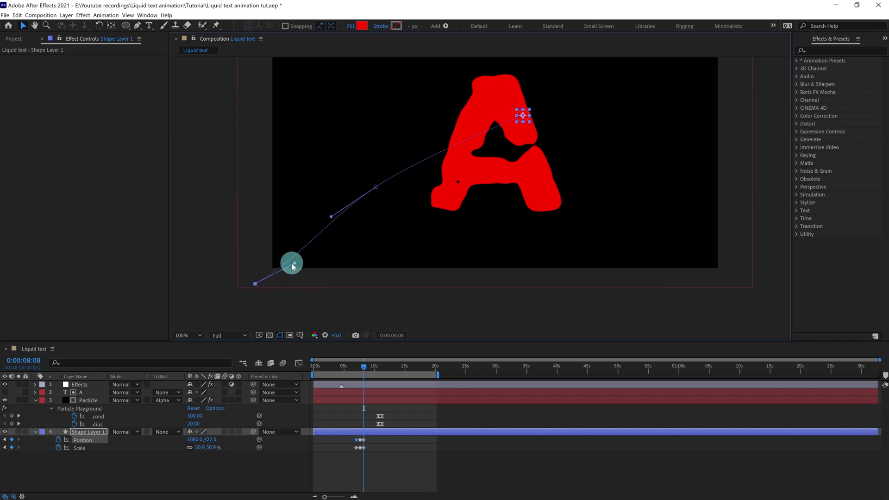
pyautogui.moveTo(377, 188); pyautogui.dragTo(382, 177)
pyautogui.moveTo(425, 147); pyautogui.dragTo(423, 149)
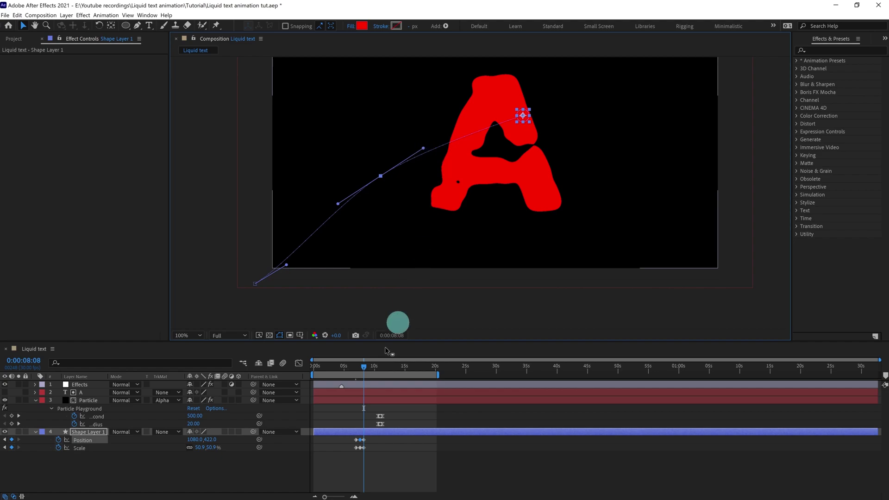
# Apply Easy Ease to all of the circle's Position and Scale keyframes, and convert the middle pair to Auto Bezier.
pyautogui.moveTo(373, 443); pyautogui.dragTo(326, 456)
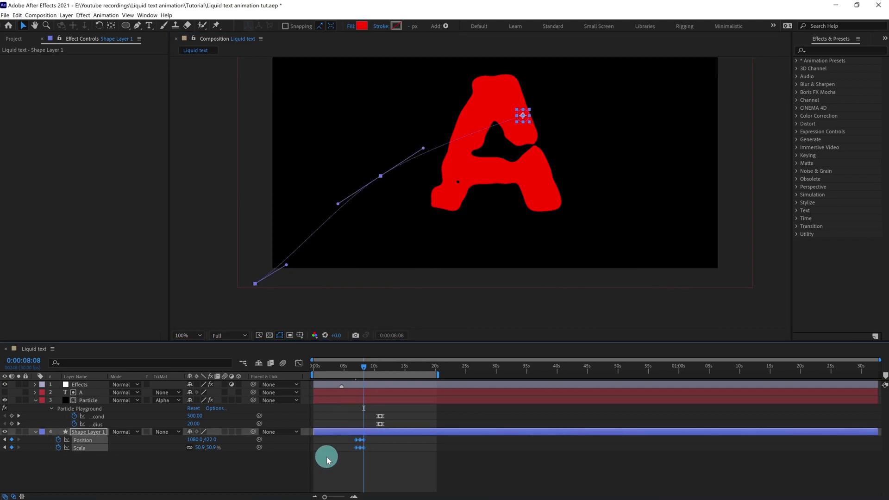
pyautogui.scroll(5, 400, 463)
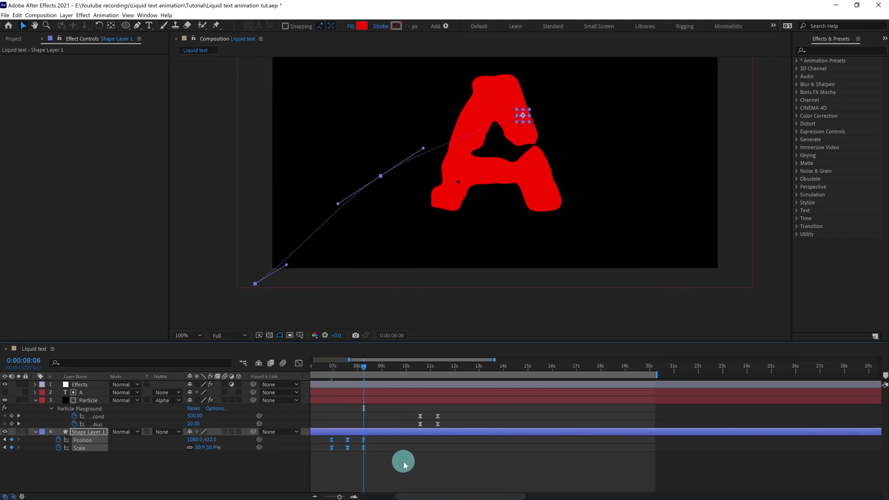
pyautogui.click(426, 449)
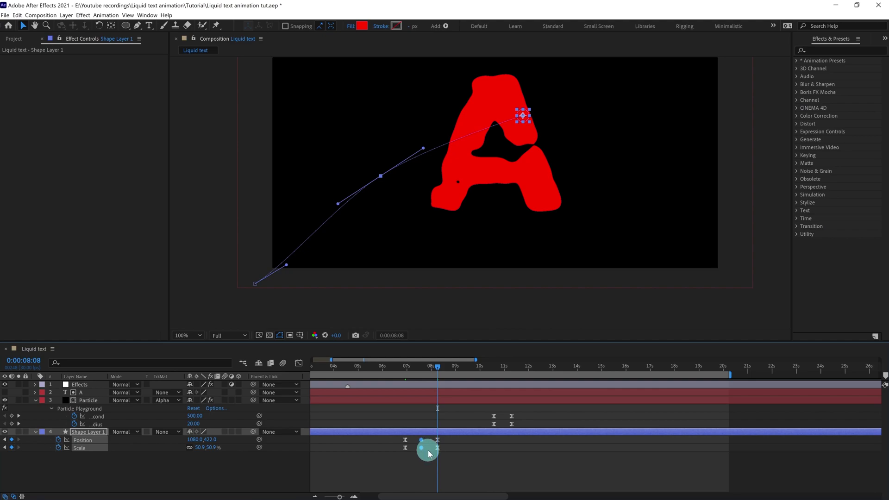
# Preview the animation from 0:00:06:12 to check how the circle moves into the letter.
pyautogui.click(391, 368)
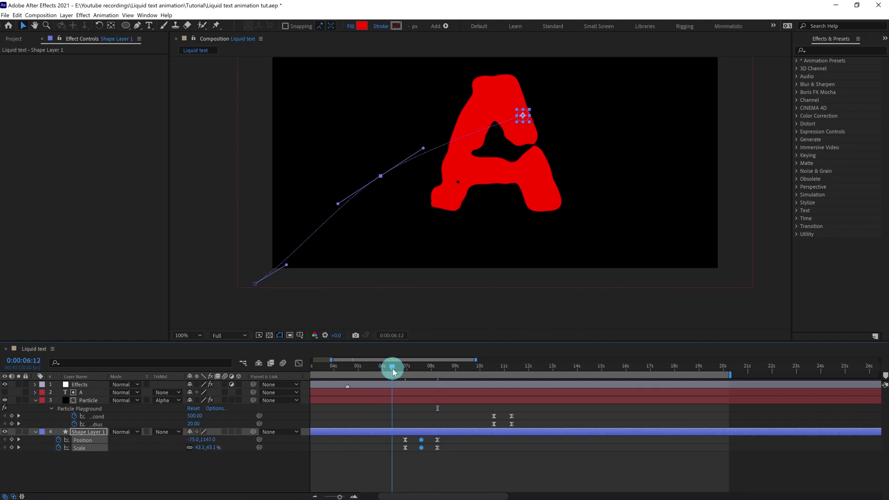
pyautogui.click(505, 443)
pyautogui.press('space')
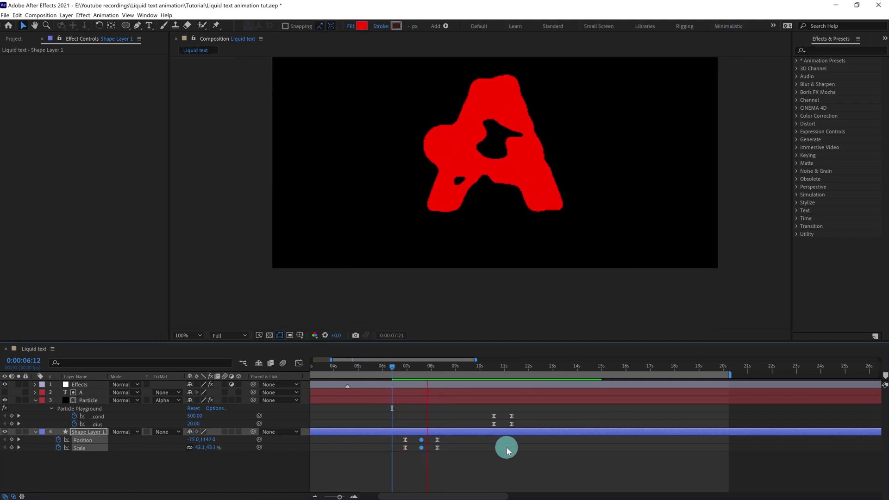
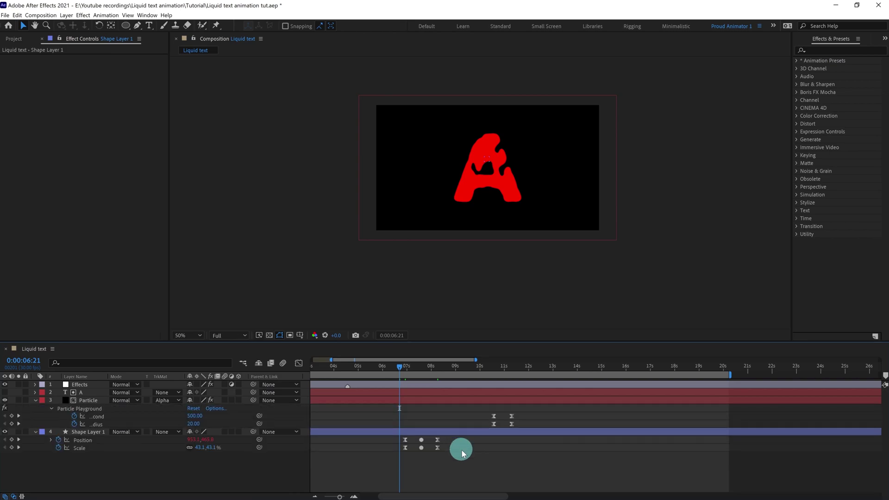
# Shift the circle layer earlier, using 0:00:04:21 as reference, so its first keyframes sit just after the five-second mark.
pyautogui.click(404, 383)
pyautogui.moveTo(399, 366); pyautogui.dragTo(352, 370)
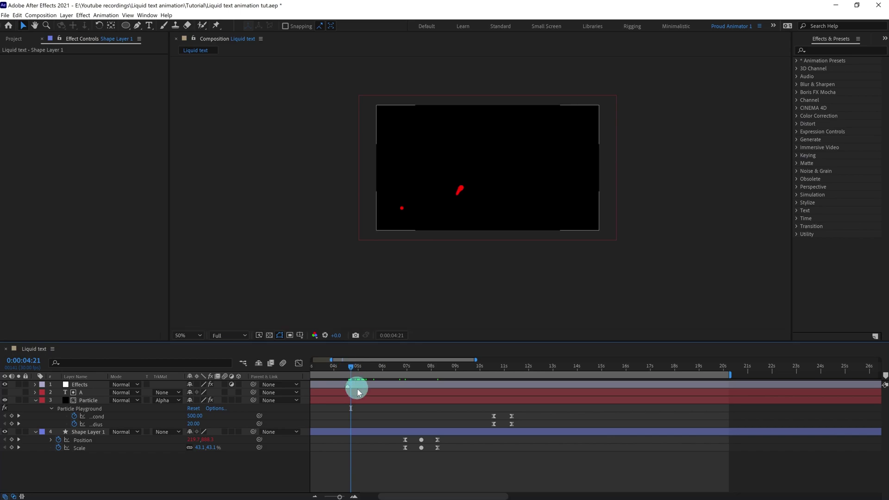
pyautogui.moveTo(403, 434); pyautogui.dragTo(361, 432)
# Lower the middle point of the circle's motion path and fine-tune it so the path follows the particle stream's direction.
pyautogui.press('.')
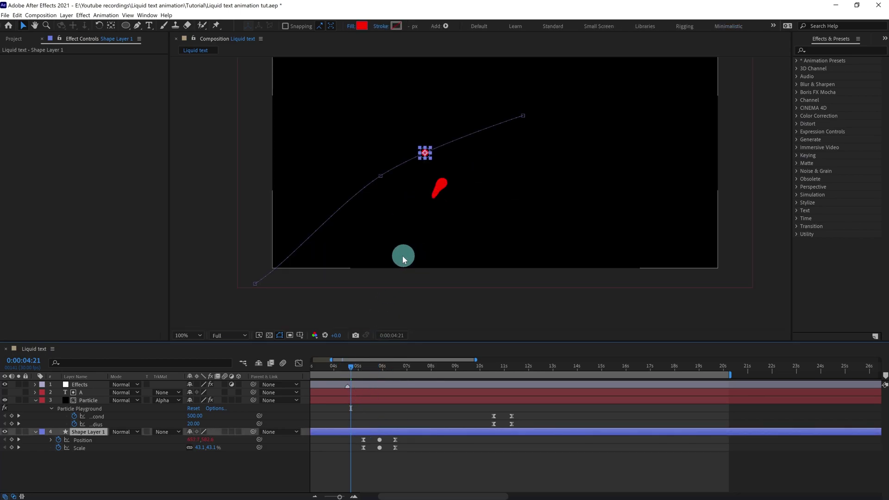
pyautogui.moveTo(381, 175); pyautogui.dragTo(382, 232)
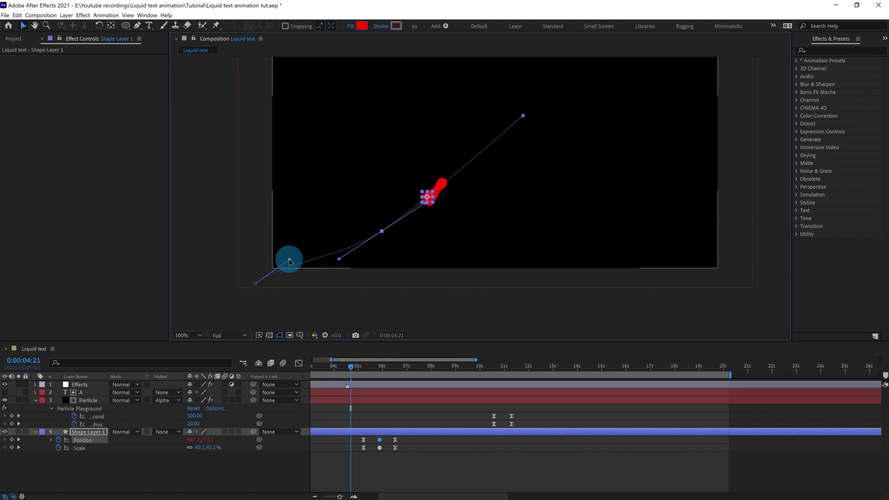
pyautogui.press(',')
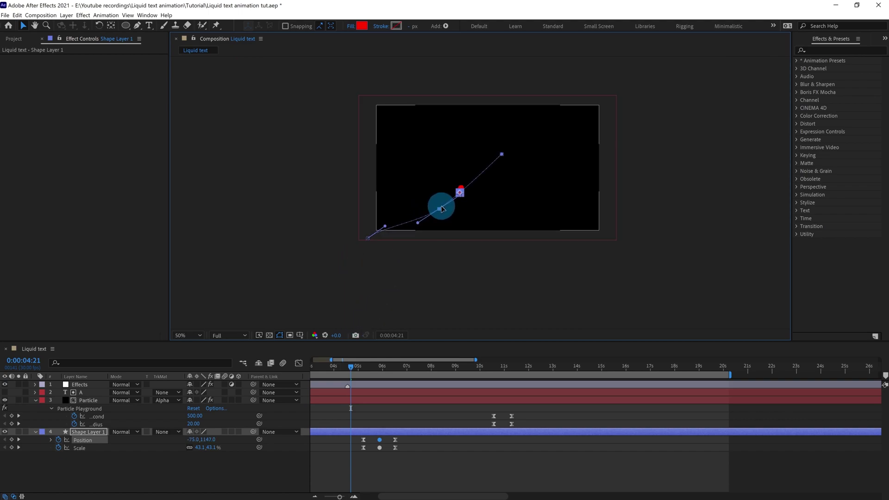
pyautogui.moveTo(442, 210); pyautogui.dragTo(451, 203)
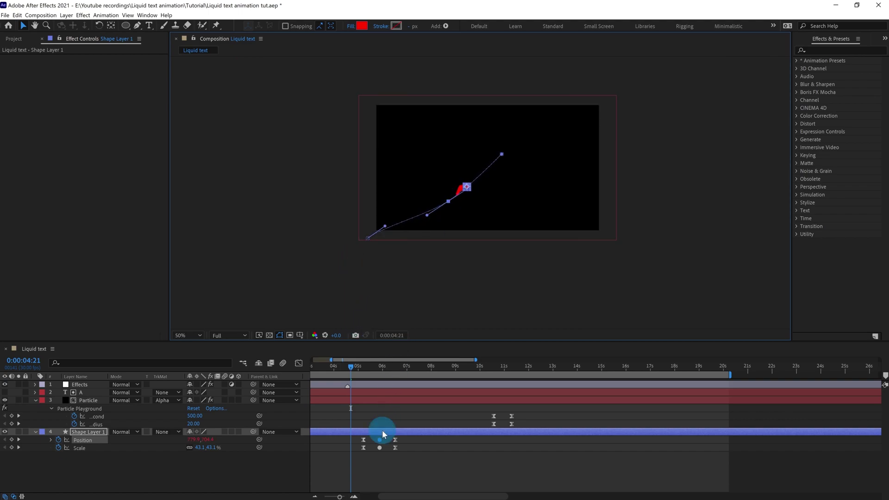
# Fine-tune the circle layer's timing so its first keyframes fall at 0:00:05:08 and the circle lines up with the stream.
pyautogui.moveTo(382, 430); pyautogui.dragTo(377, 433)
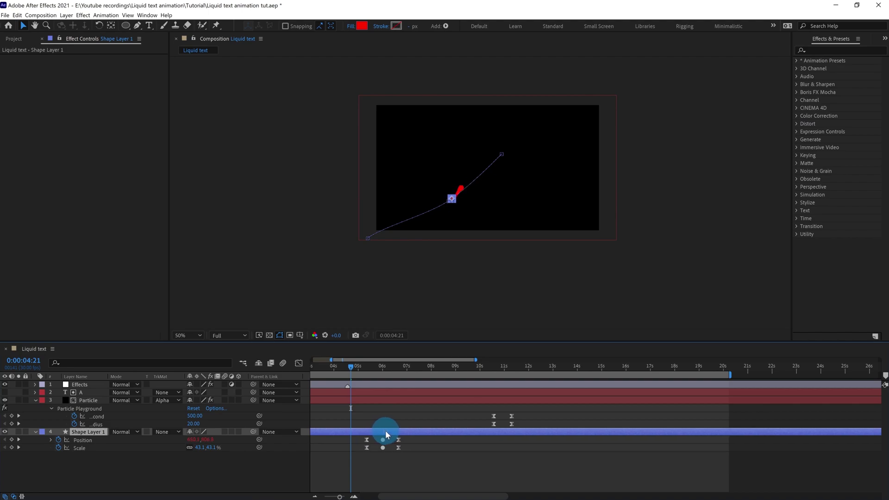
pyautogui.press('.')
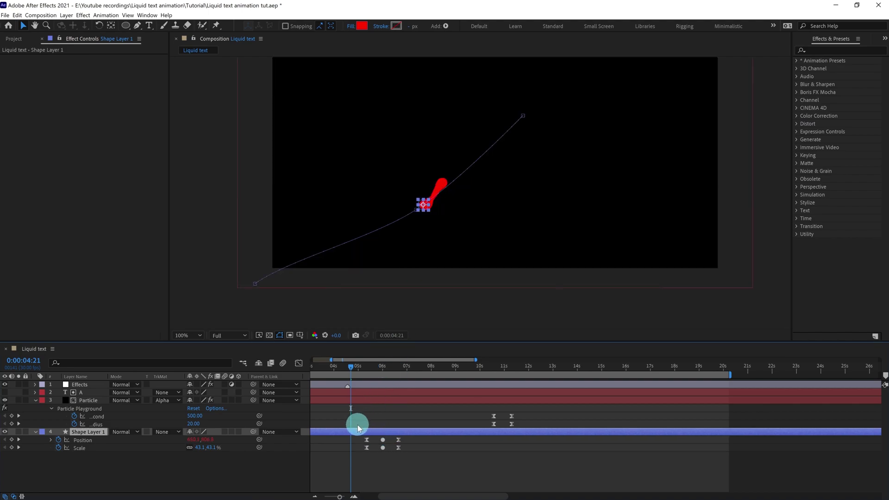
pyautogui.moveTo(363, 432); pyautogui.dragTo(360, 430)
pyautogui.press(',')
# Preview the animation from 0:00:04:21 and from 0:00:04:29 to check the retimed circle against the forming letter.
pyautogui.press('space')
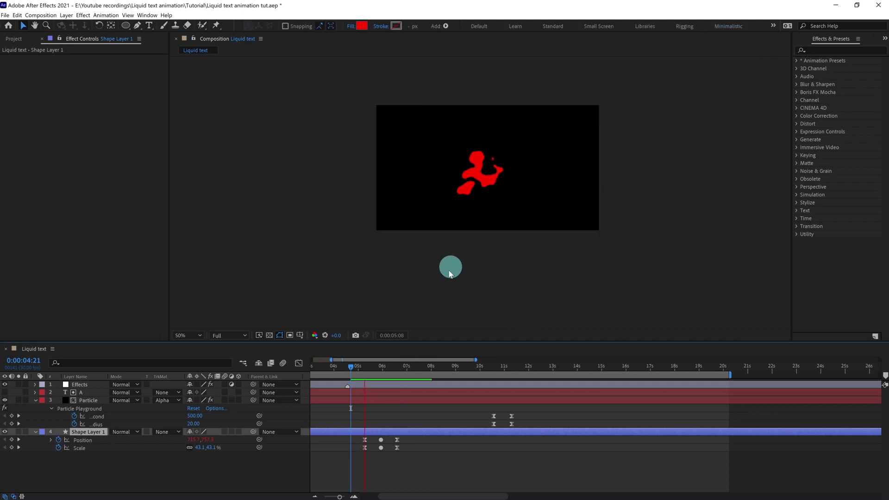
pyautogui.moveTo(345, 367); pyautogui.dragTo(358, 367)
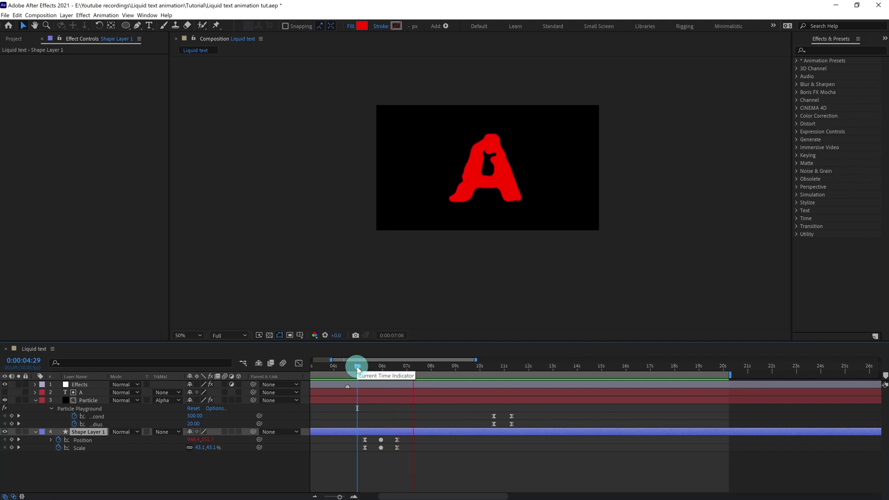
pyautogui.press('space')
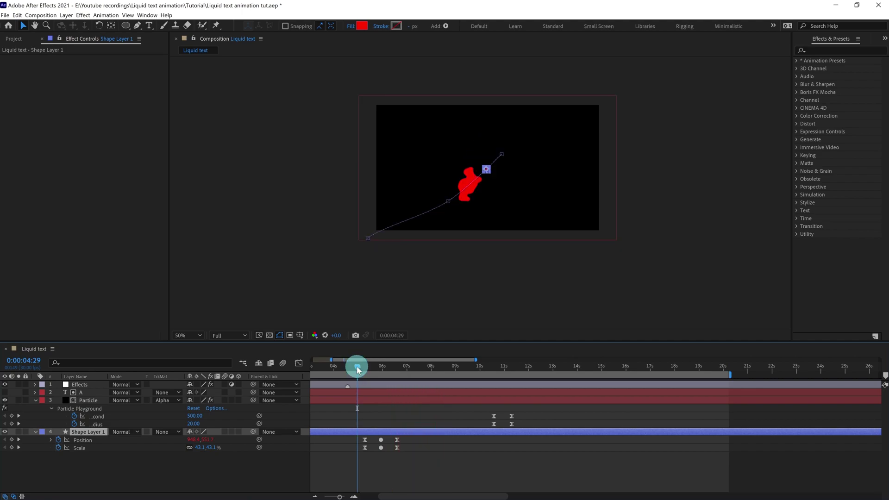
# Copy the circle's Position expression loopIn()+loopOut()-value; onto its Scale property.
pyautogui.click(51, 439)
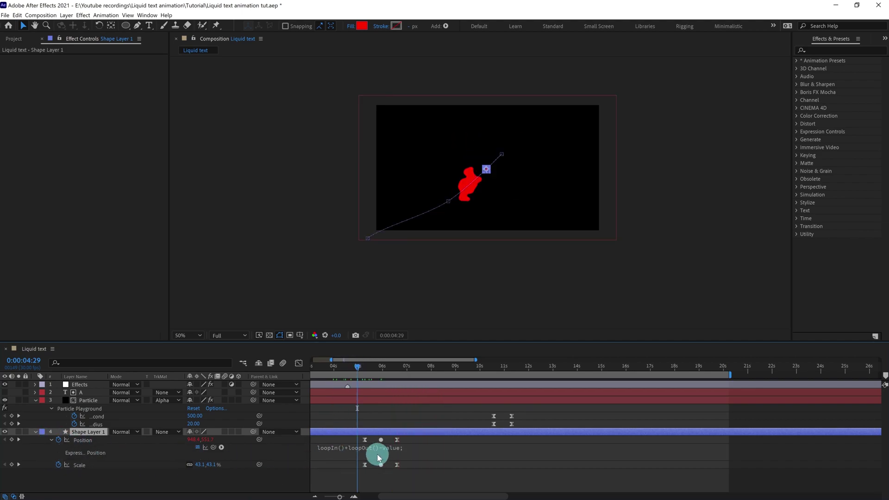
pyautogui.click(378, 451)
pyautogui.hotkey('ctrl', 'c')
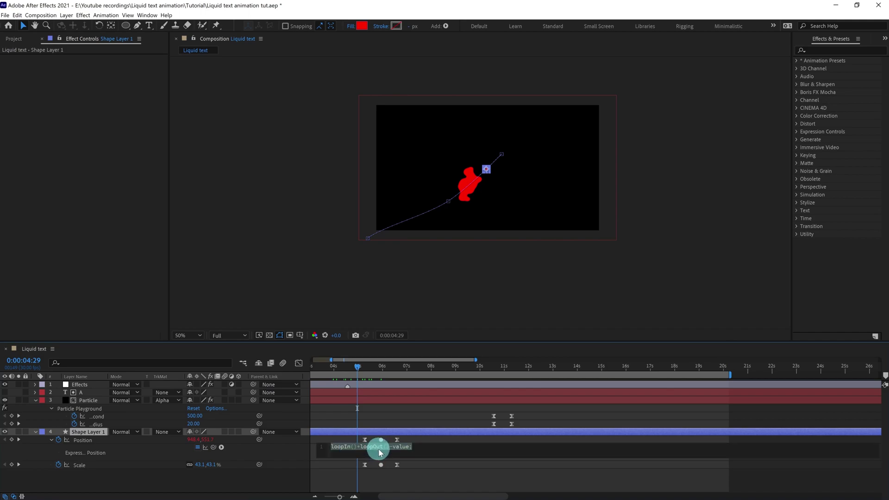
pyautogui.keyDown('alt'); pyautogui.click(58, 465); pyautogui.keyUp('alt')
pyautogui.click(198, 461)
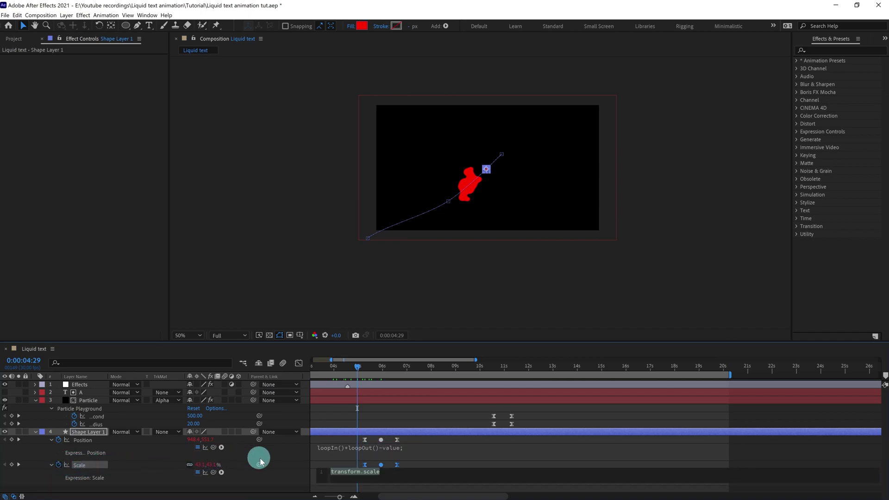
pyautogui.hotkey('ctrl', 'v')
pyautogui.click(333, 440)
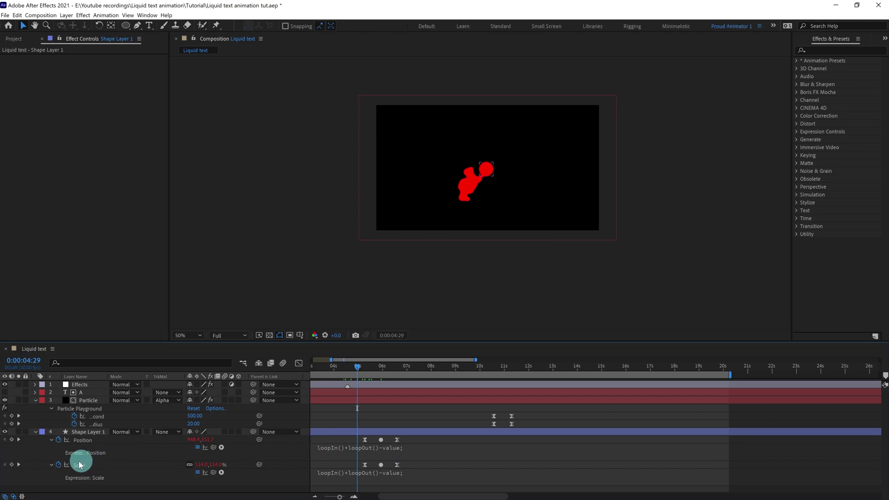
pyautogui.click(52, 465)
# Preview the animation from 0:00:03:28 to check the looping Scale together with the circle's movement.
pyautogui.moveTo(357, 366); pyautogui.dragTo(332, 364)
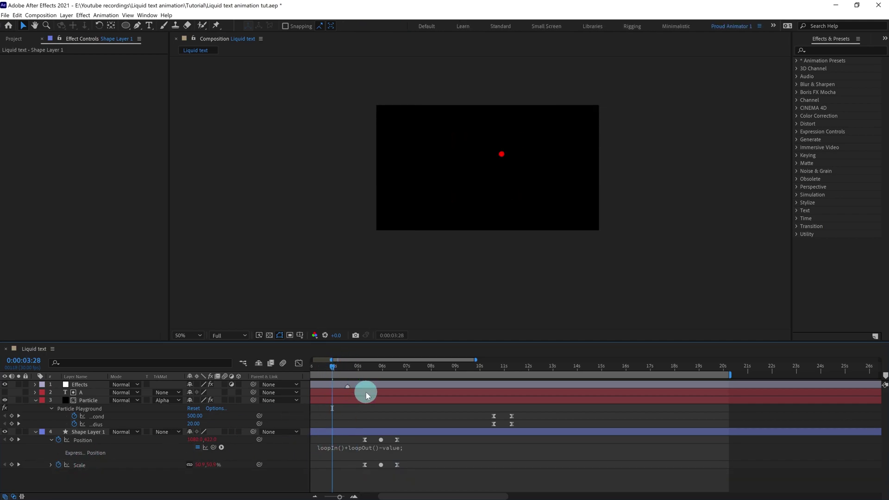
pyautogui.press('space')
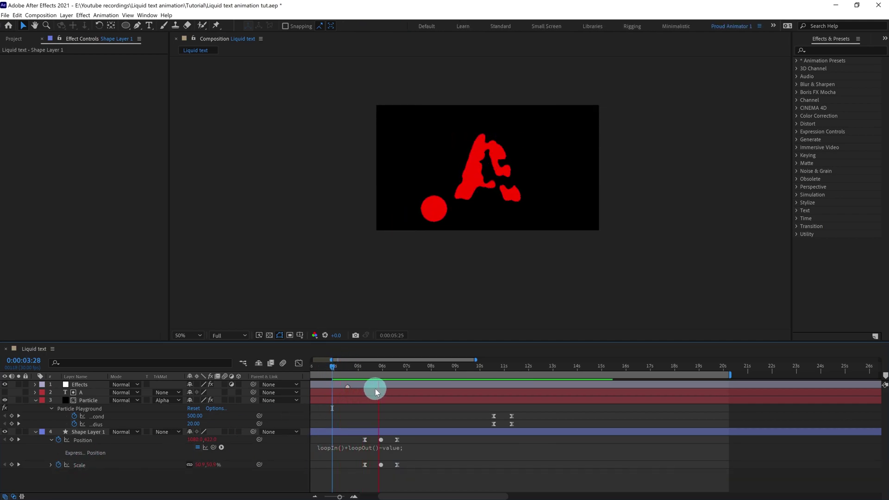
pyautogui.press('space')
# Reduce the circle's Scale to about 139% on its middle keyframe at 0:00:05:28.
pyautogui.click(358, 368)
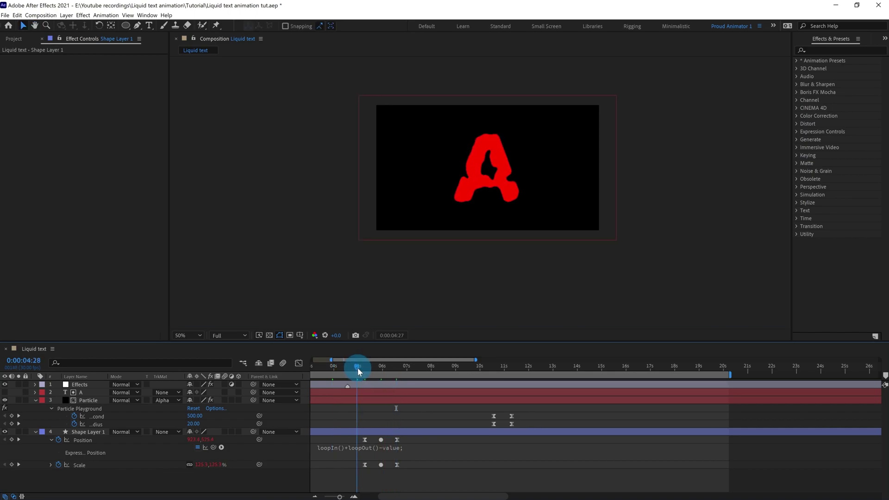
pyautogui.moveTo(358, 369); pyautogui.dragTo(382, 385)
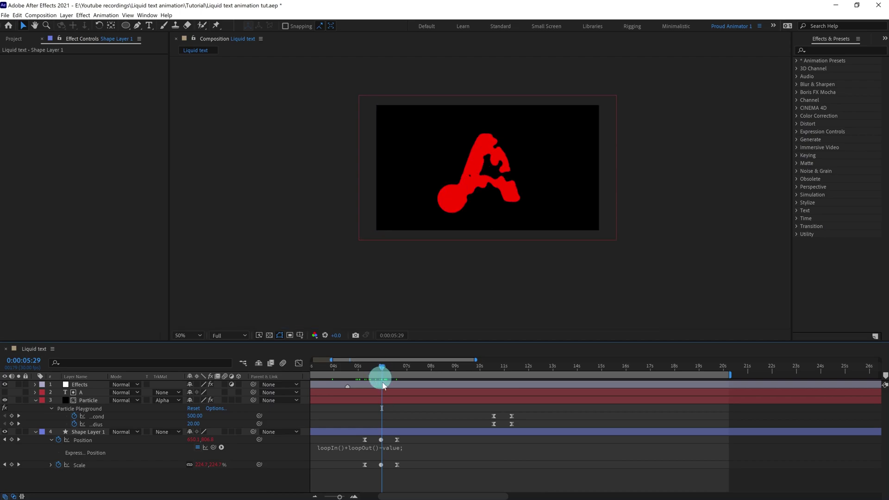
pyautogui.click(404, 460)
pyautogui.press('pageup')
pyautogui.click(177, 482)
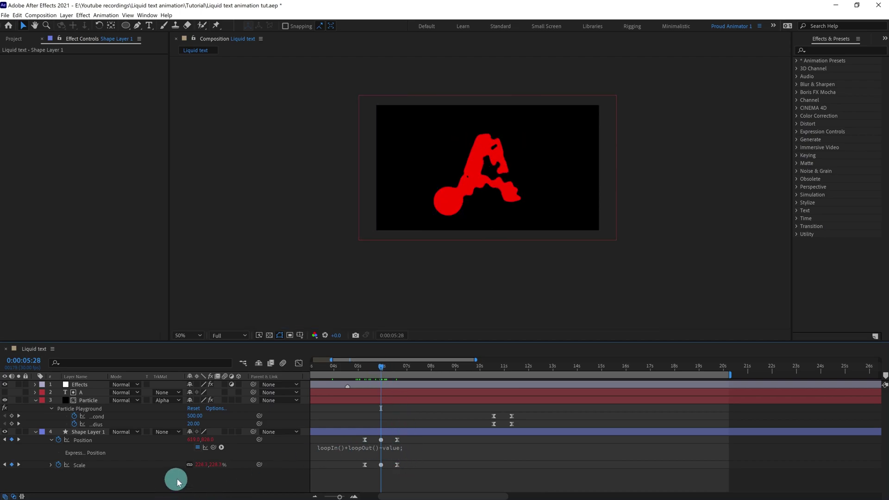
pyautogui.moveTo(193, 465); pyautogui.dragTo(160, 464)
# Preview the animation from 0:00:04:23 and from 0:00:04:16 to check the smaller circle size.
pyautogui.click(352, 369)
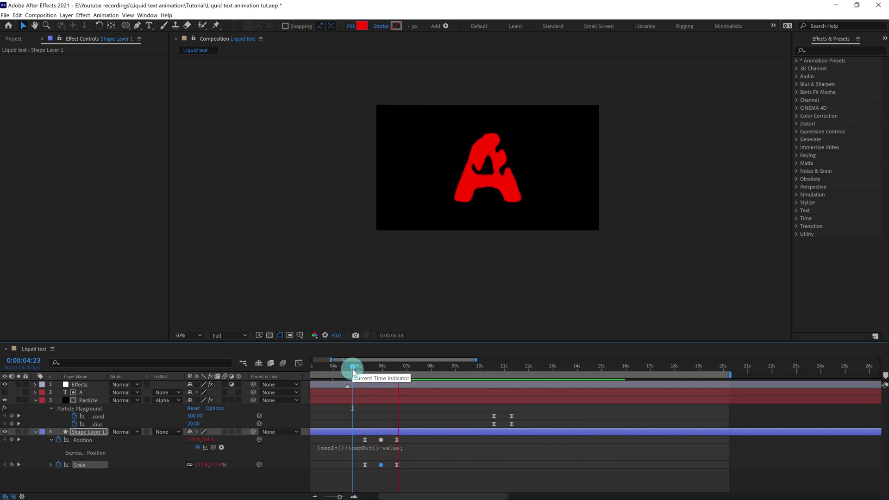
pyautogui.moveTo(368, 374); pyautogui.dragTo(347, 368)
pyautogui.press('space')
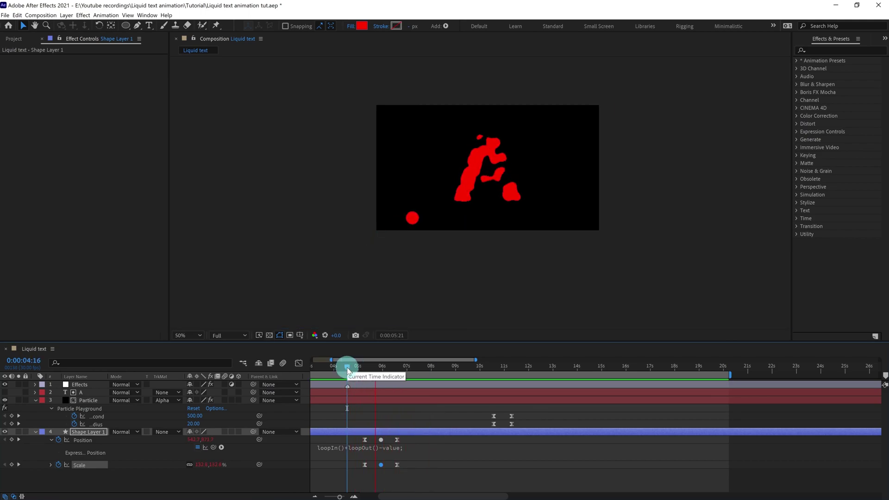
pyautogui.press('space')
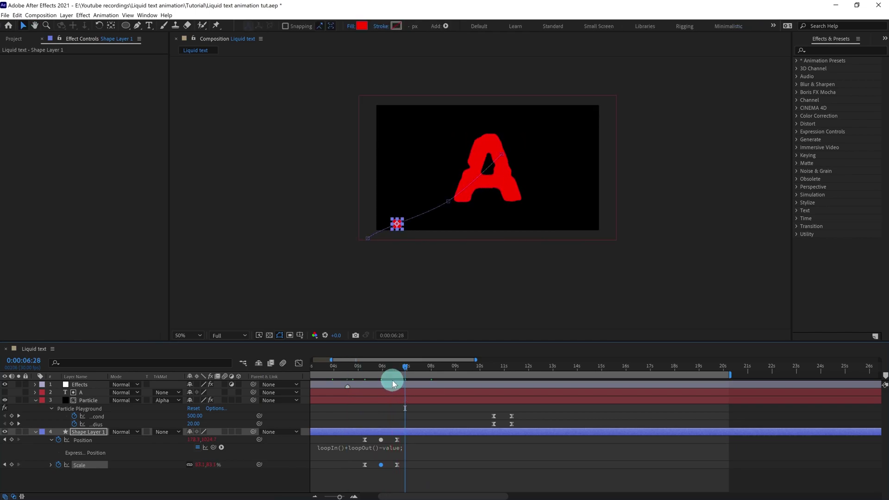
# Set the circle's Scale to 20% on its last keyframe at 0:00:06:18.
pyautogui.hotkey('shift', 'pageup')
pyautogui.click(315, 477)
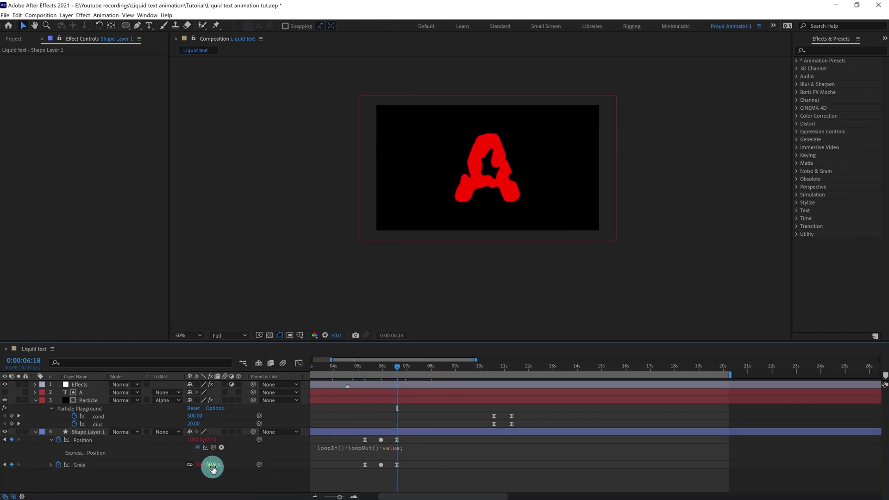
pyautogui.click(213, 465)
pyautogui.write('20')
pyautogui.press('Return')
# Preview the animation from 0:00:04:28 to check how the circle shrinks into the letter.
pyautogui.click(357, 366)
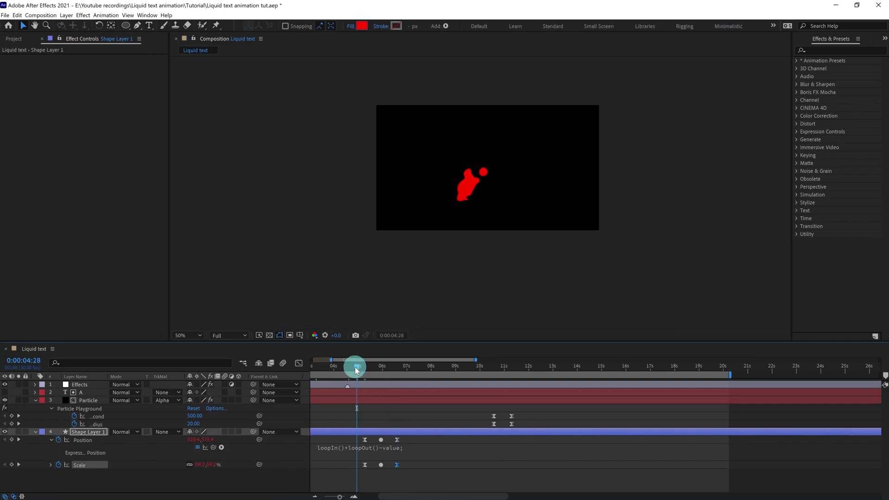
pyautogui.press('space')
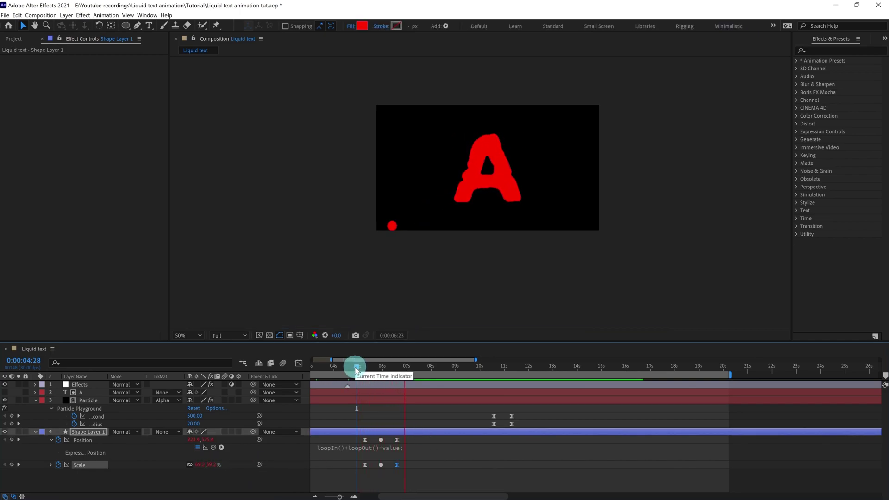
pyautogui.press('space')
# Go to the circle's first keyframe at 0:00:05:08 and rename Shape Layer 1 to Circle 1.
pyautogui.press('j')
pyautogui.press('j')
pyautogui.press('j')
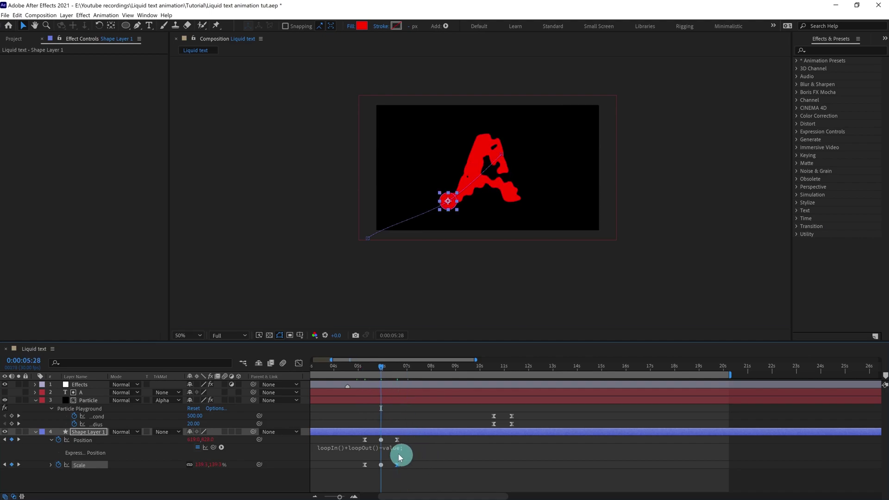
pyautogui.click(385, 437)
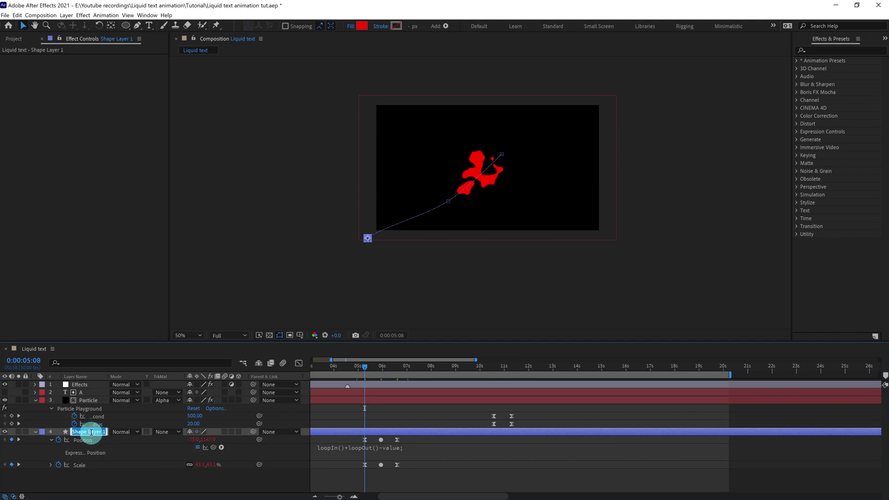
pyautogui.write('Circle 1')
pyautogui.press('Return')
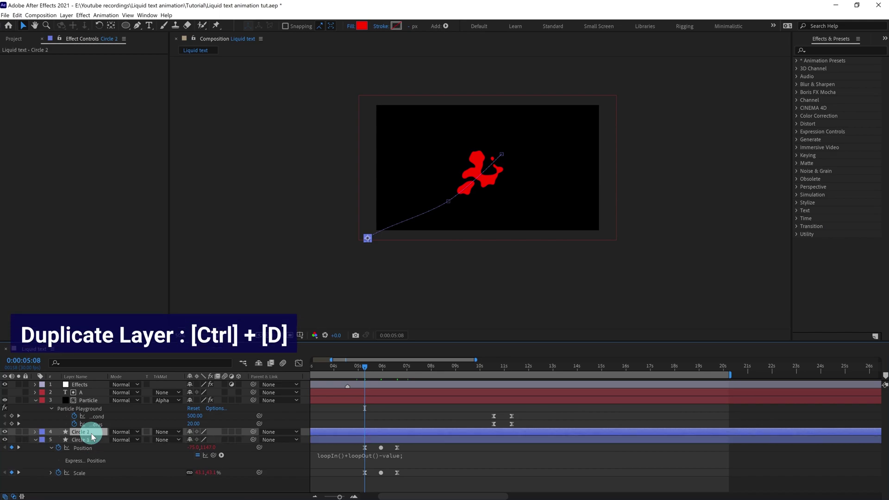
# Duplicate the circle layer three times as Circle 2 to Circle 4, offset each copy a few frames later, and show its keyframes.
pyautogui.hotkey('ctrl', 'd')
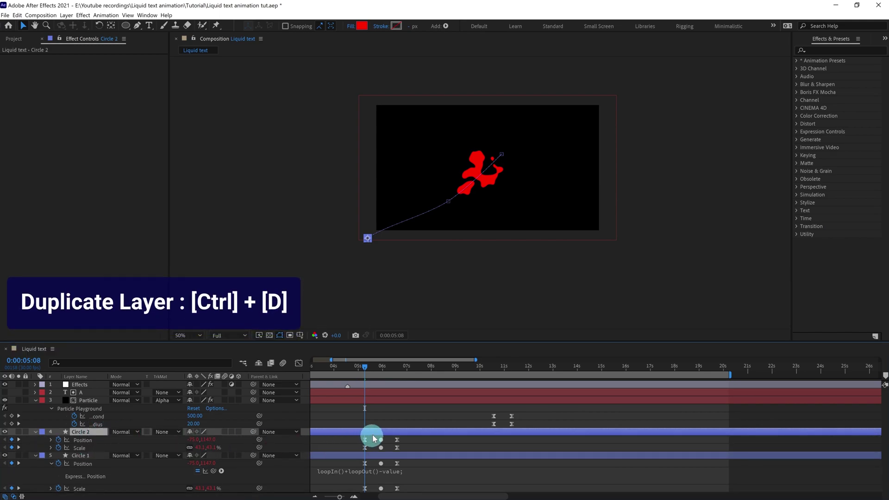
pyautogui.moveTo(380, 433); pyautogui.dragTo(379, 433)
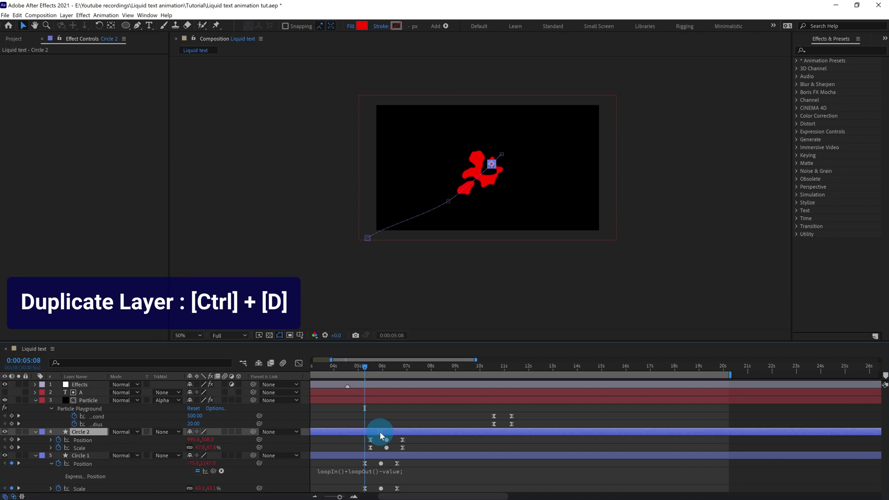
pyautogui.hotkey('ctrl', 'd')
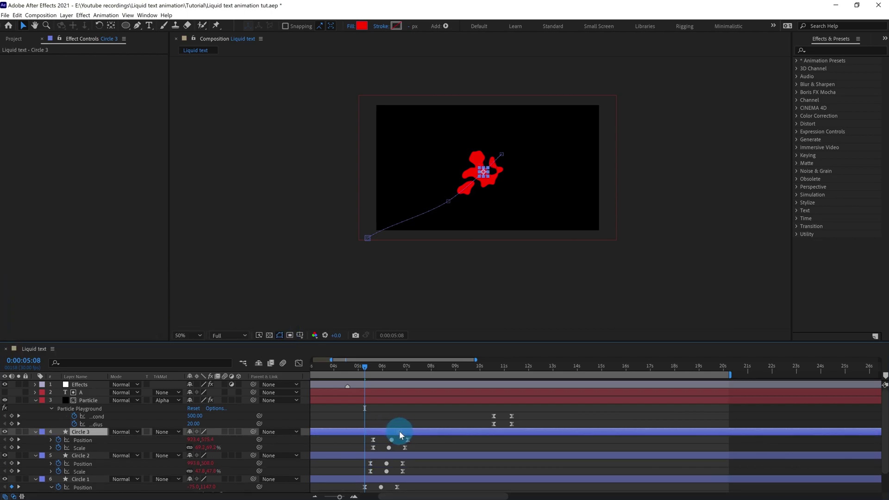
pyautogui.hotkey('ctrl', 'd')
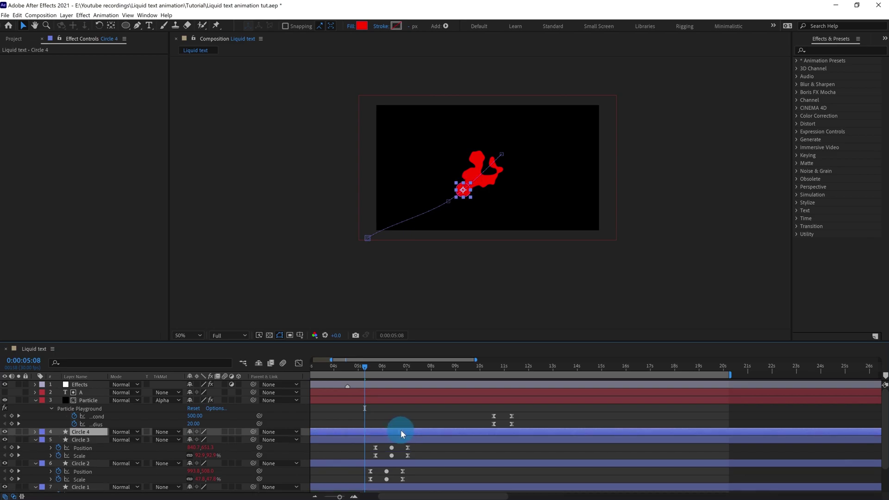
pyautogui.moveTo(401, 430); pyautogui.dragTo(402, 430)
pyautogui.press('u')
pyautogui.scroll(-3, 402, 430)
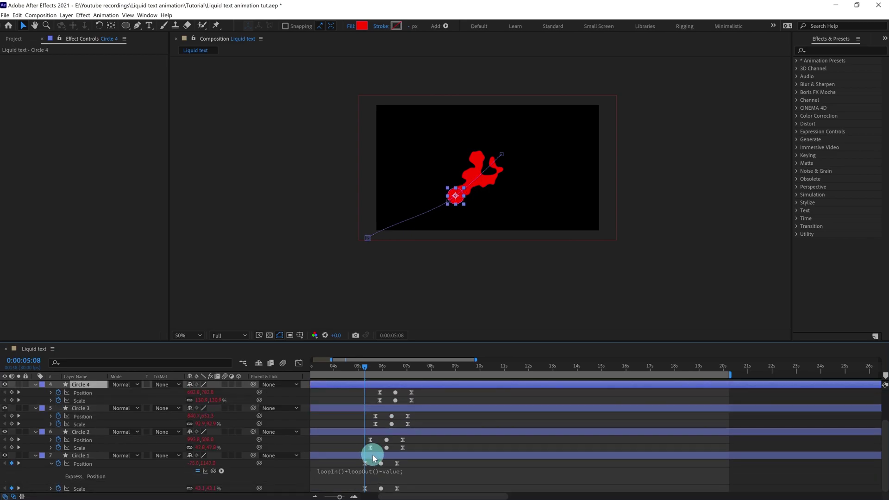
# Trim the starts of the Circle 1 and Circle 2 layers to their first keyframes, at 0:00:05:08 and 0:00:05:15.
pyautogui.click(373, 455)
pyautogui.hotkey('alt', '[')
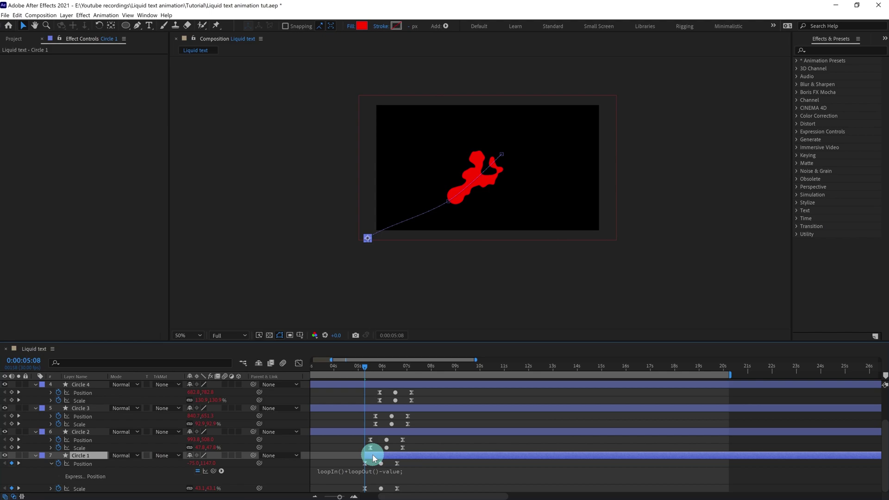
pyautogui.press('space')
pyautogui.click(378, 433)
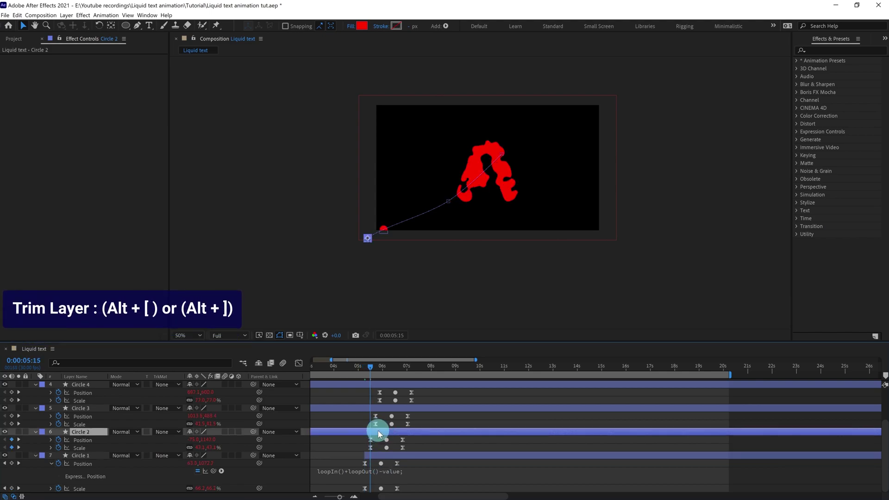
pyautogui.hotkey('alt', '[')
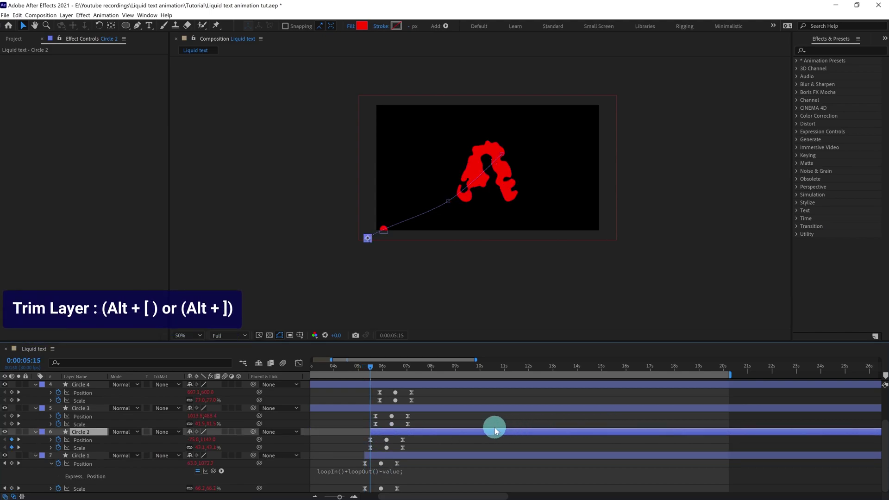
# Trim the starts of the Circle 3 and Circle 4 layers to their respective first keyframes, with Circle 4 beginning at 0:00:05:26.
pyautogui.scroll(1, 495, 427)
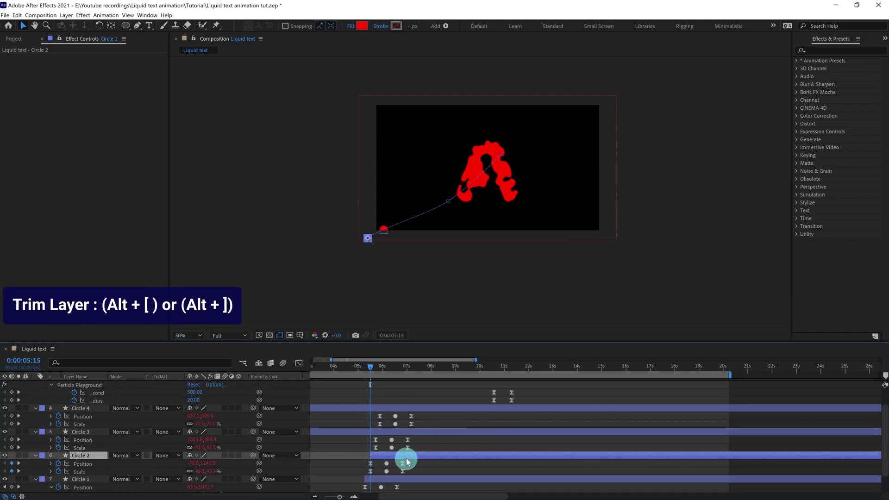
pyautogui.press('k')
pyautogui.click(387, 433)
pyautogui.hotkey('alt', '[')
pyautogui.press('k')
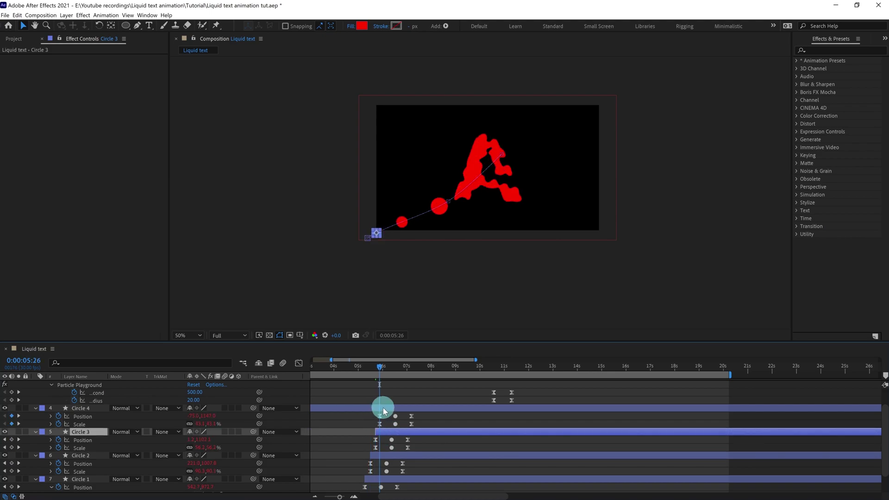
pyautogui.click(381, 407)
pyautogui.hotkey('alt', '[')
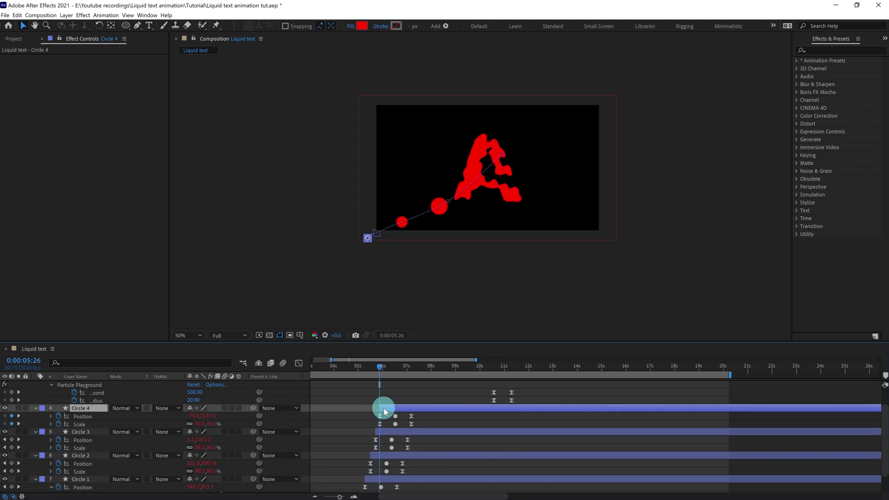
# Reshape Circle 4's motion path by raising its middle point into an upward arc and moving its end point slightly lower on the letter.
pyautogui.click(449, 202)
pyautogui.moveTo(448, 201); pyautogui.dragTo(496, 160)
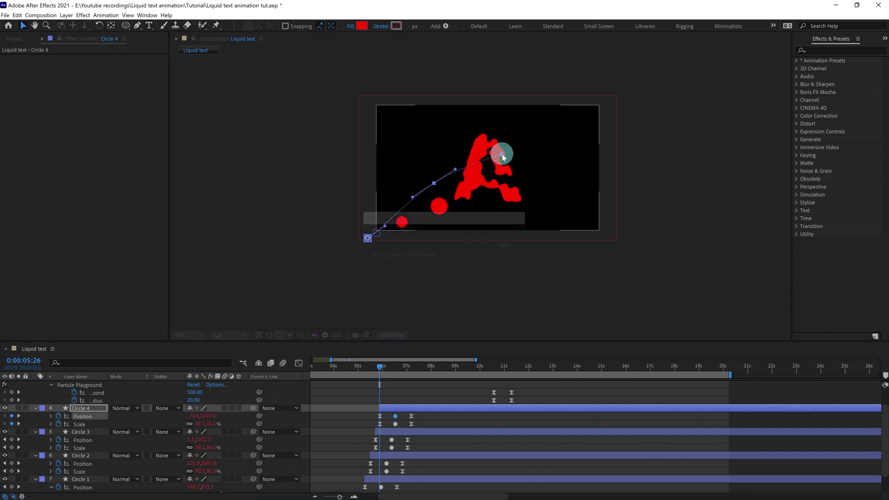
pyautogui.click(502, 155)
pyautogui.moveTo(448, 175); pyautogui.dragTo(430, 177)
pyautogui.moveTo(505, 162)
pyautogui.mouseDown()
pyautogui.moveTo(501, 155)
pyautogui.moveTo(509, 165)
pyautogui.mouseUp()
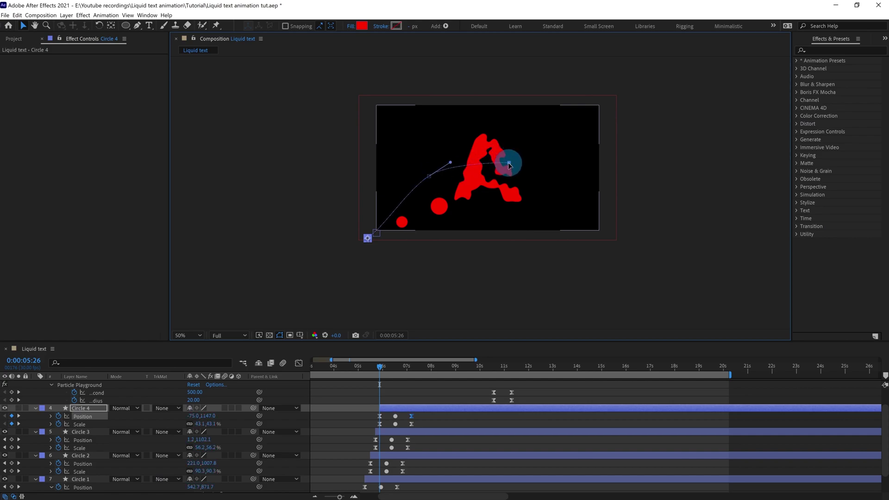
# Reshape Circle 3's motion path by raising its middle point, moving its start point lower outside the frame and lowering its end point slightly.
pyautogui.click(394, 431)
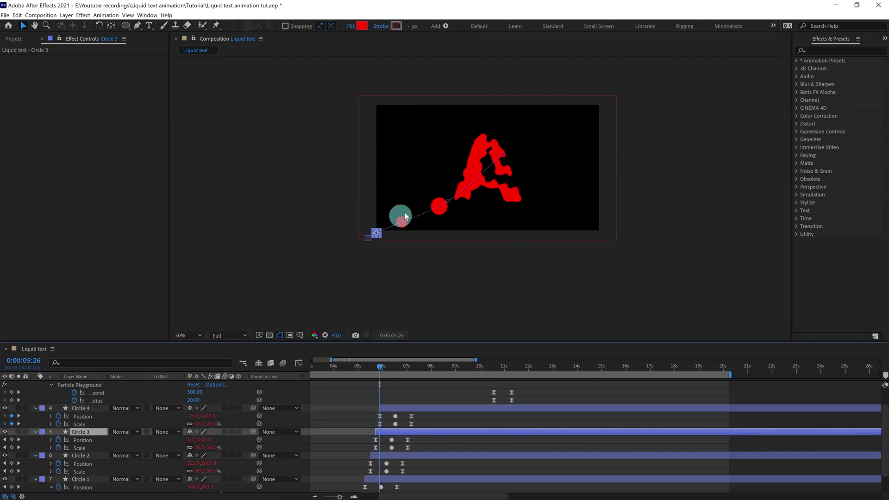
pyautogui.moveTo(405, 216); pyautogui.dragTo(437, 197)
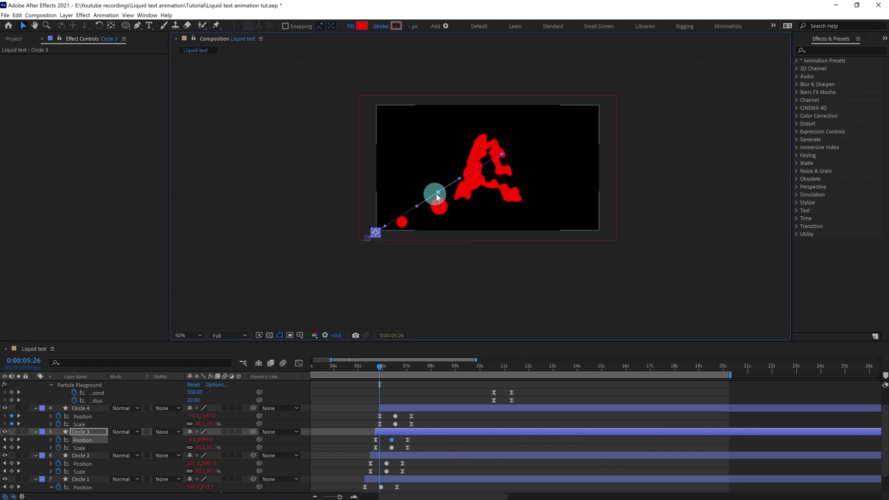
pyautogui.click(376, 234)
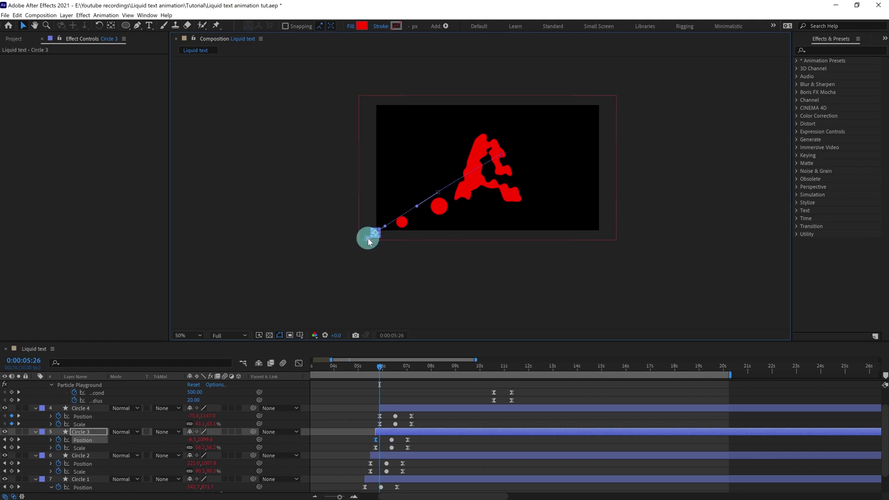
pyautogui.scroll(1, 368, 239)
pyautogui.moveTo(255, 284); pyautogui.dragTo(274, 312)
pyautogui.click(523, 116)
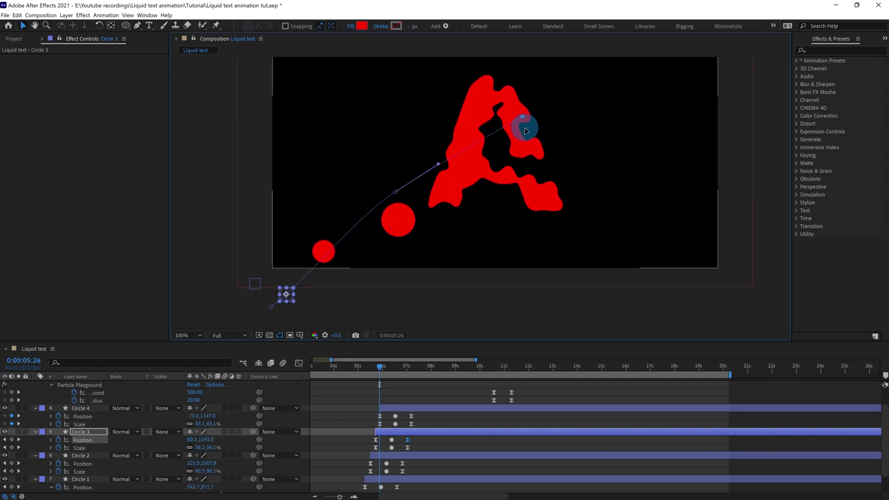
pyautogui.moveTo(525, 128); pyautogui.dragTo(526, 129)
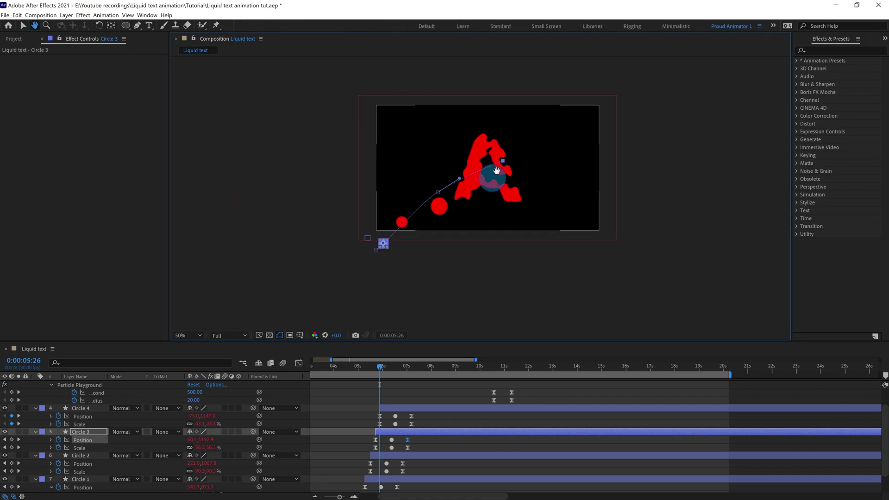
# Shift the four circle layers earlier together so Circle 1 starts at about 0:00:03:27, and go to 0:00:03:24.
pyautogui.press(',')
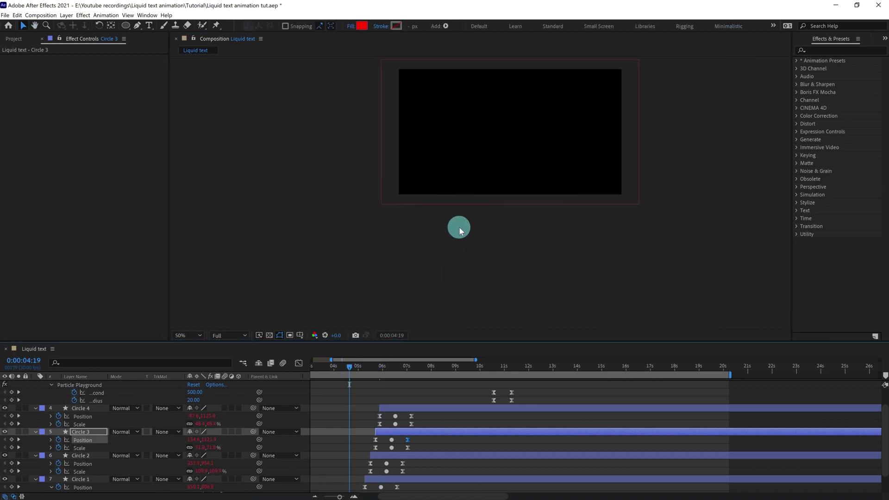
pyautogui.press(',')
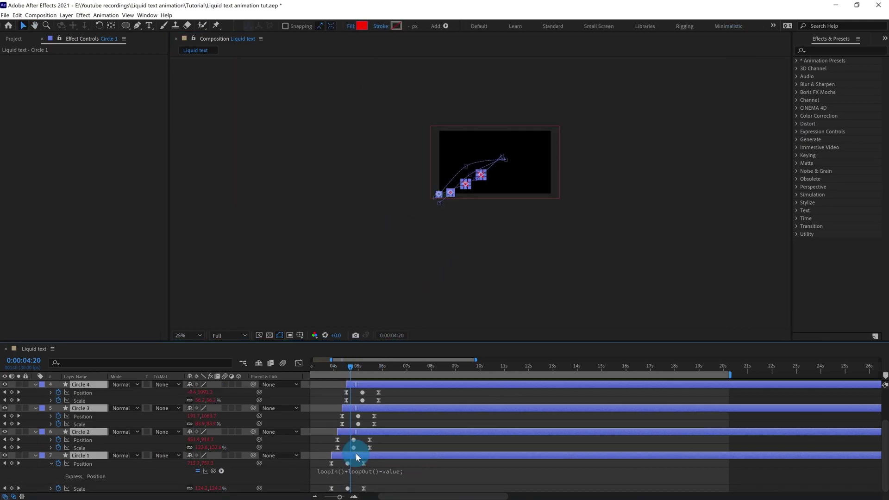
pyautogui.click(337, 368)
pyautogui.moveTo(337, 369); pyautogui.dragTo(328, 366)
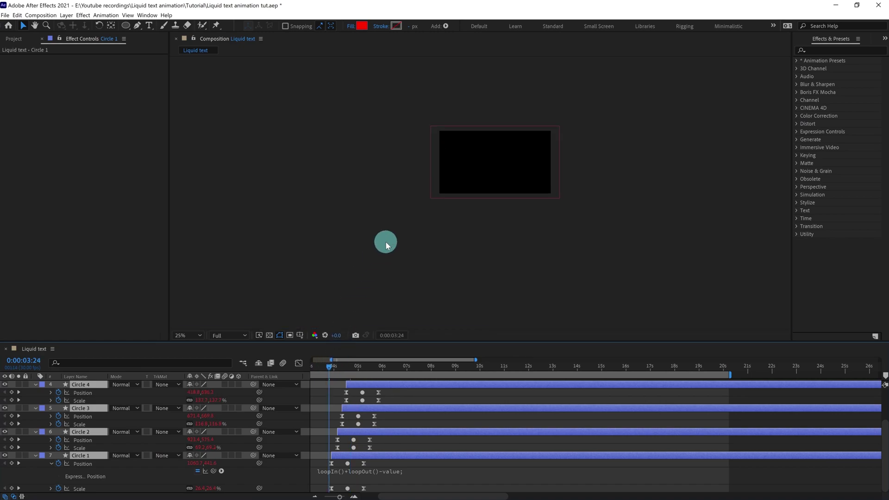
# Preview the animation repeatedly from just before the circles enter to check how the drops fly in and merge with the letter.
pyautogui.press('.')
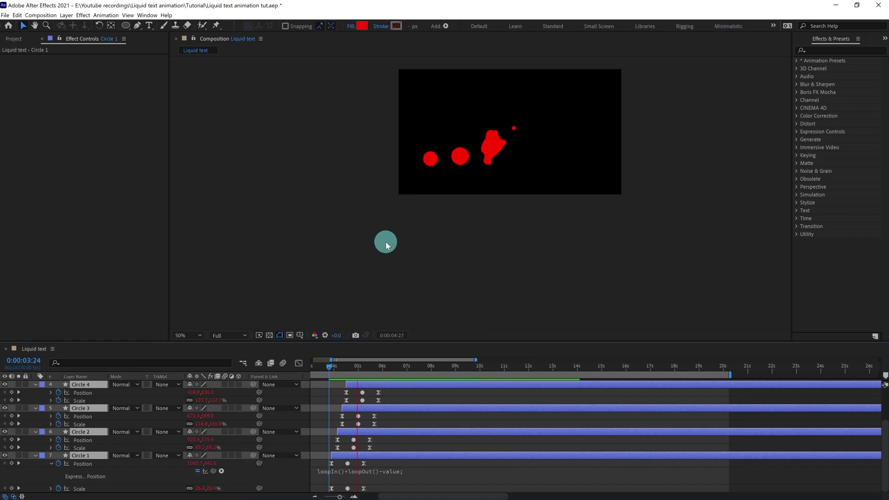
pyautogui.press('space')
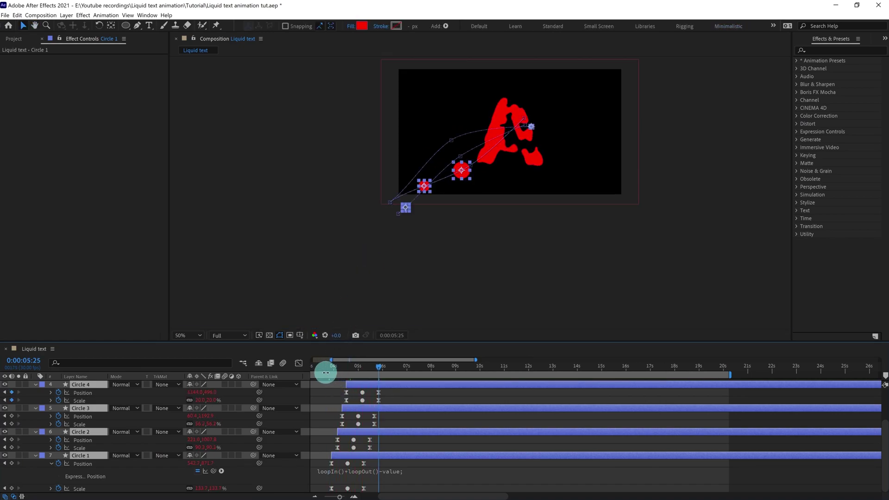
pyautogui.click(325, 368)
pyautogui.press('space')
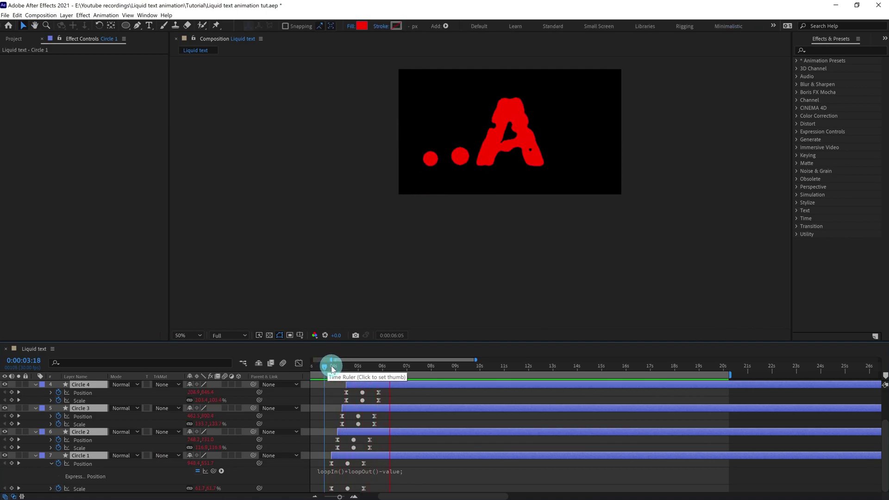
pyautogui.click(340, 416)
pyautogui.click(326, 367)
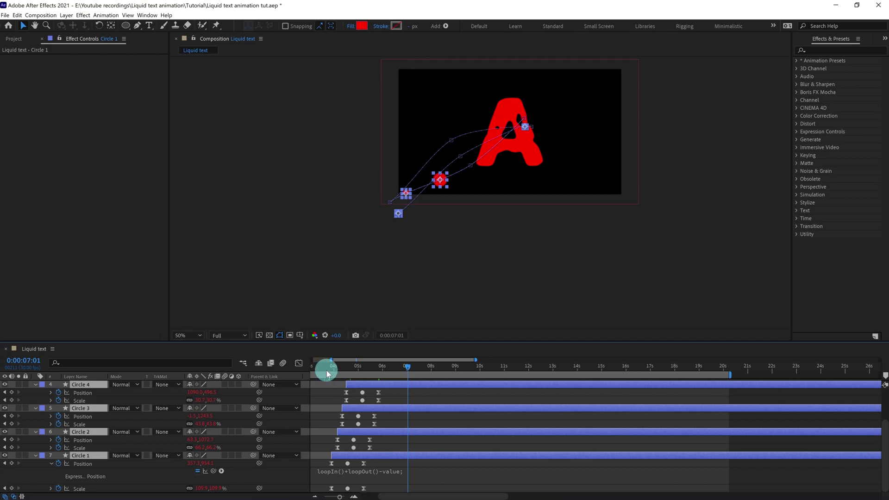
pyautogui.click(416, 251)
pyautogui.press('space')
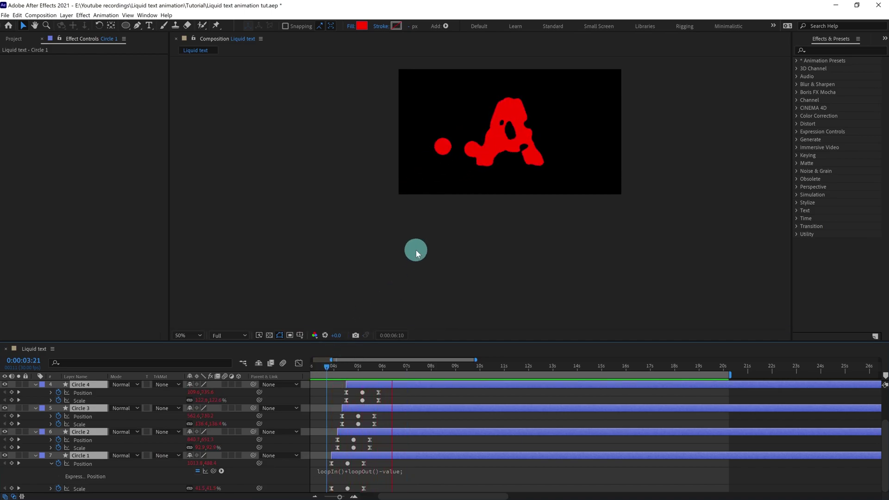
# At 0:00:05:14, lower the middle point of Circle 4's motion path to flatten its arc closer to the other paths.
pyautogui.click(380, 385)
pyautogui.click(370, 367)
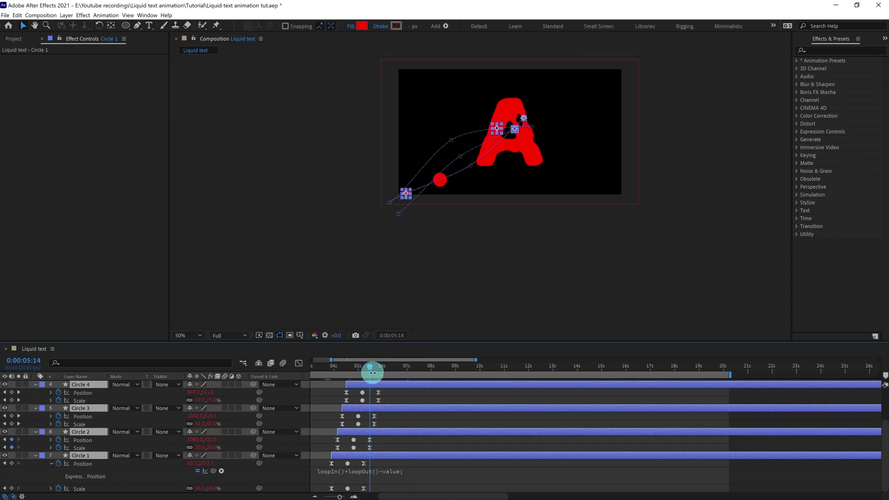
pyautogui.scroll(1, 375, 384)
pyautogui.click(390, 408)
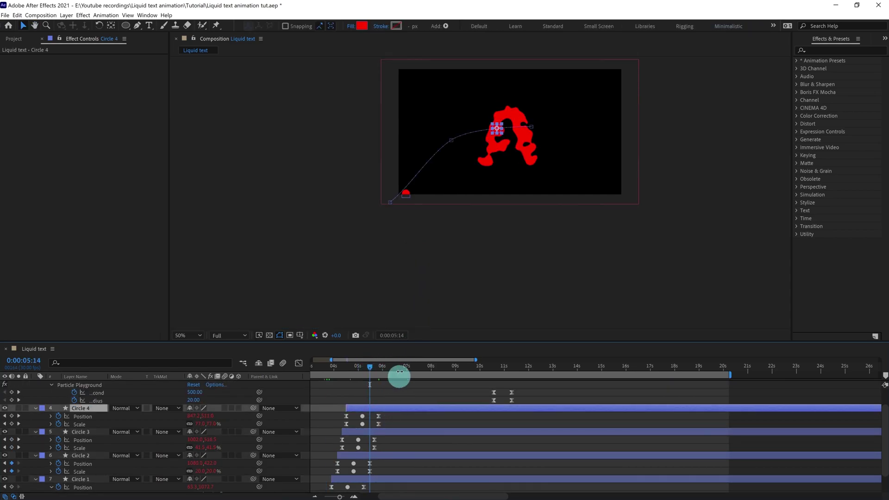
pyautogui.moveTo(455, 139); pyautogui.dragTo(457, 154)
pyautogui.click(393, 421)
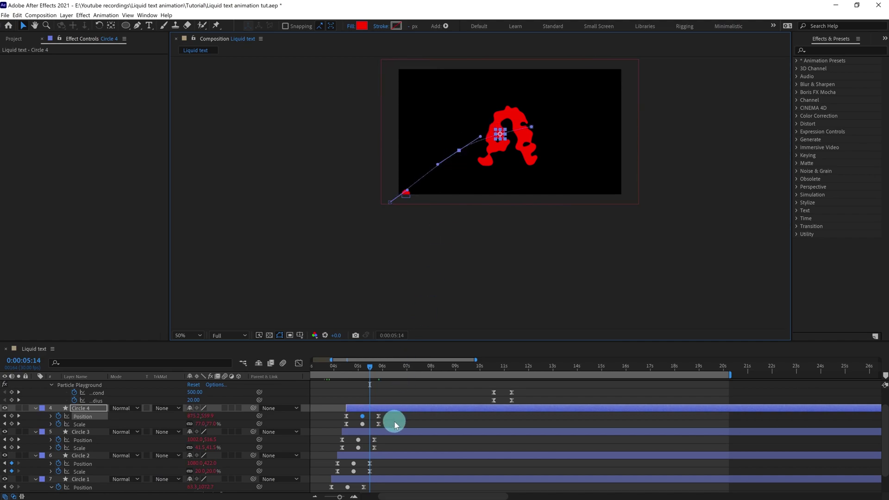
# Select the four layers Circle 1 to Circle 4 and duplicate them.
pyautogui.scroll(-1, 394, 421)
pyautogui.click(370, 458)
pyautogui.scroll(2, 379, 450)
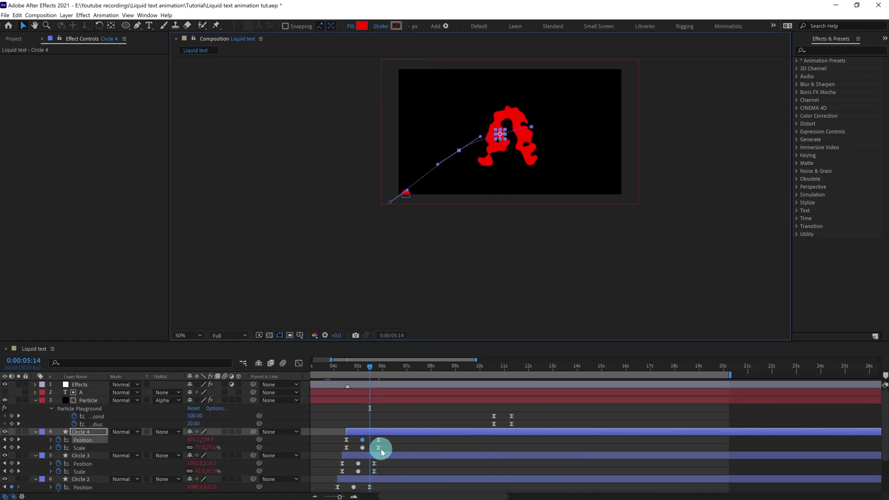
pyautogui.scroll(-2, 380, 452)
pyautogui.keyDown('shift'); pyautogui.click(378, 457); pyautogui.keyUp('shift')
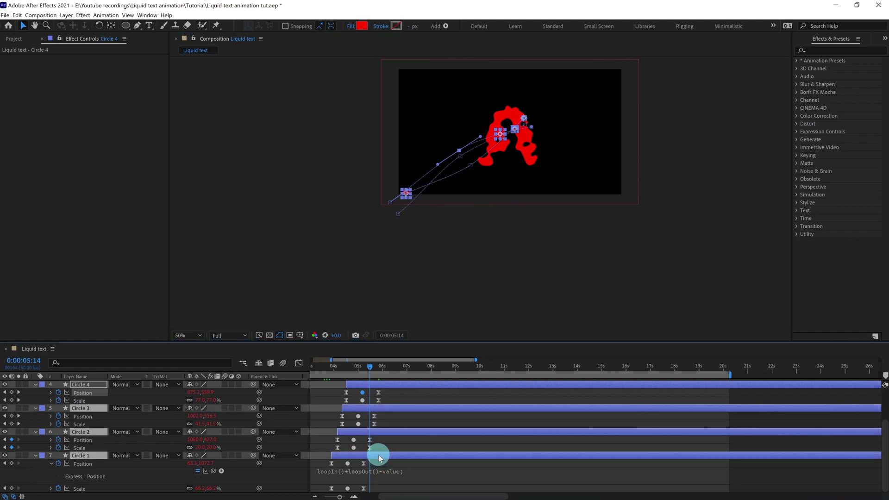
pyautogui.hotkey('ctrl', 'd')
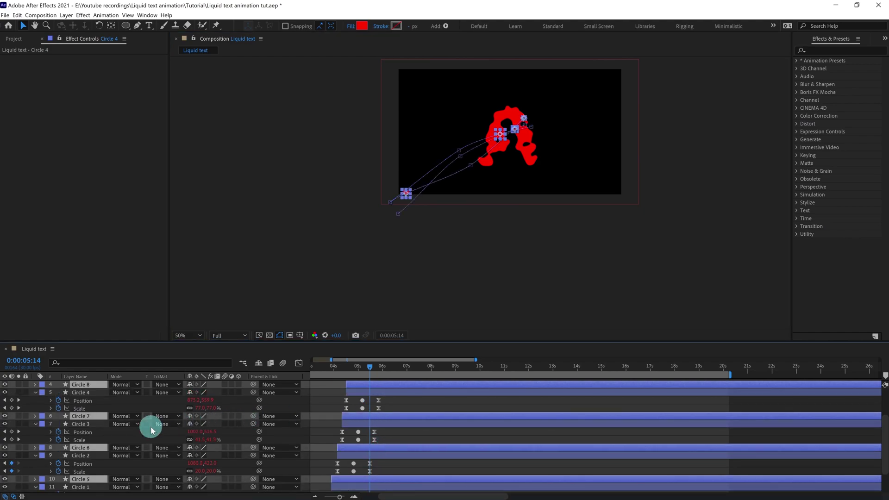
# Stack the four duplicated circle layers together above Circle 4 and shift them about one second later.
pyautogui.scroll(1, 143, 423)
pyautogui.scroll(1, 88, 422)
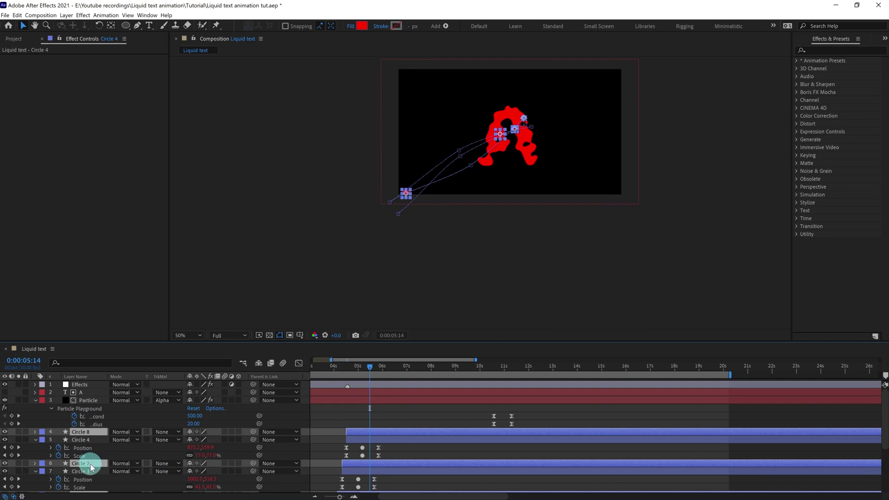
pyautogui.moveTo(91, 463); pyautogui.dragTo(107, 438)
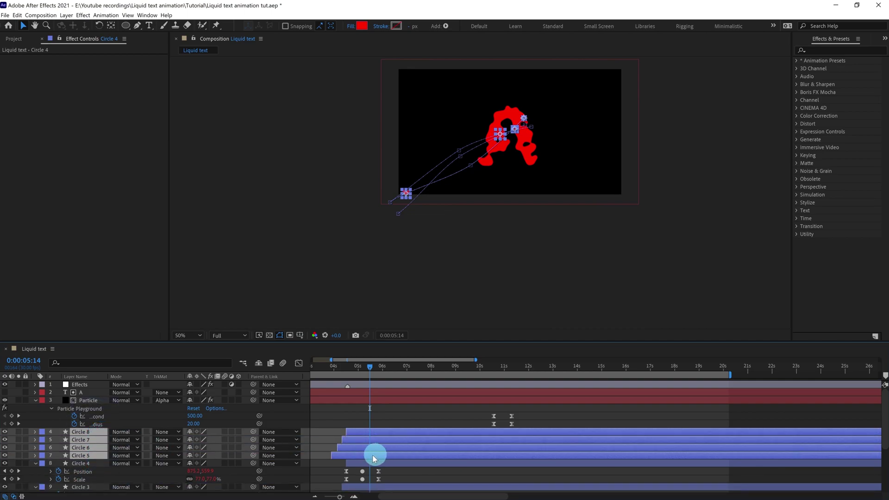
pyautogui.moveTo(360, 455); pyautogui.dragTo(379, 455)
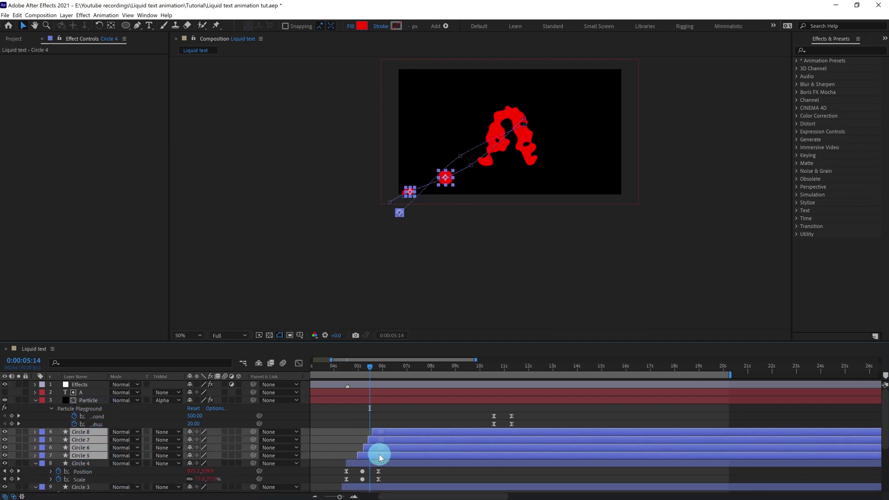
# Preview the animation from 0:00:03:27 to check the longer stream of drops merging with the letter.
pyautogui.moveTo(338, 366); pyautogui.dragTo(331, 365)
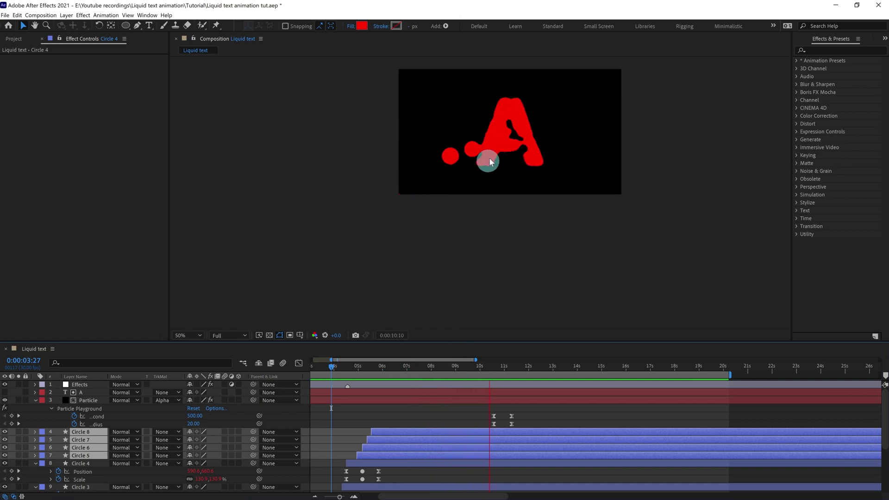
pyautogui.click(544, 335)
pyautogui.click(504, 368)
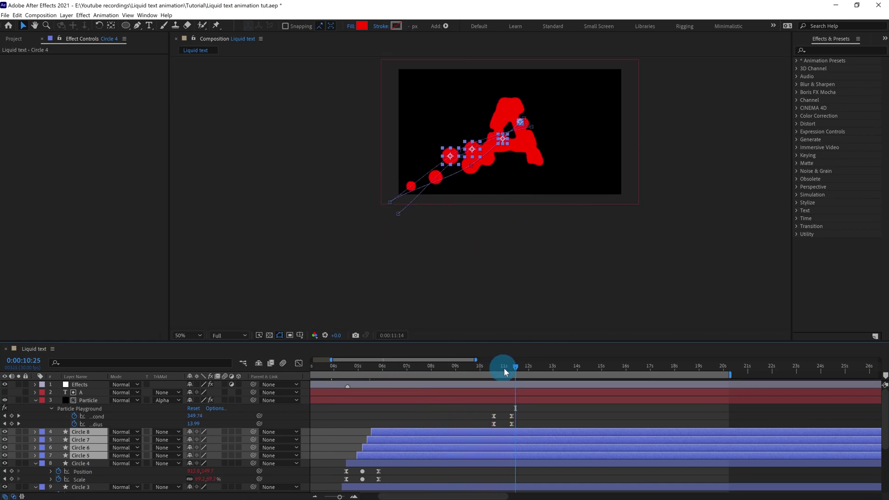
# Trim the end of the Circle 8 layer at 0:00:14:24.
pyautogui.moveTo(504, 368); pyautogui.dragTo(597, 369)
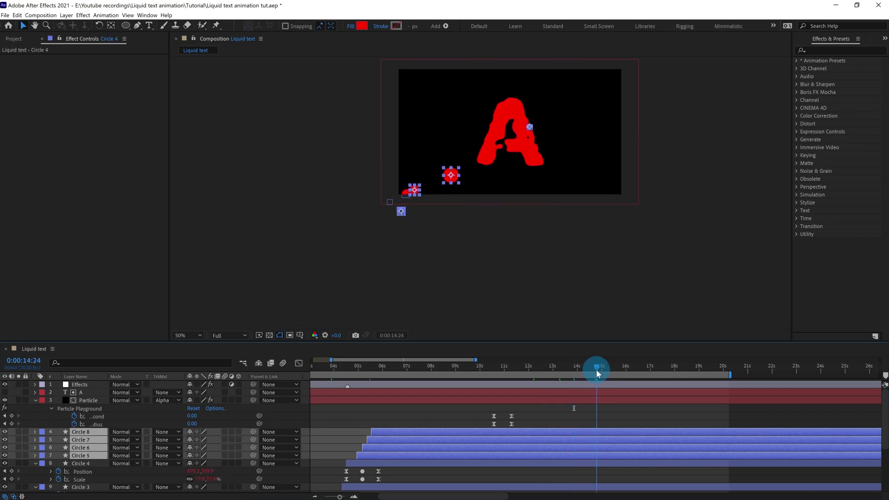
pyautogui.click(595, 417)
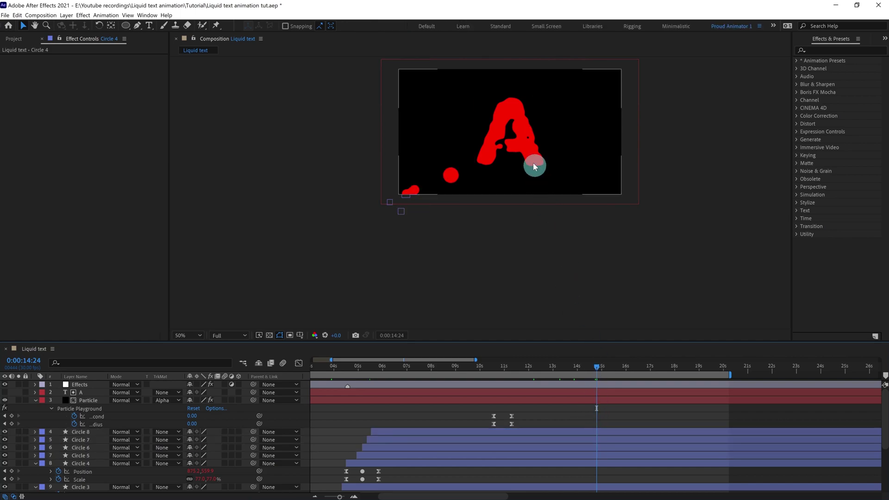
pyautogui.click(581, 432)
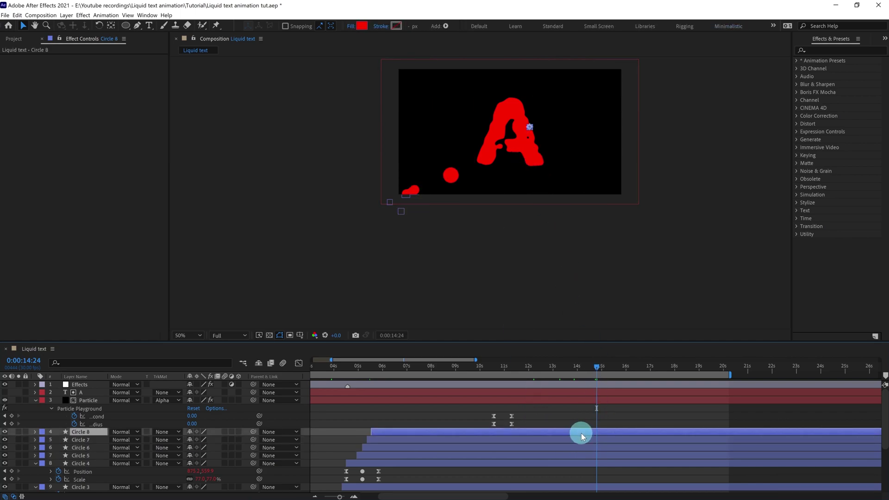
pyautogui.hotkey('alt', ']')
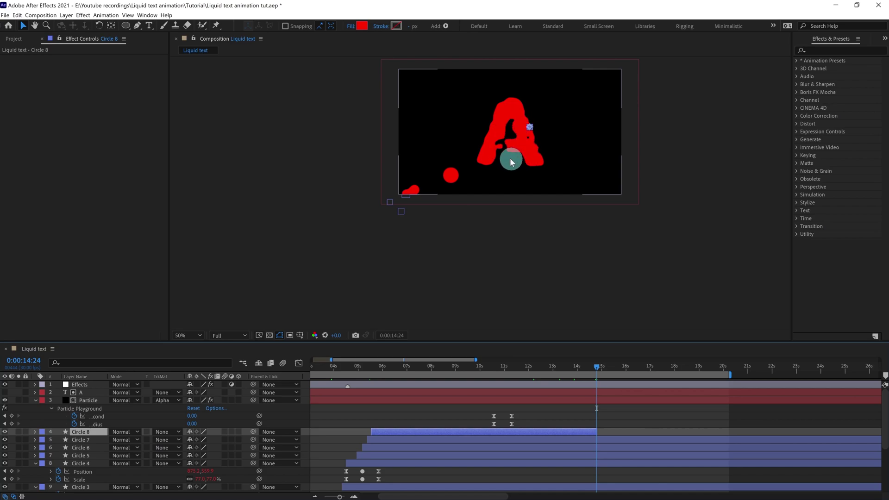
# Trim the end of the Circle 7 layer at 0:00:14:24.
pyautogui.click(588, 438)
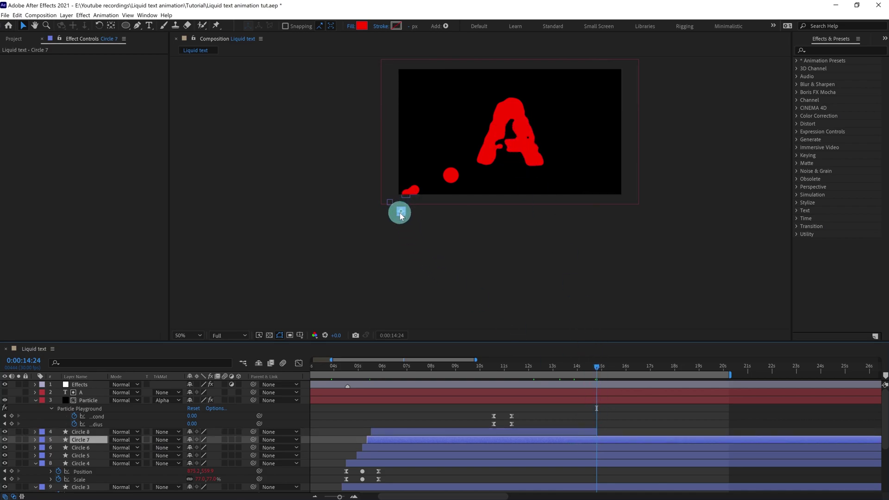
pyautogui.hotkey('alt', ']')
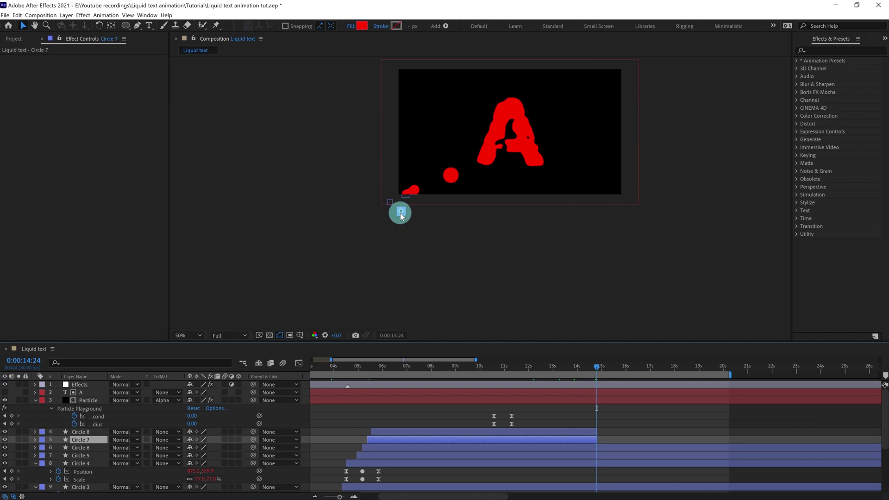
pyautogui.click(594, 448)
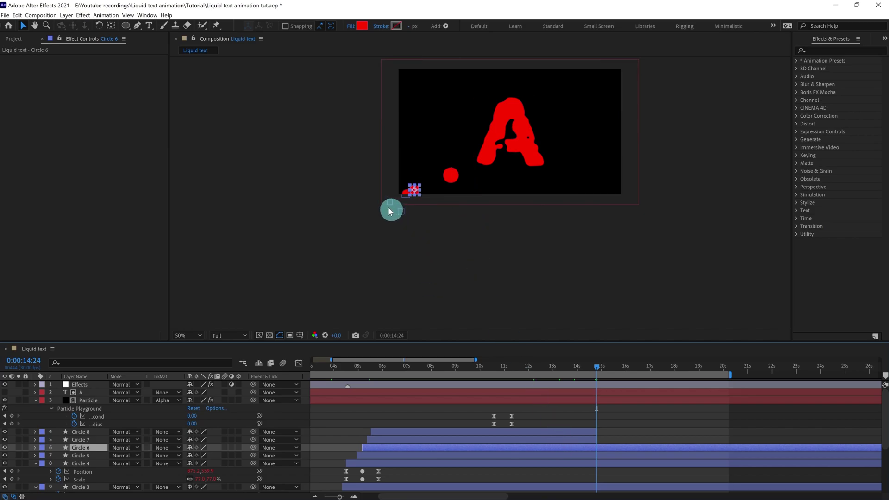
# Lock the Effects, A and Particle layers, and trim the end of the off-canvas Circle 2 layer at 0:00:14:24.
pyautogui.click(83, 385)
pyautogui.moveTo(27, 394); pyautogui.dragTo(27, 401)
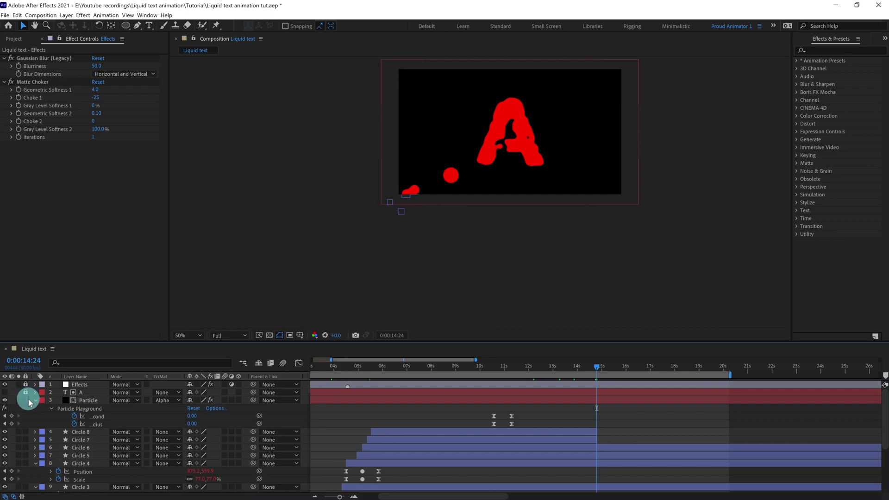
pyautogui.moveTo(373, 204); pyautogui.dragTo(397, 210)
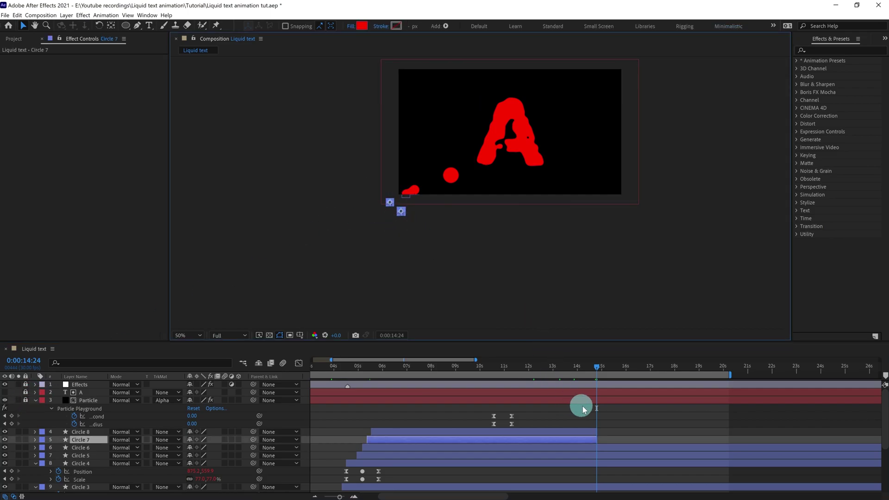
pyautogui.scroll(-3, 614, 427)
pyautogui.hotkey('alt', ']')
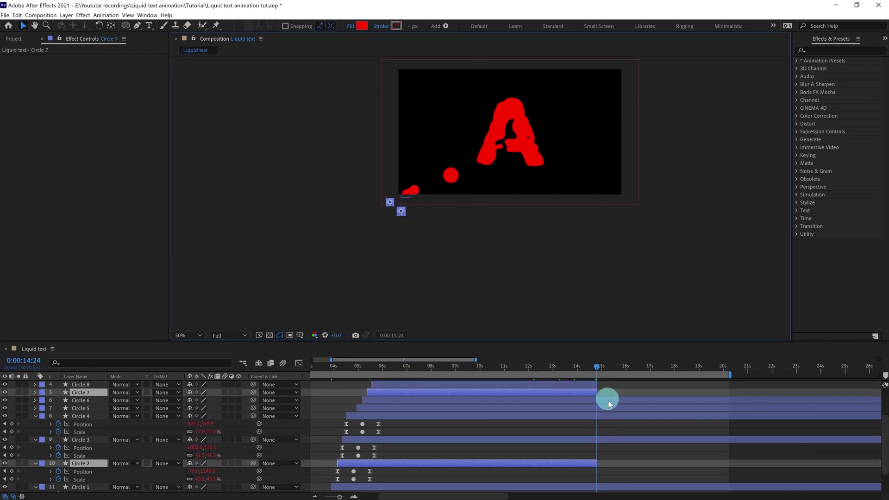
# Trim the ends of the Circle 4 and Circle 3 layers at 0:00:15:01.
pyautogui.click(607, 400)
pyautogui.click(610, 410)
pyautogui.click(608, 416)
pyautogui.click(600, 366)
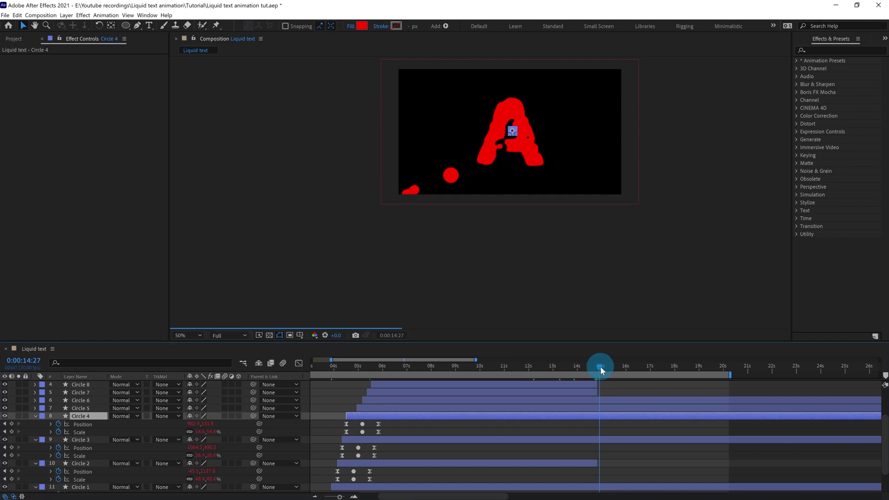
pyautogui.moveTo(601, 366); pyautogui.dragTo(603, 367)
pyautogui.hotkey('alt', ']')
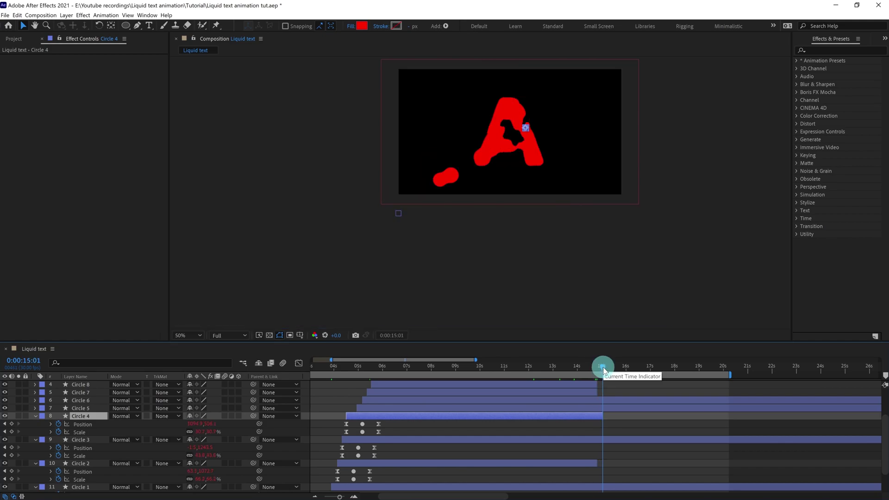
pyautogui.click(398, 214)
pyautogui.hotkey('alt', ']')
pyautogui.scroll(-2, 620, 396)
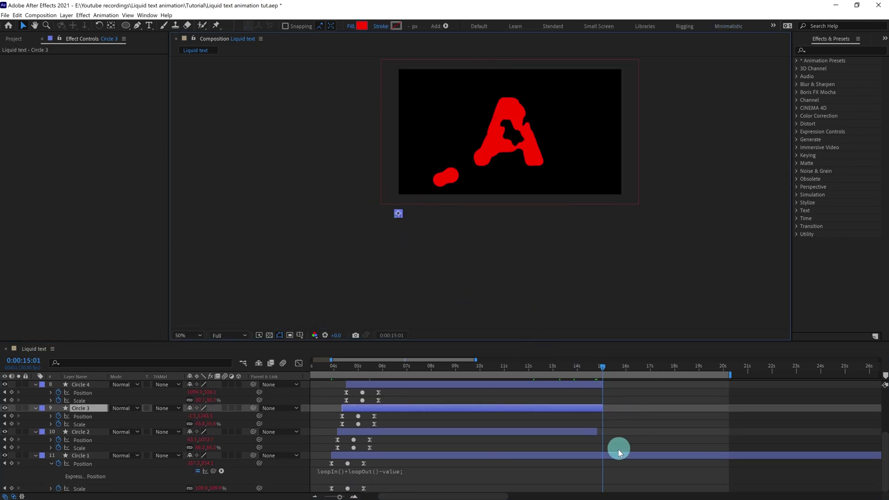
# Trim the end of the Circle 1 layer at 0:00:15:20, while its drop is inside the letter.
pyautogui.click(618, 454)
pyautogui.moveTo(384, 210); pyautogui.dragTo(414, 226)
pyautogui.click(601, 365)
pyautogui.scroll(2, 611, 416)
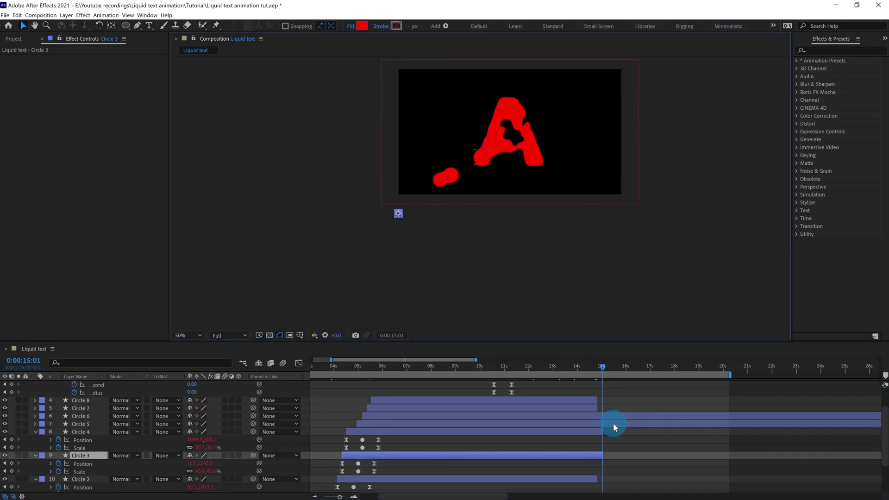
pyautogui.click(614, 423)
pyautogui.keyDown('shift'); pyautogui.click(616, 416); pyautogui.keyUp('shift')
pyautogui.scroll(-2, 625, 426)
pyautogui.click(615, 454)
pyautogui.scroll(3, 607, 407)
pyautogui.moveTo(599, 367); pyautogui.dragTo(613, 368)
pyautogui.scroll(-3, 621, 416)
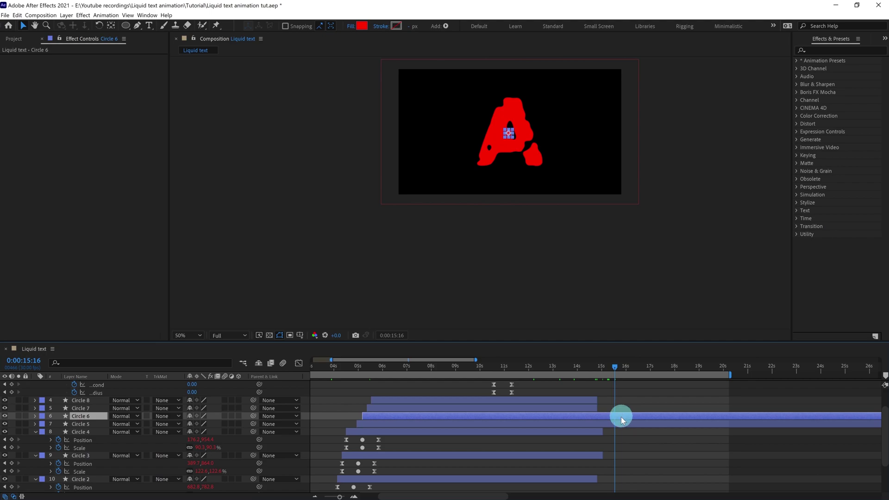
pyautogui.click(618, 368)
pyautogui.hotkey('alt', ']')
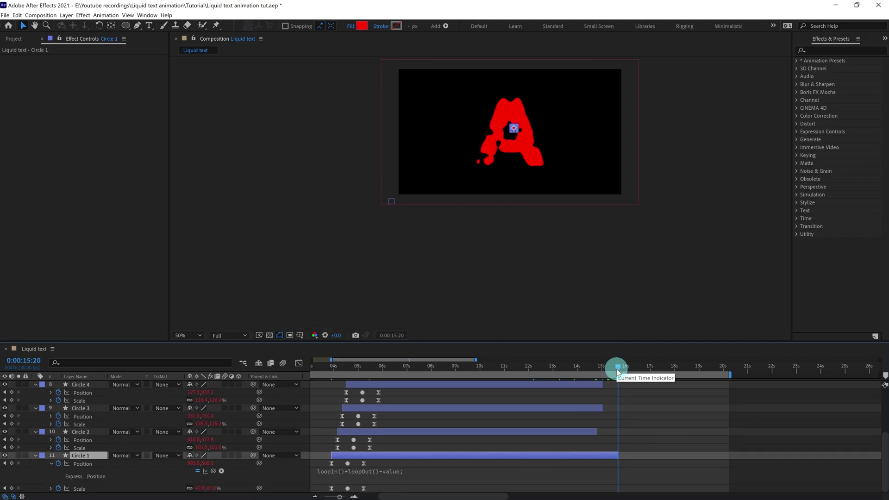
# Trim the end of the Circle 5 layer at 0:00:15:20 and the end of the Circle 6 layer at 0:00:15:23.
pyautogui.moveTo(360, 194); pyautogui.dragTo(399, 213)
pyautogui.scroll(3, 652, 400)
pyautogui.click(621, 366)
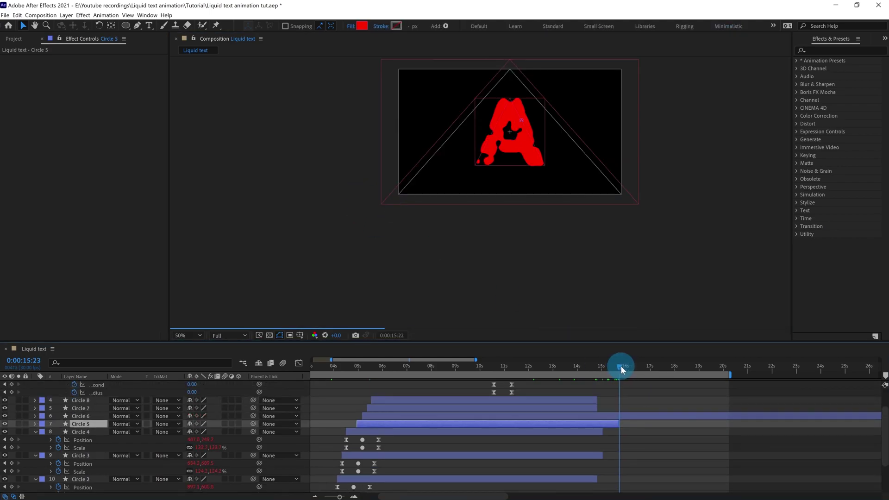
pyautogui.click(627, 415)
pyautogui.hotkey('alt', ']')
# Preview the animation from 0:00:03:15 to check how the trimmed drops fly in and merge with the letter.
pyautogui.click(321, 366)
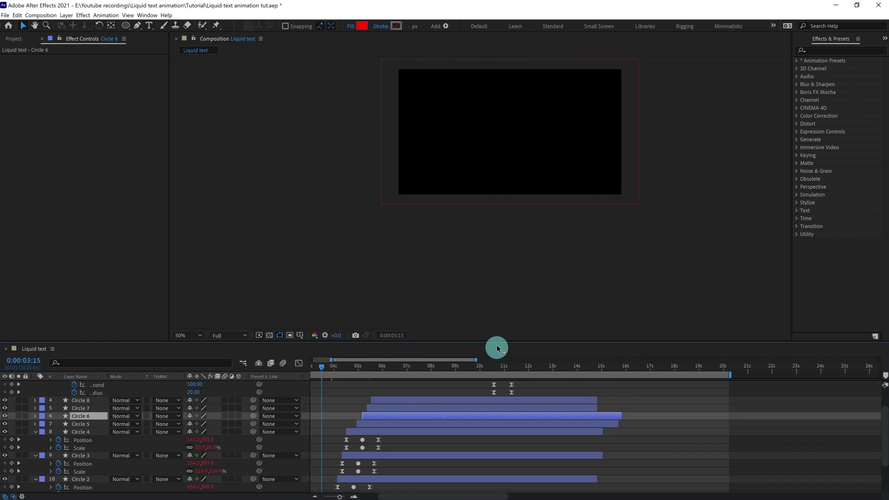
pyautogui.press('space')
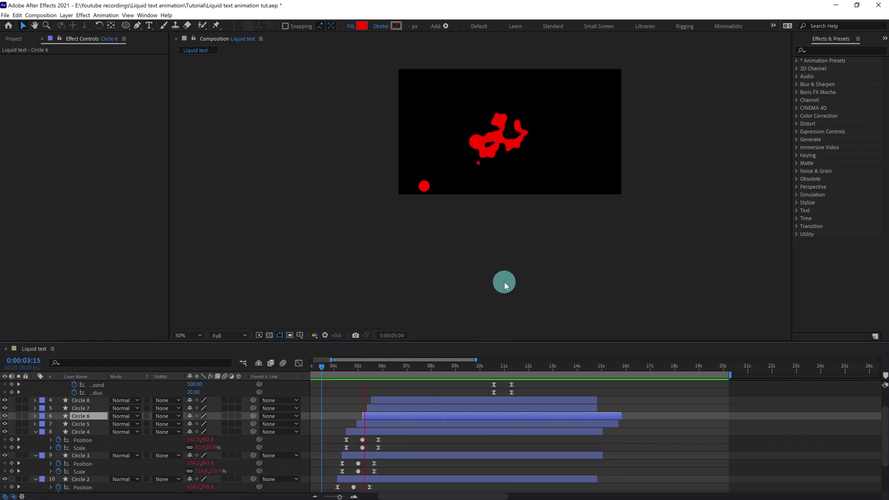